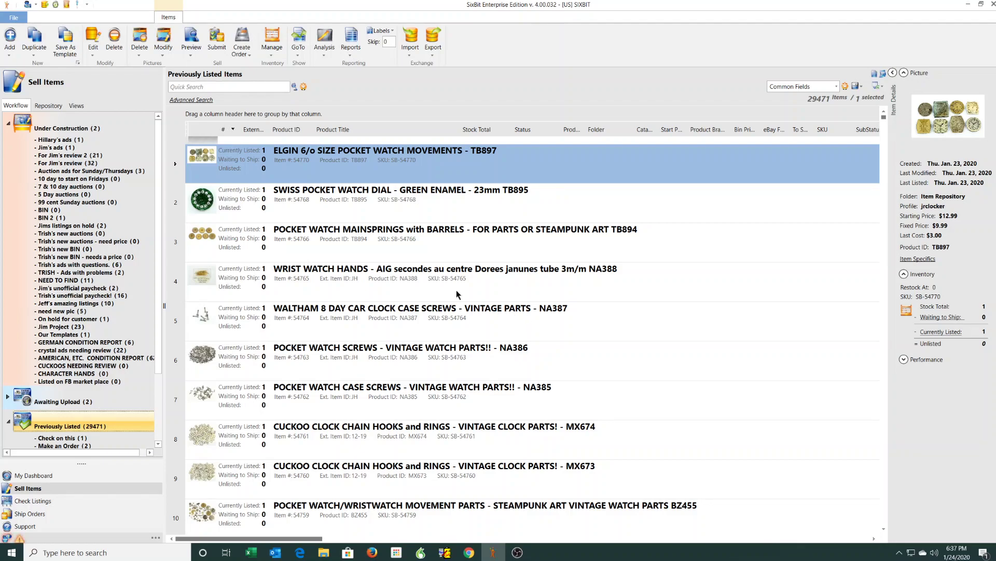
Step: Filter the previously listed items to product titles containing 341
{"action": "left_click", "coordinate": [328, 140]}
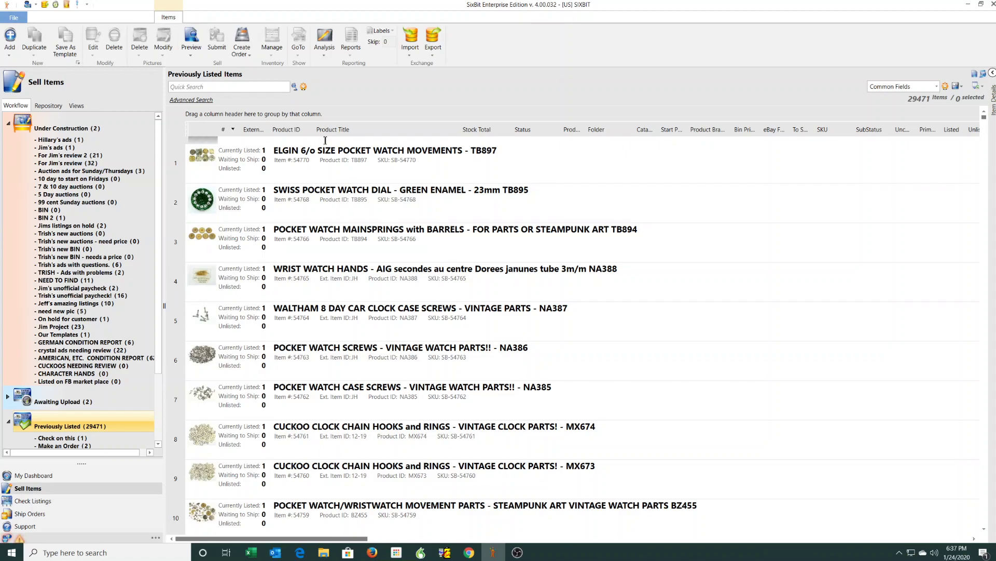
{"action": "mouse_move", "coordinate": [209, 161]}
{"action": "mouse_move", "coordinate": [200, 282]}
{"action": "mouse_move", "coordinate": [202, 362]}
{"action": "left_click", "coordinate": [368, 139]}
{"action": "type", "text": "341"}
{"action": "key", "text": "Return"}
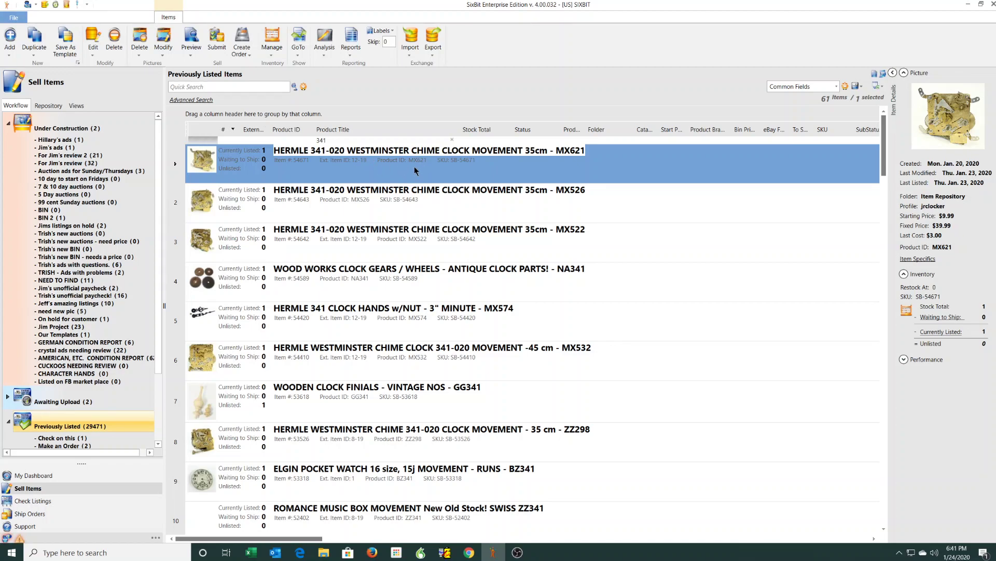
Step: Duplicate the HERMLE 341-020 WESTMINSTER CHIME CLOCK MOVEMENT 35cm - MX621 listing and open the copy from the Under Construction items
{"action": "left_click", "coordinate": [448, 204]}
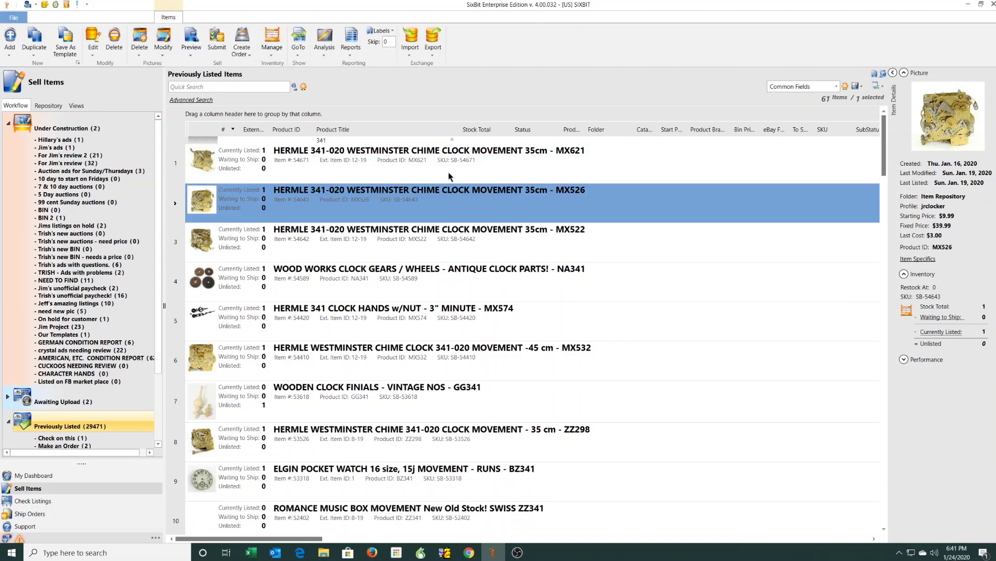
{"action": "left_click", "coordinate": [450, 175]}
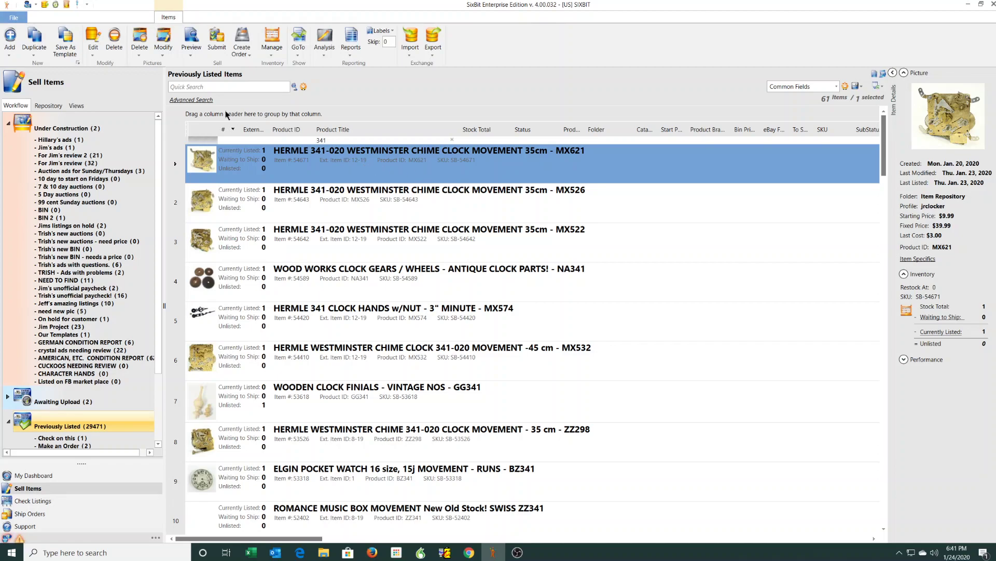
{"action": "left_click", "coordinate": [35, 41]}
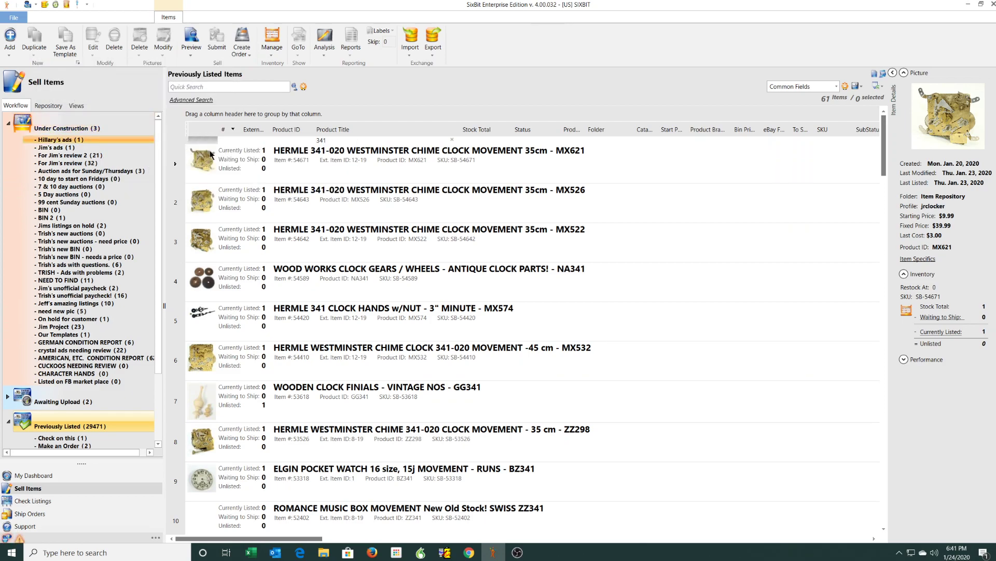
{"action": "left_click", "coordinate": [84, 128]}
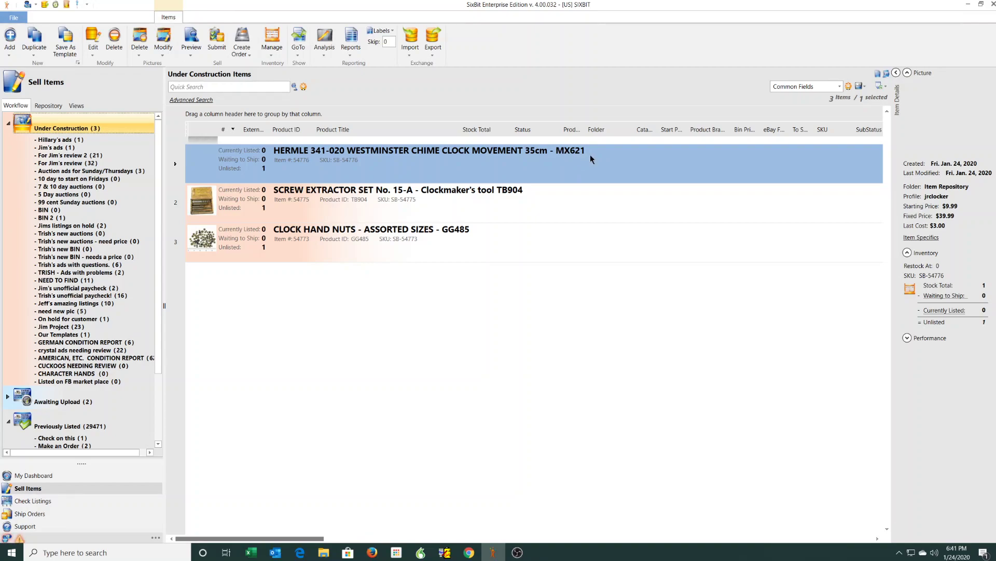
{"action": "double_click", "coordinate": [470, 170]}
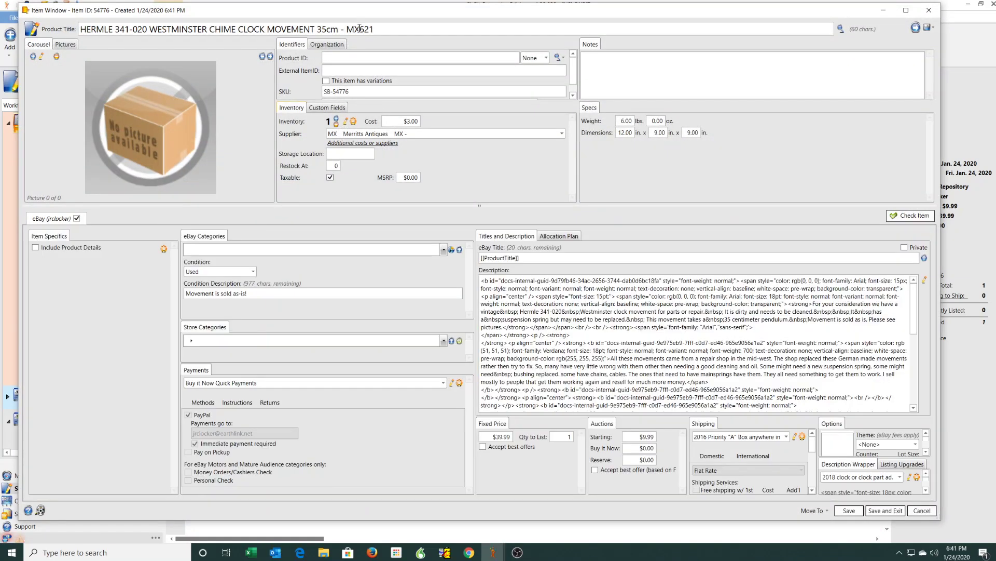
Step: Change the code at the end of the product title to MX569
{"action": "double_click", "coordinate": [379, 31]}
{"action": "left_click_drag", "start_coordinate": [379, 31], "coordinate": [359, 31]}
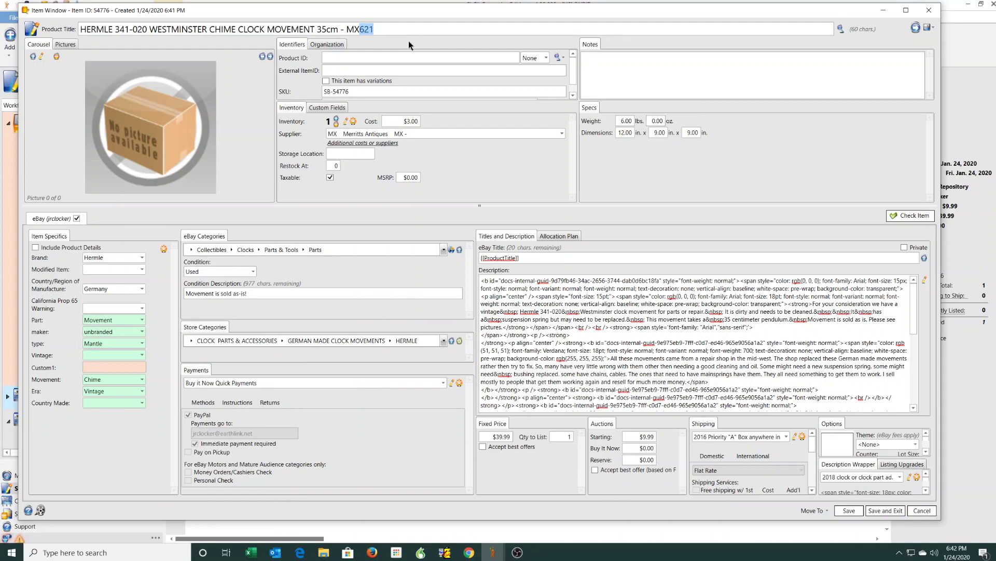
{"action": "type", "text": "569"}
Step: Copy MX569 from the title into the Product ID and set the External ItemID to 12-19
{"action": "double_click", "coordinate": [380, 27]}
{"action": "key", "text": "ctrl+c"}
{"action": "left_click", "coordinate": [366, 58]}
{"action": "key", "text": "ctrl+v"}
{"action": "left_click", "coordinate": [330, 70]}
{"action": "type", "text": "12-19"}
Step: Search the 2020 picture folder for MX569 while adding pictures, and show the results in Details view to find their folder
{"action": "left_click", "coordinate": [33, 57]}
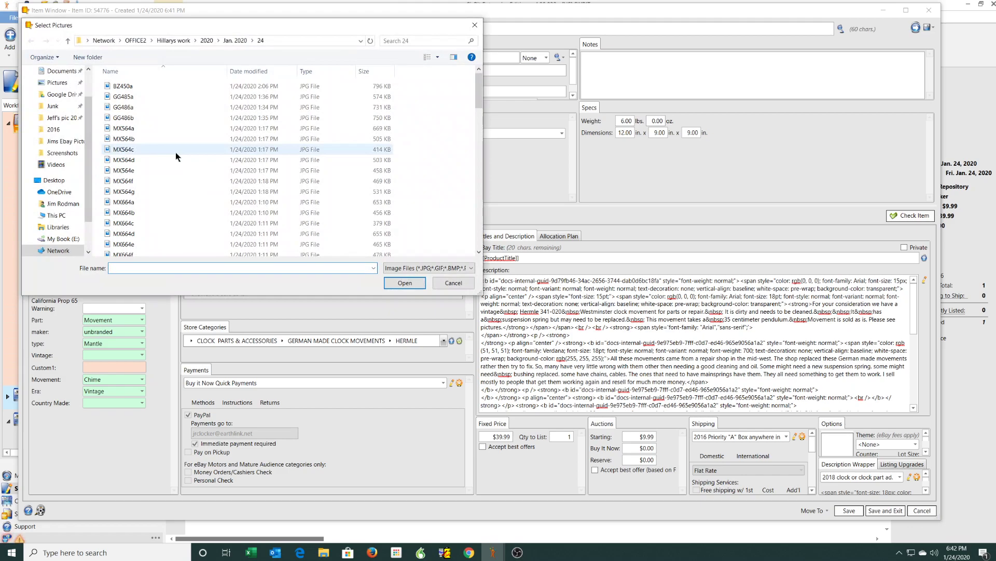
{"action": "left_click_drag", "start_coordinate": [304, 26], "coordinate": [330, 46]}
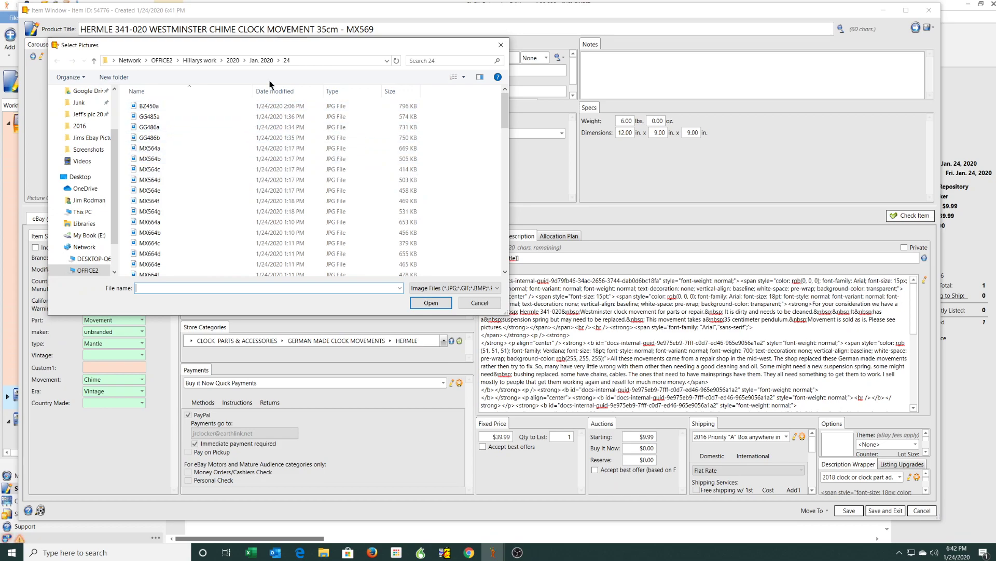
{"action": "left_click", "coordinate": [233, 60]}
{"action": "left_click", "coordinate": [445, 61]}
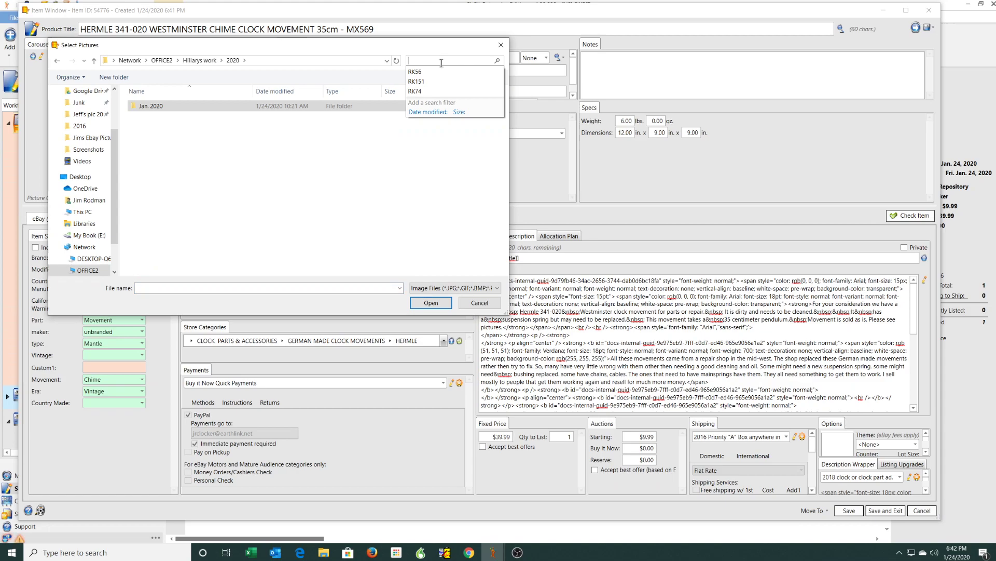
{"action": "type", "text": "MX569"}
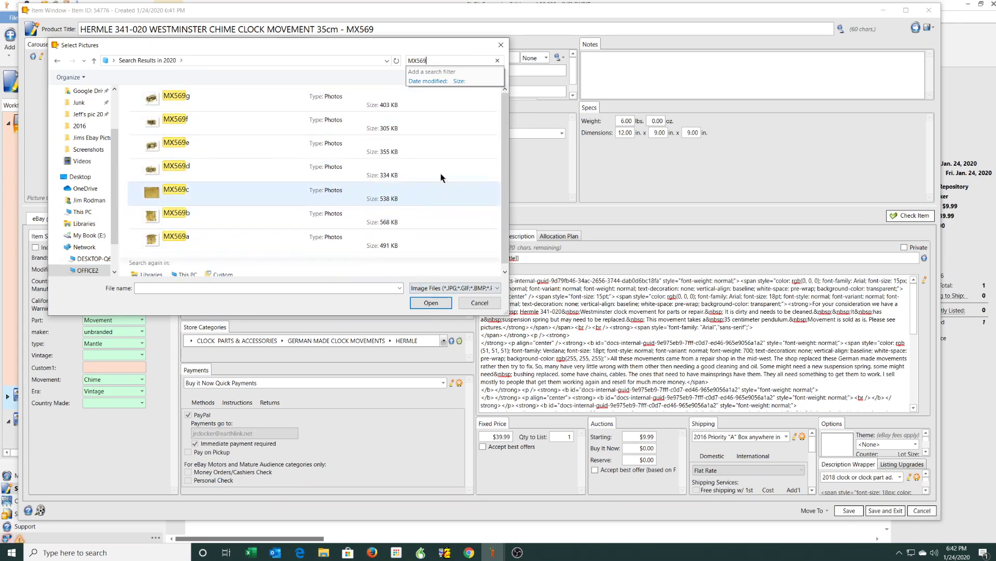
{"action": "left_click", "coordinate": [389, 78]}
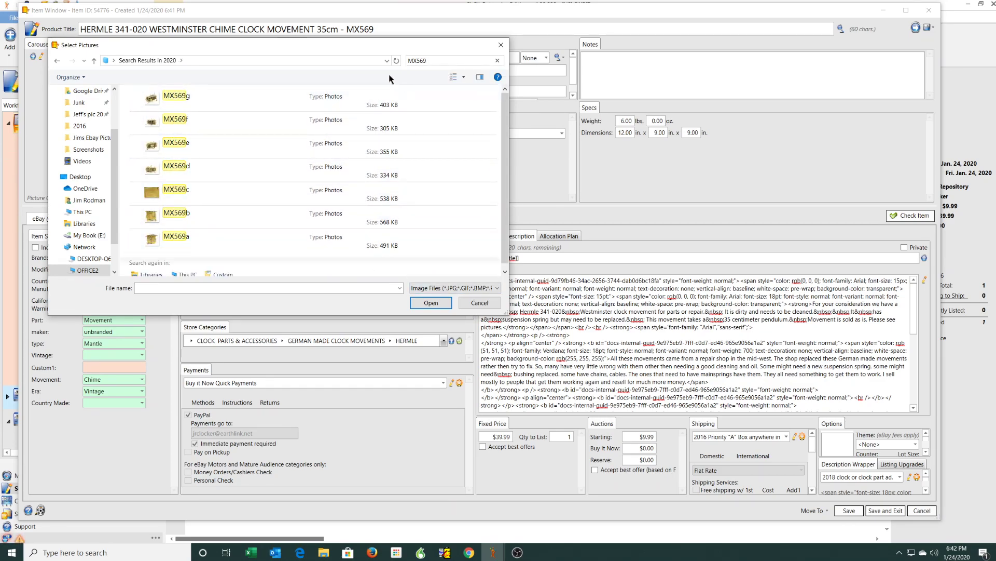
{"action": "left_click", "coordinate": [463, 78]}
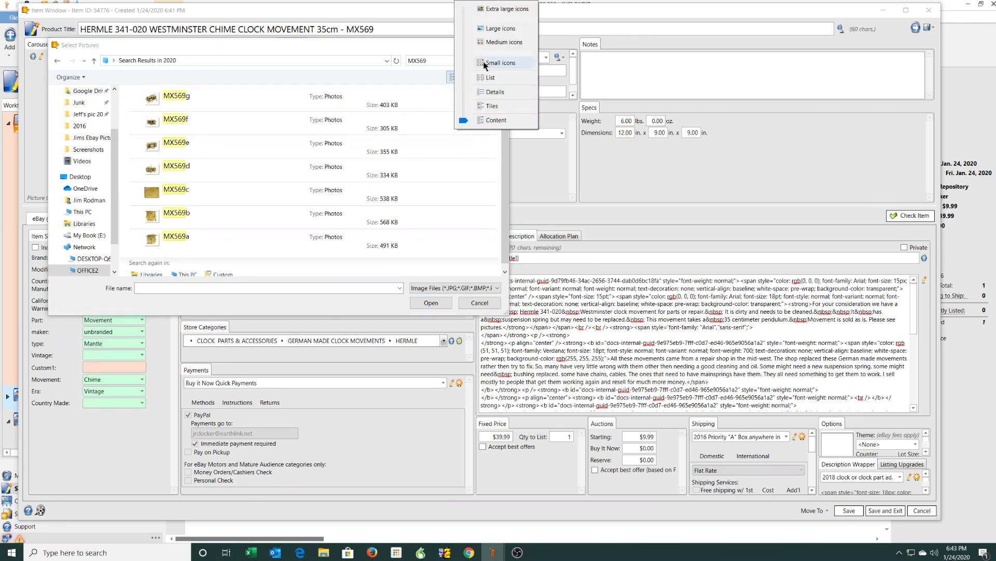
{"action": "left_click", "coordinate": [491, 91]}
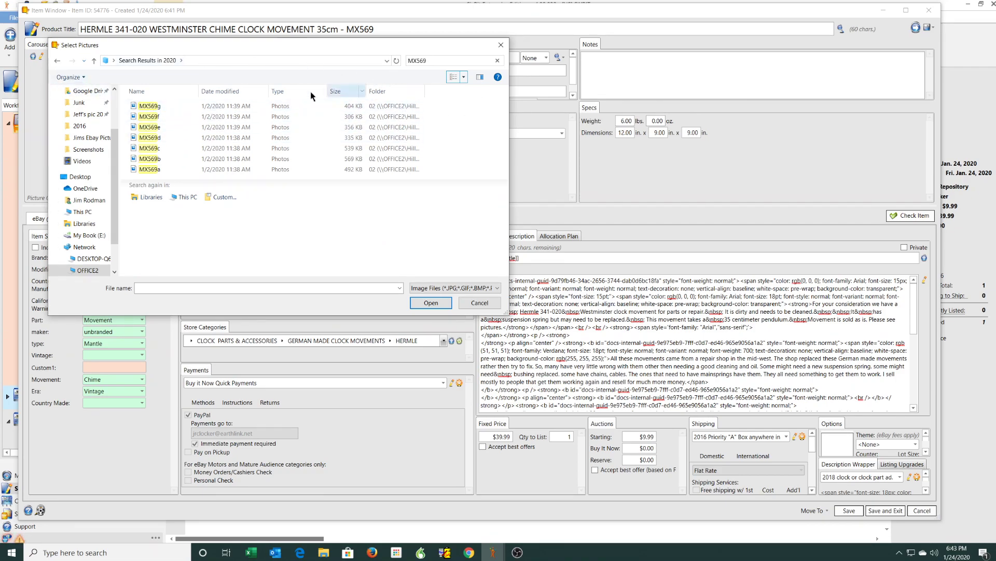
Step: Add the pictures MX569a through MX569f from the Jan. 2020 folder 02 to the item
{"action": "left_click", "coordinate": [58, 60]}
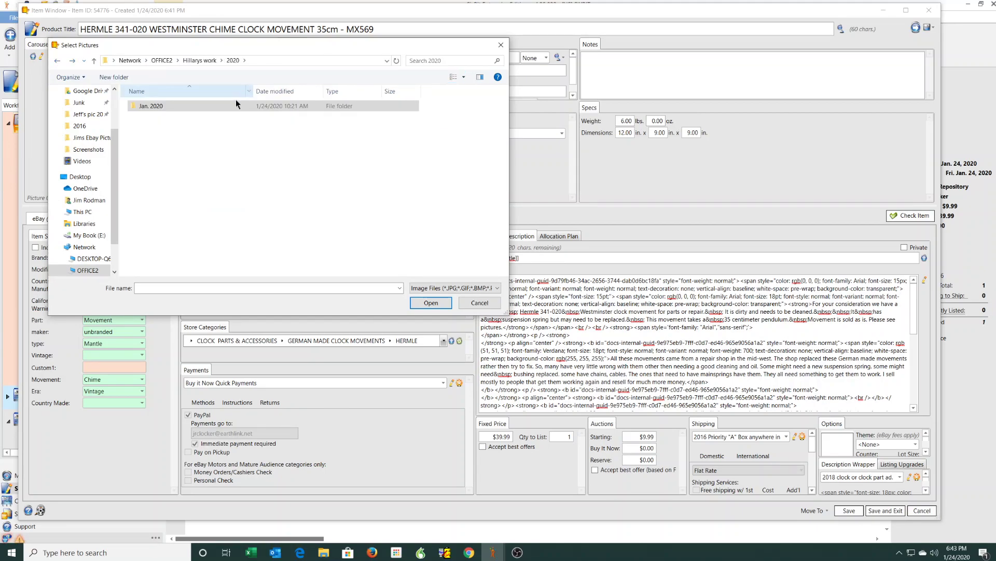
{"action": "left_click", "coordinate": [167, 106]}
{"action": "double_click", "coordinate": [157, 106]}
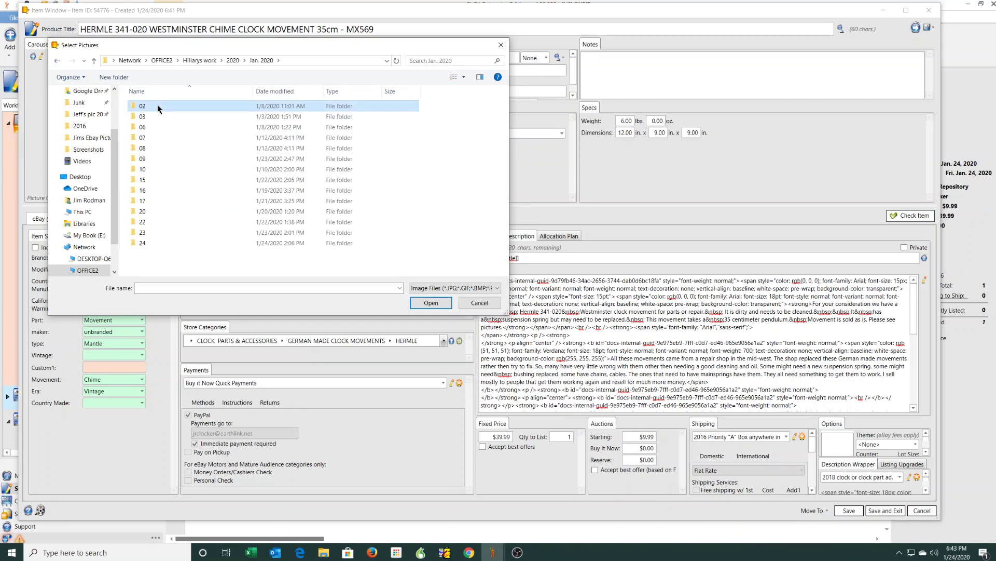
{"action": "double_click", "coordinate": [158, 116]}
{"action": "scroll", "coordinate": [218, 138], "scroll_direction": "down", "scroll_amount": 5}
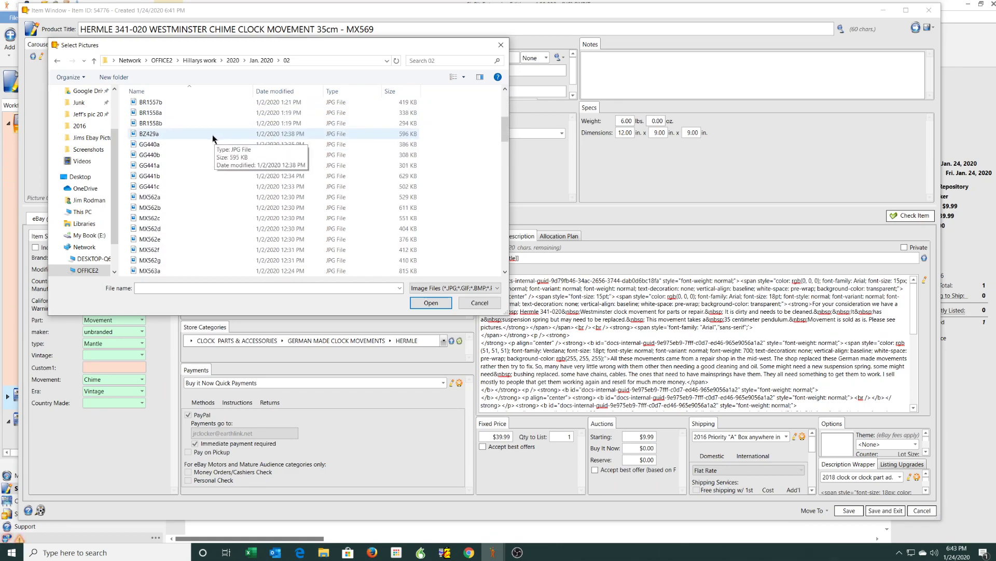
{"action": "scroll", "coordinate": [212, 135], "scroll_direction": "down", "scroll_amount": 2}
{"action": "scroll", "coordinate": [208, 161], "scroll_direction": "down", "scroll_amount": 3}
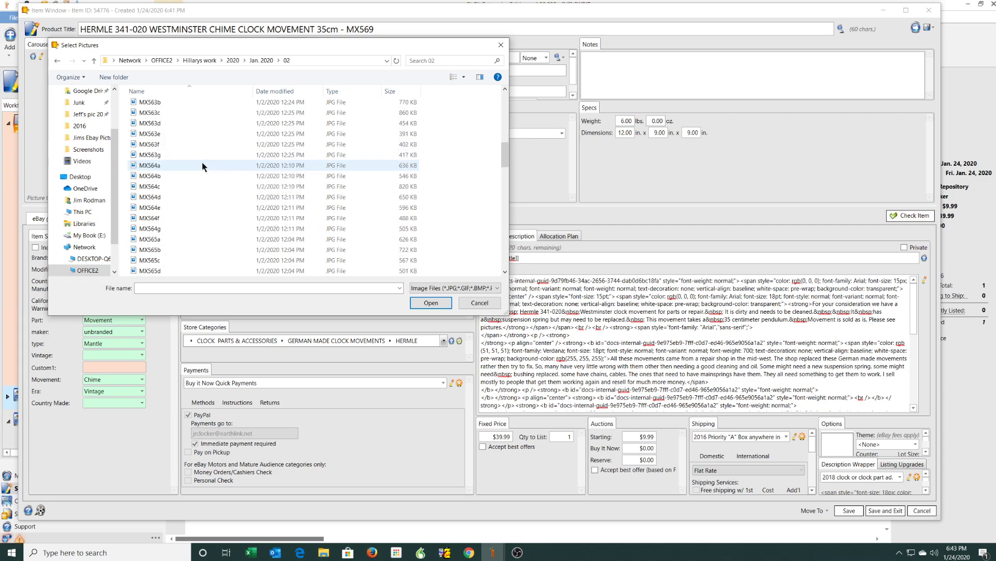
{"action": "scroll", "coordinate": [199, 163], "scroll_direction": "down", "scroll_amount": 7}
{"action": "scroll", "coordinate": [197, 160], "scroll_direction": "down", "scroll_amount": 4}
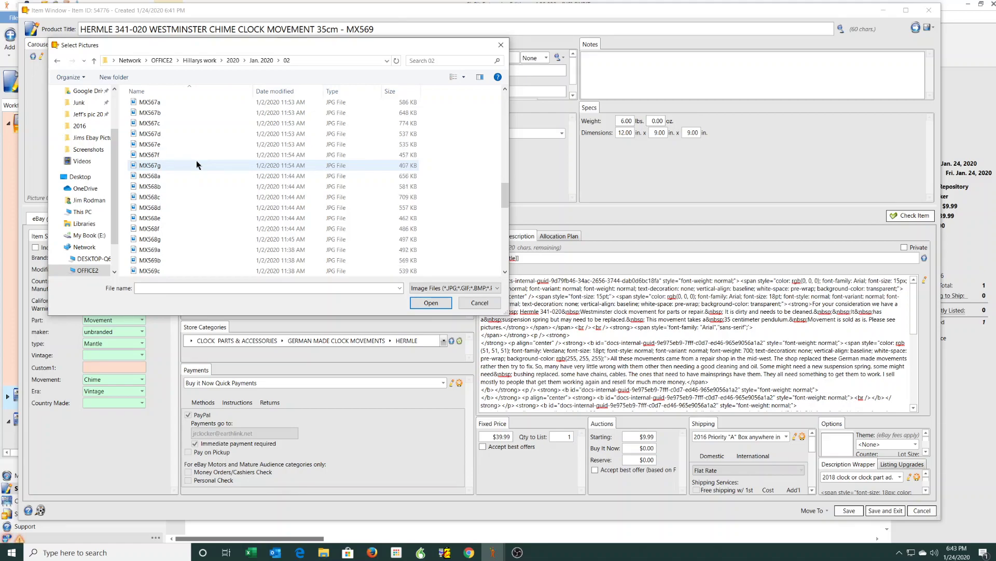
{"action": "scroll", "coordinate": [197, 162], "scroll_direction": "down", "scroll_amount": 2}
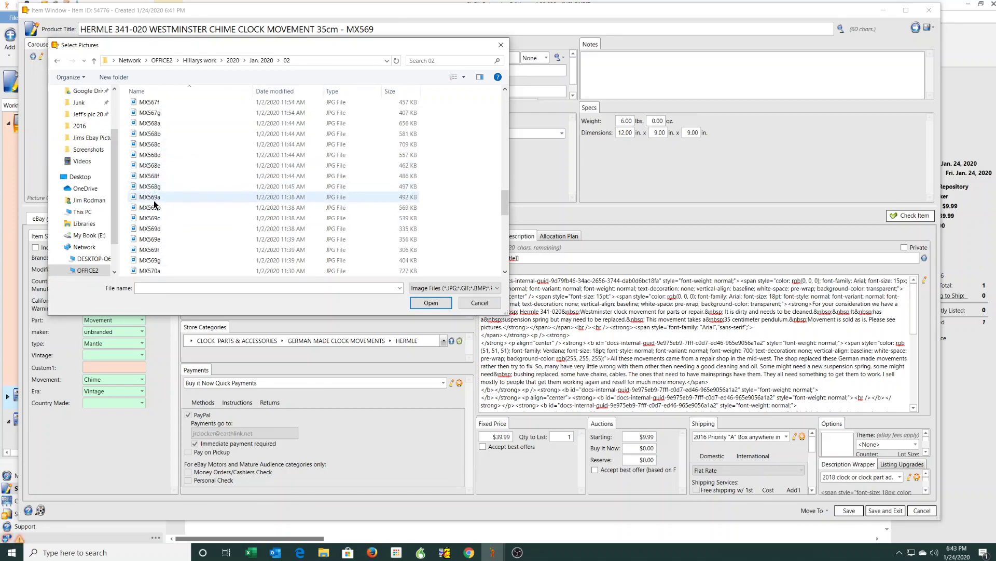
{"action": "left_click", "coordinate": [151, 201]}
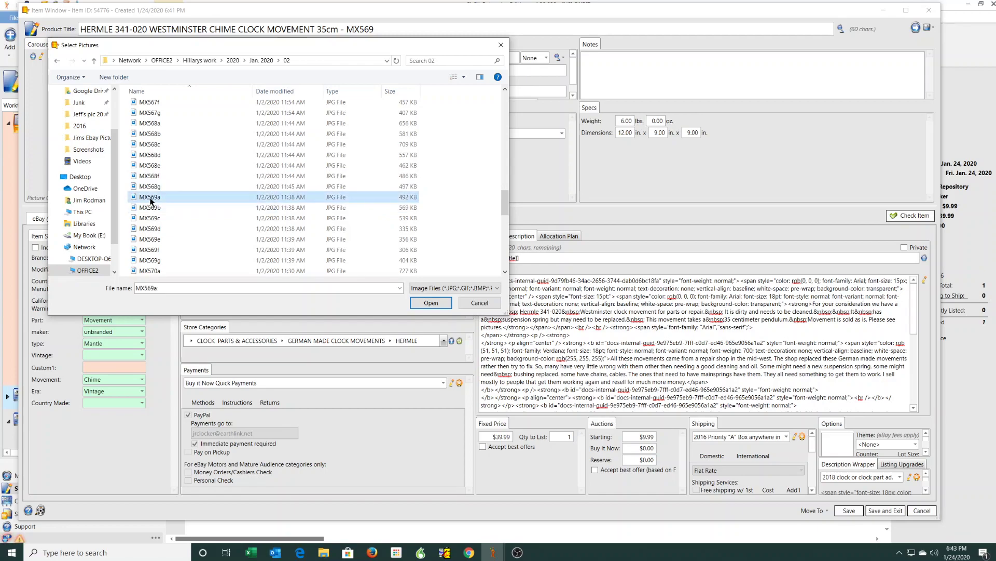
{"action": "left_click", "coordinate": [155, 249], "text": "shift"}
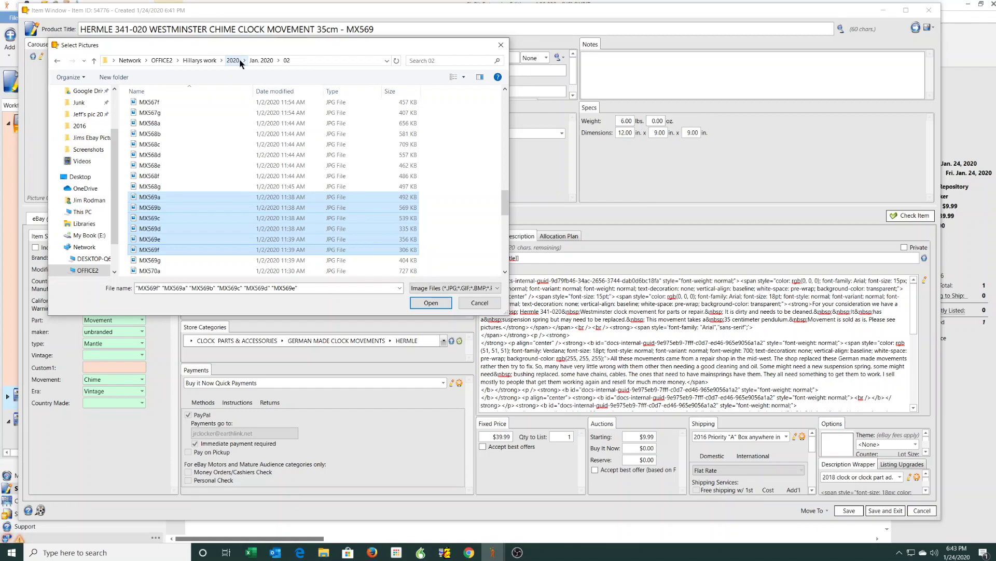
{"action": "left_click", "coordinate": [430, 302]}
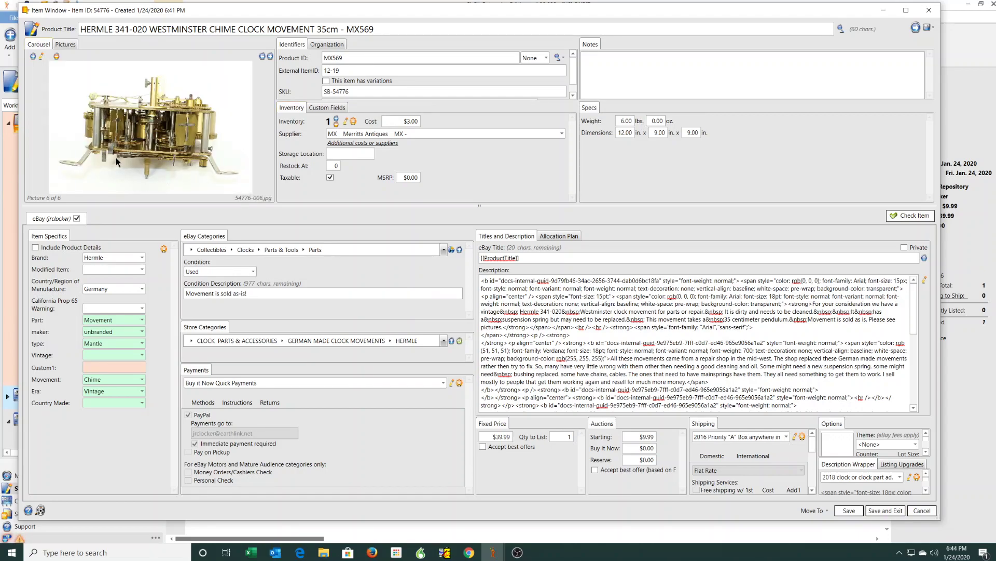
Step: Review the added pictures in the carousel and enlarged in the Image Editor, checking the movement's stamped markings and condition
{"action": "left_click", "coordinate": [270, 57]}
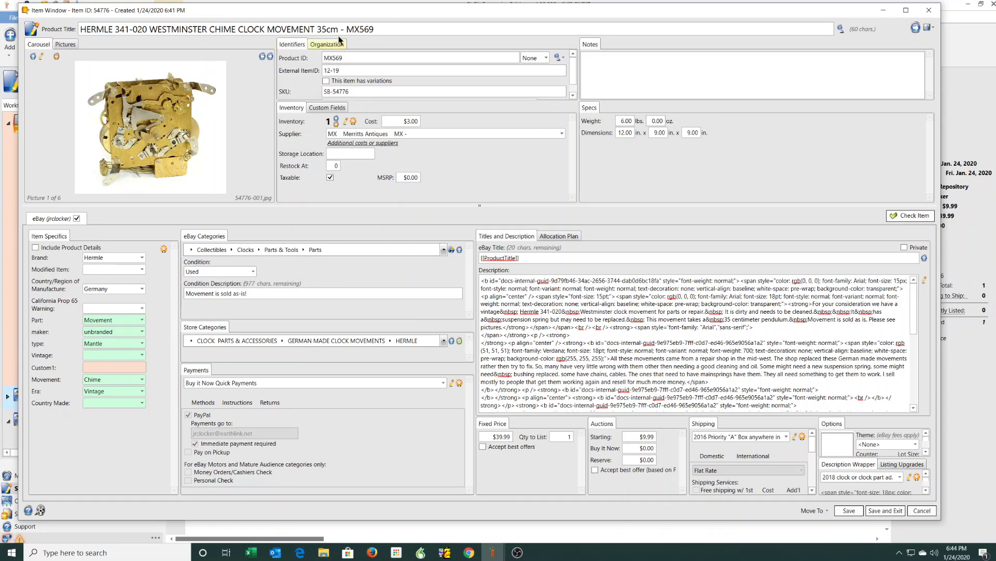
{"action": "left_click", "coordinate": [271, 57]}
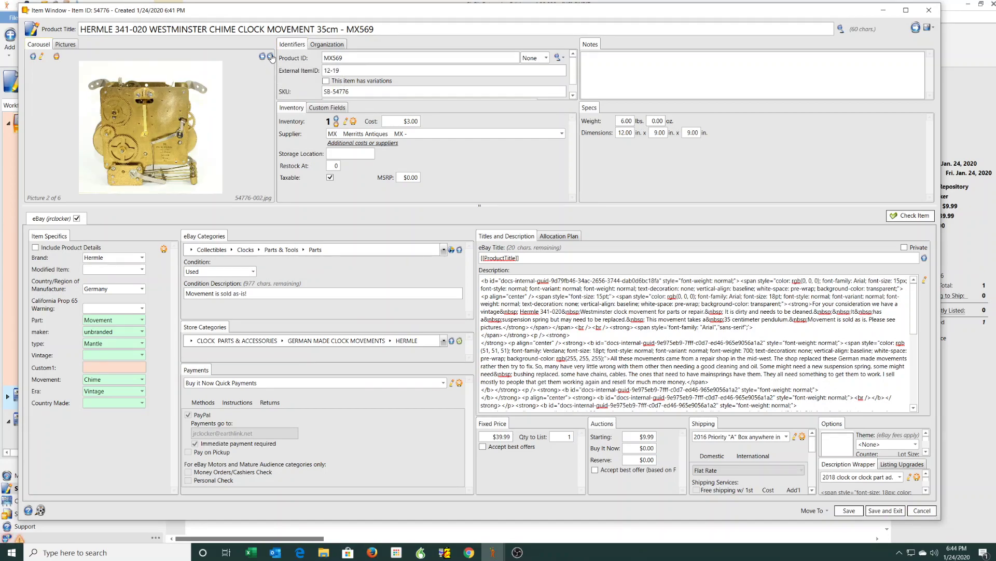
{"action": "double_click", "coordinate": [182, 120]}
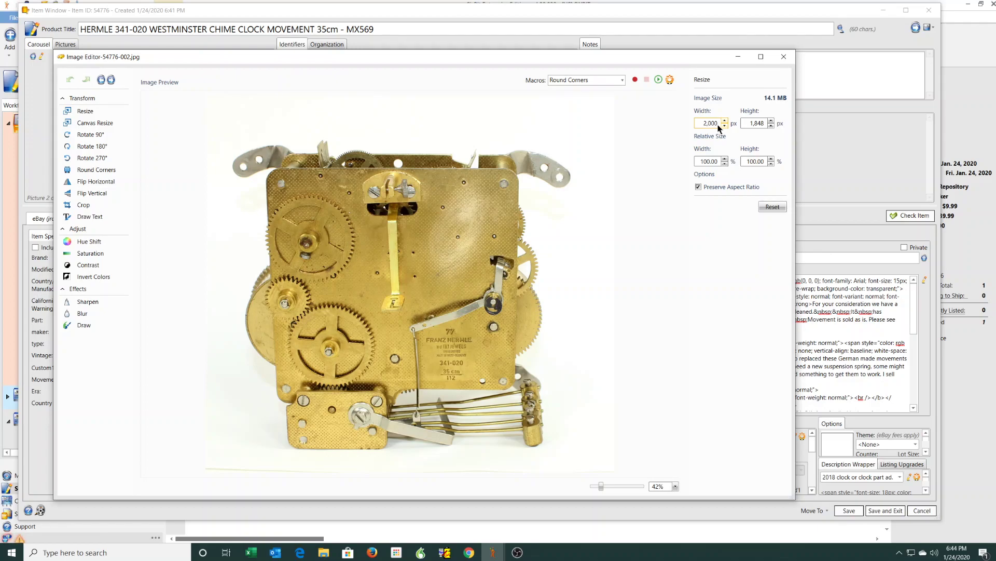
{"action": "left_click", "coordinate": [111, 82]}
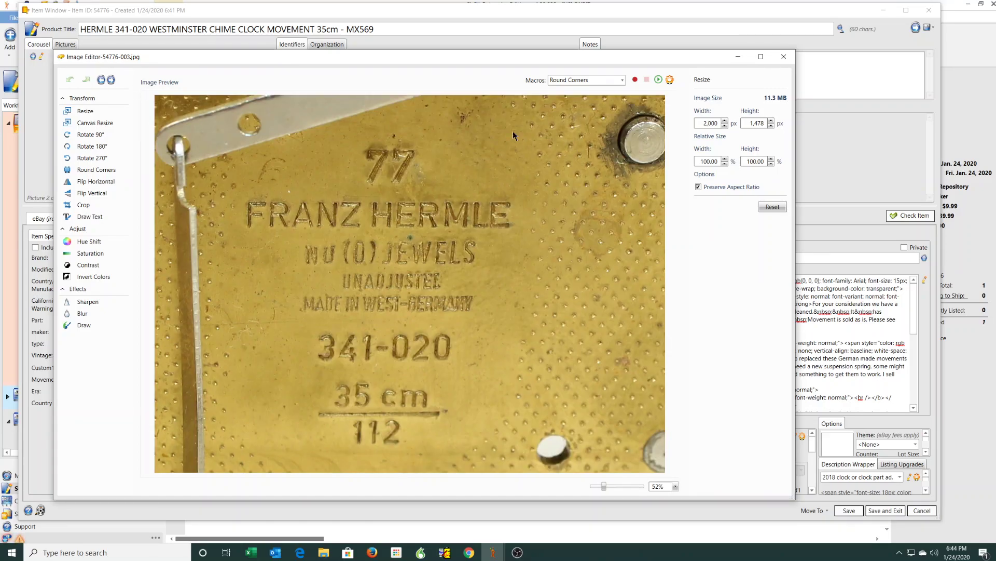
{"action": "left_click", "coordinate": [111, 81]}
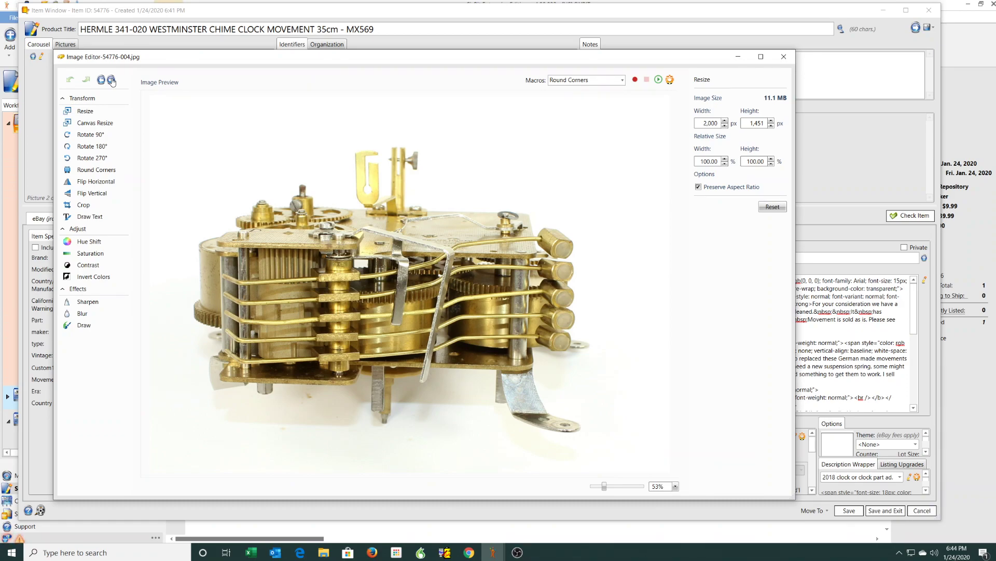
{"action": "left_click", "coordinate": [111, 81]}
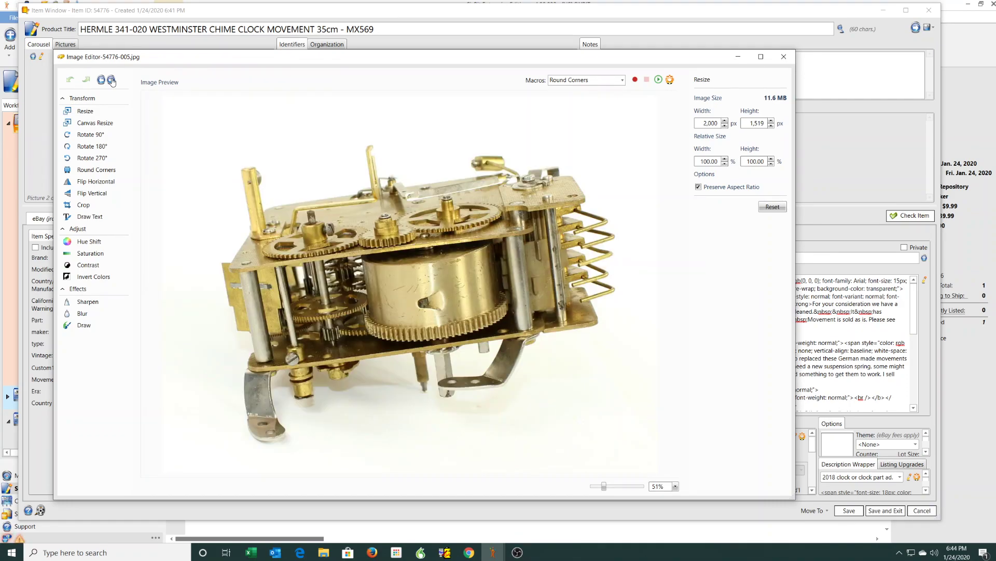
{"action": "left_click", "coordinate": [111, 81]}
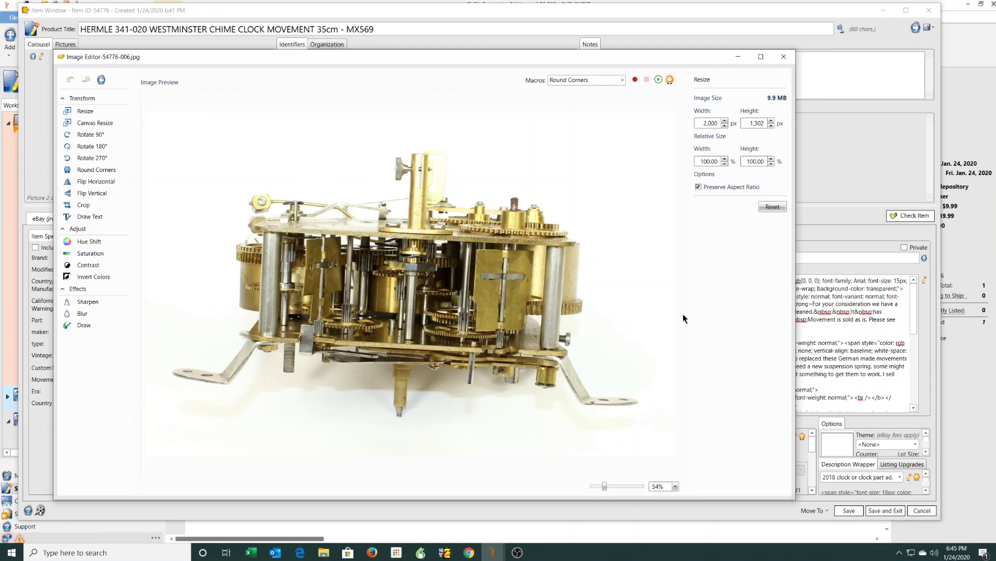
{"action": "left_click", "coordinate": [784, 58]}
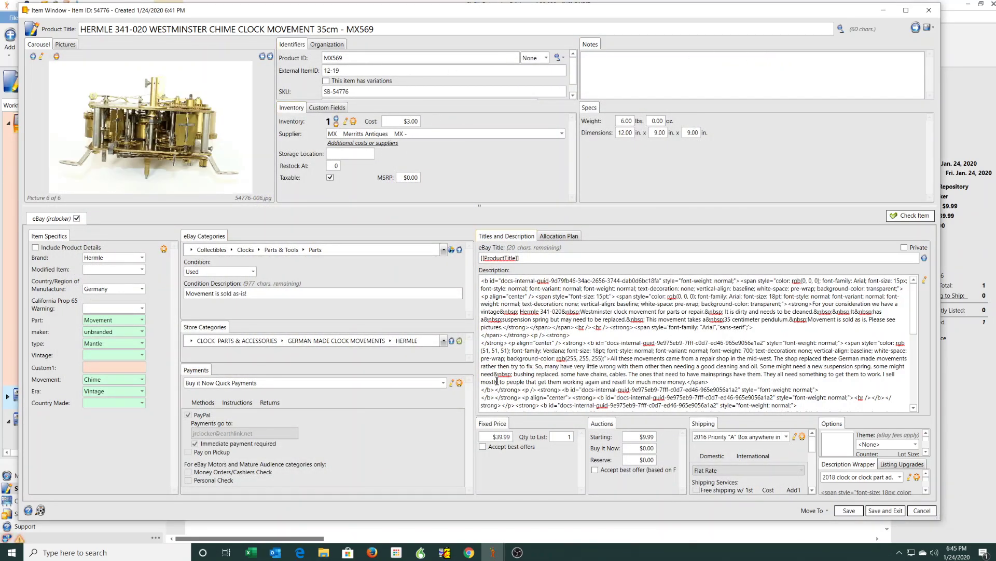
Step: Check the item's fixed price and the available description wrappers
{"action": "left_click", "coordinate": [496, 439]}
{"action": "type", "text": "3"}
{"action": "left_click", "coordinate": [901, 478]}
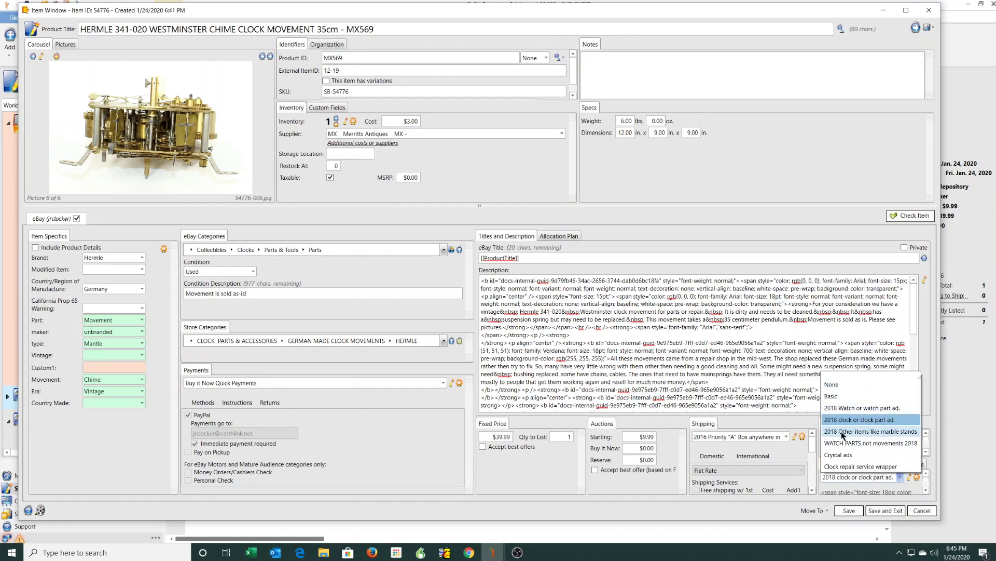
Step: Open the item's eBay description in the HTML Editor
{"action": "left_click", "coordinate": [925, 281]}
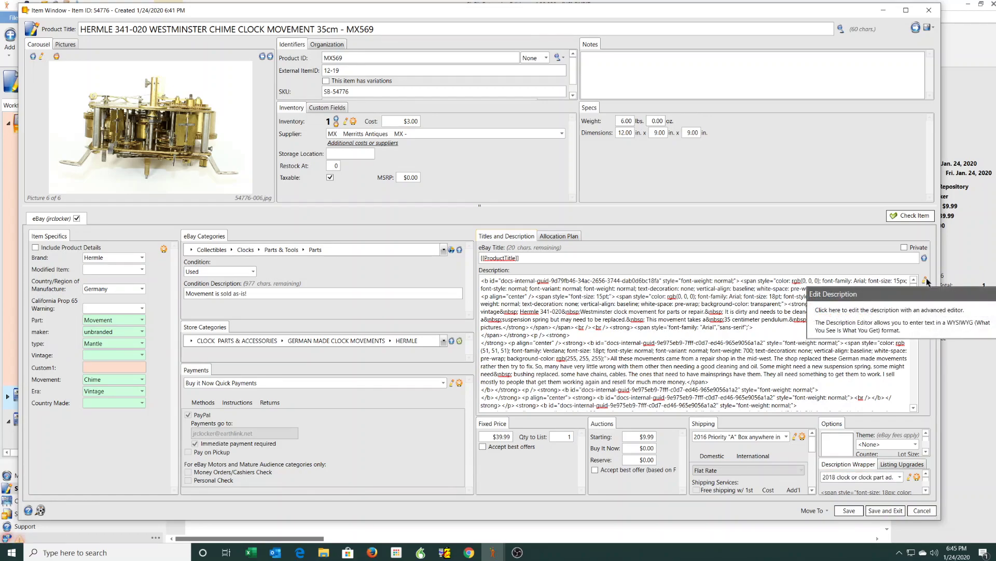
{"action": "left_click", "coordinate": [926, 280]}
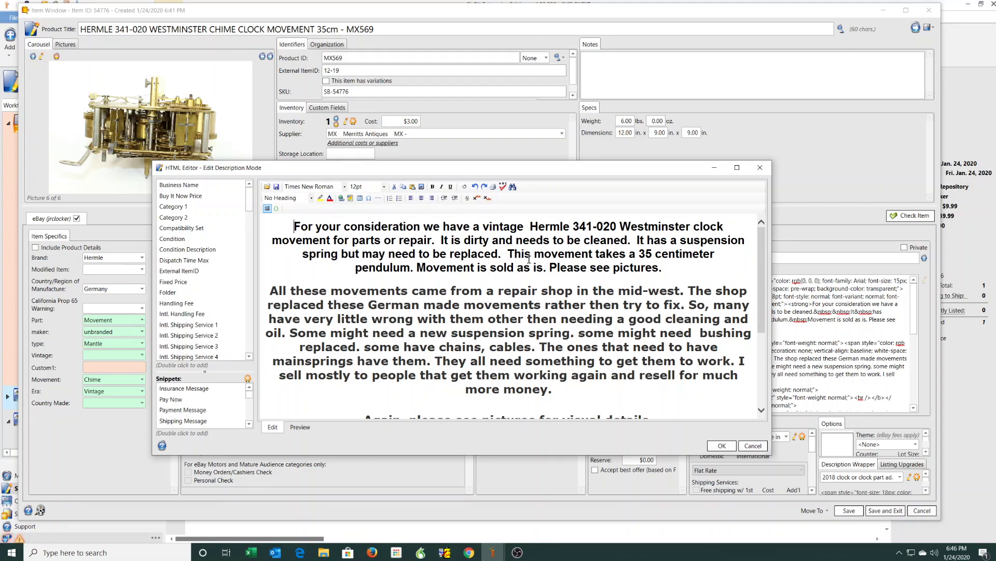
Step: Reword the description's suspension spring sentence, replacing "has a" with "doesn't have a"
{"action": "left_click", "coordinate": [640, 241]}
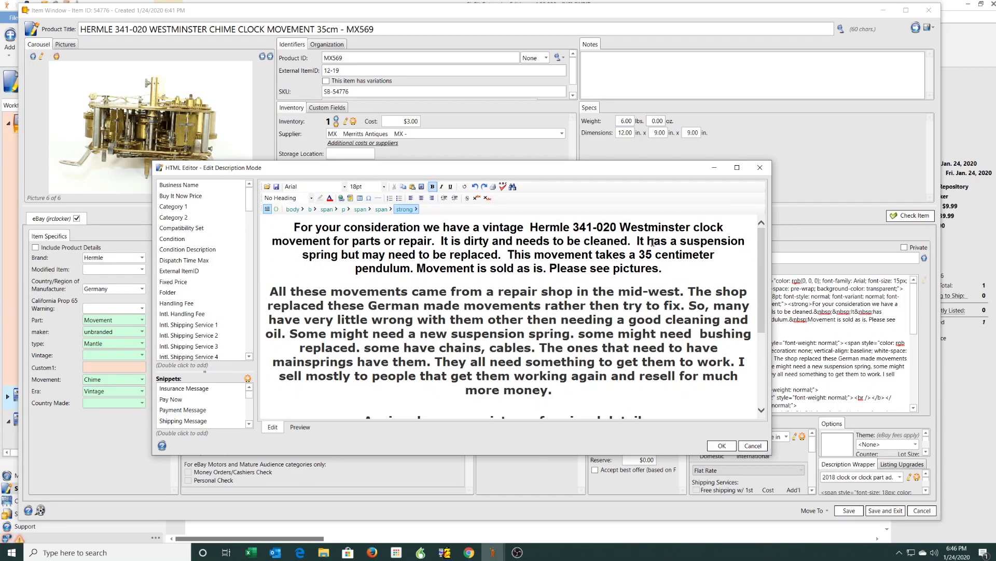
{"action": "left_click_drag", "start_coordinate": [647, 240], "coordinate": [677, 242]}
{"action": "type", "text": "DOES"}
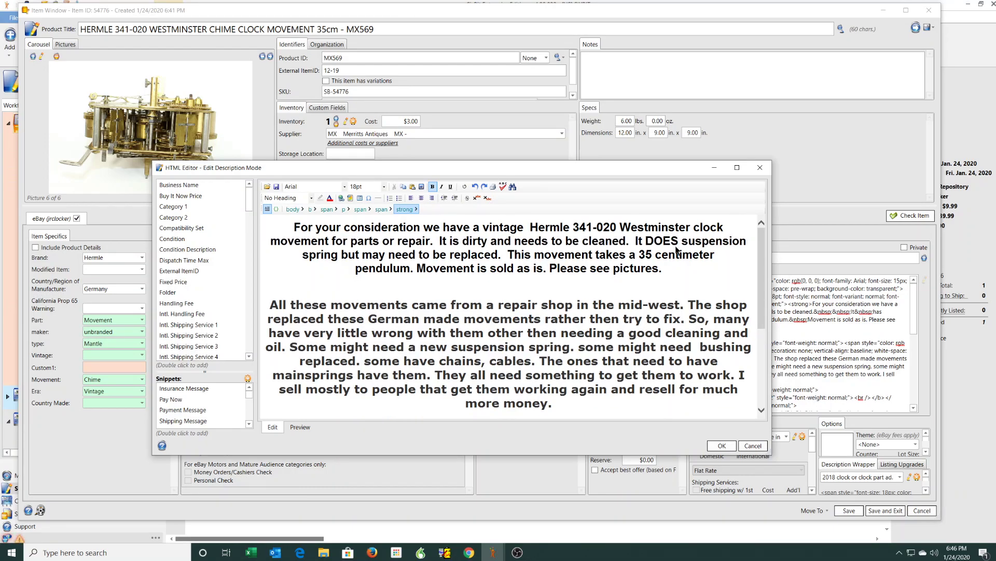
{"action": "type", "text": "N'"}
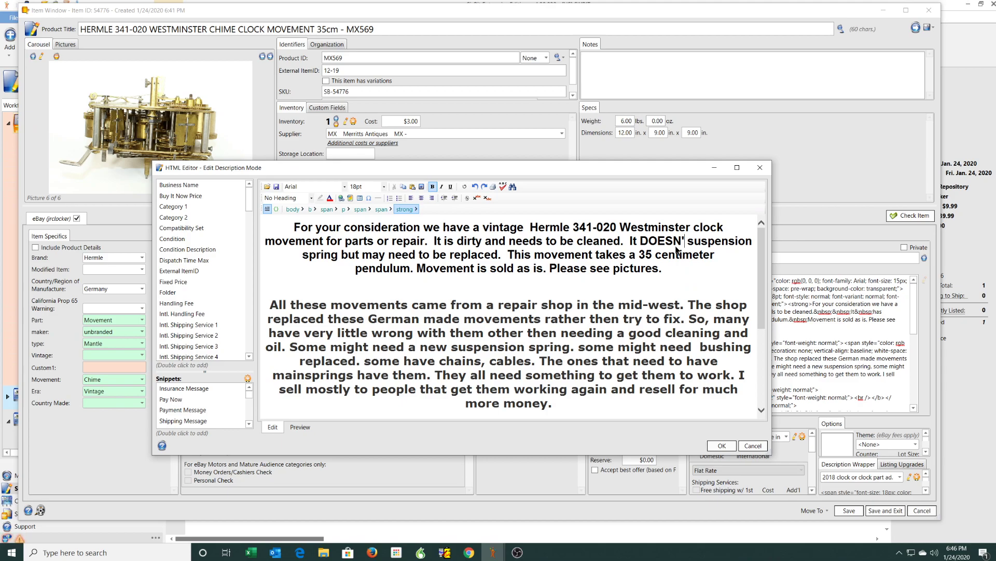
{"action": "type", "text": "T"}
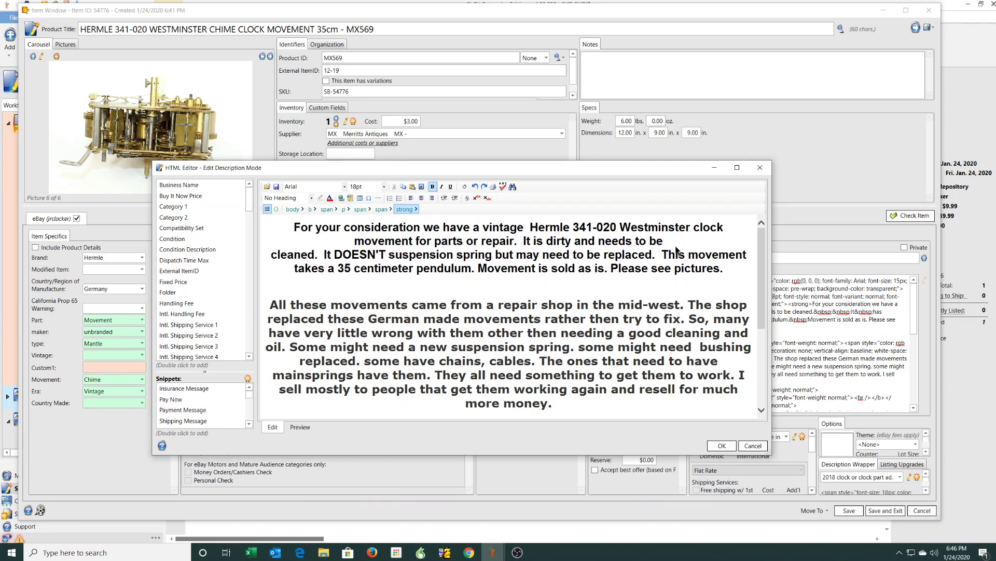
{"action": "key", "text": "BackSpace"}
{"action": "key", "text": "BackSpace"}
{"action": "key", "text": "BackSpace"}
{"action": "key", "text": "BackSpace"}
{"action": "key", "text": "BackSpace"}
{"action": "key", "text": "BackSpace"}
{"action": "key", "text": "BackSpace"}
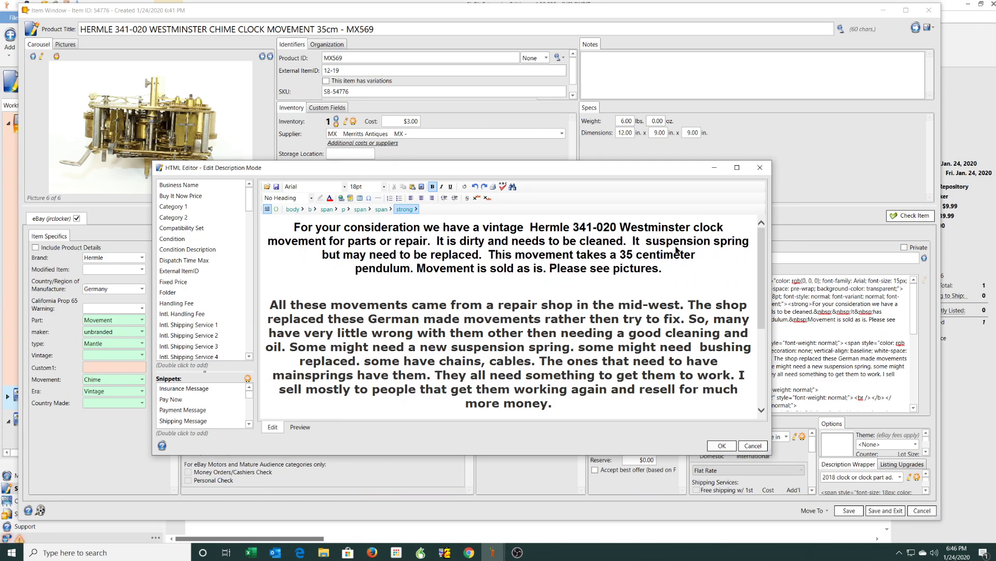
{"action": "type", "text": "d"}
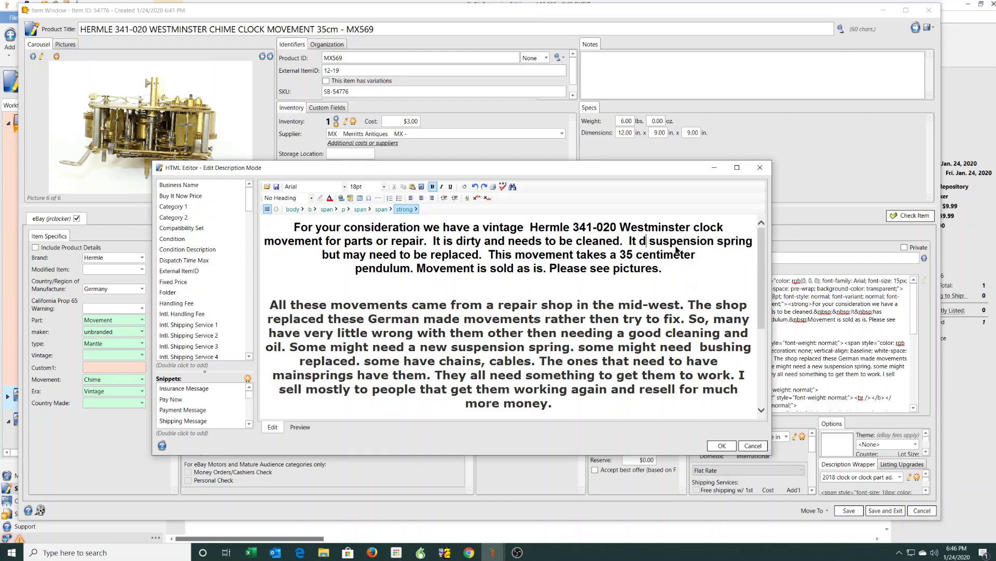
{"action": "type", "text": "oesn't have a"}
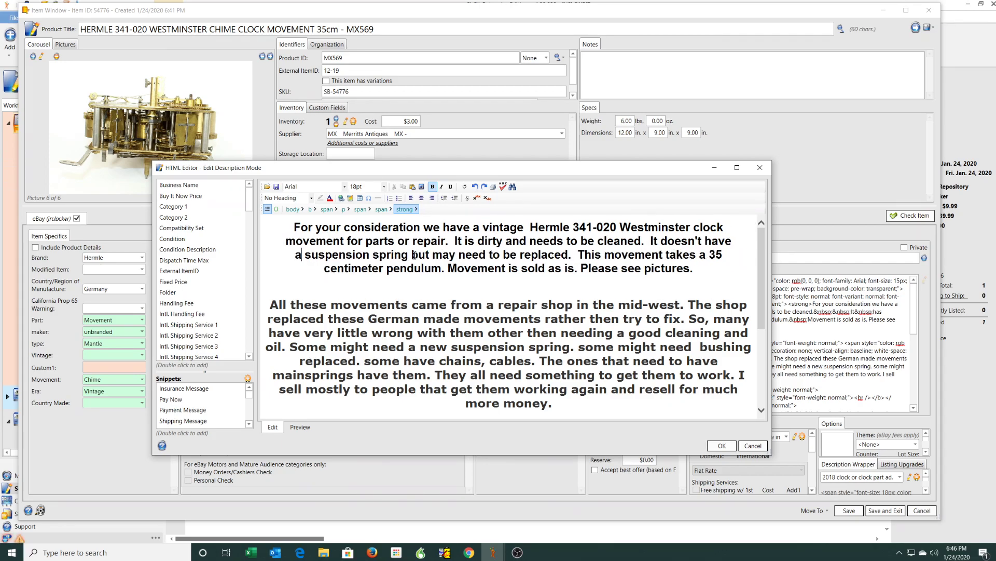
Step: Replace "but may need to be replaced" with "leader" in the suspension spring sentence and accept the edited description
{"action": "left_click_drag", "start_coordinate": [413, 254], "coordinate": [554, 259]}
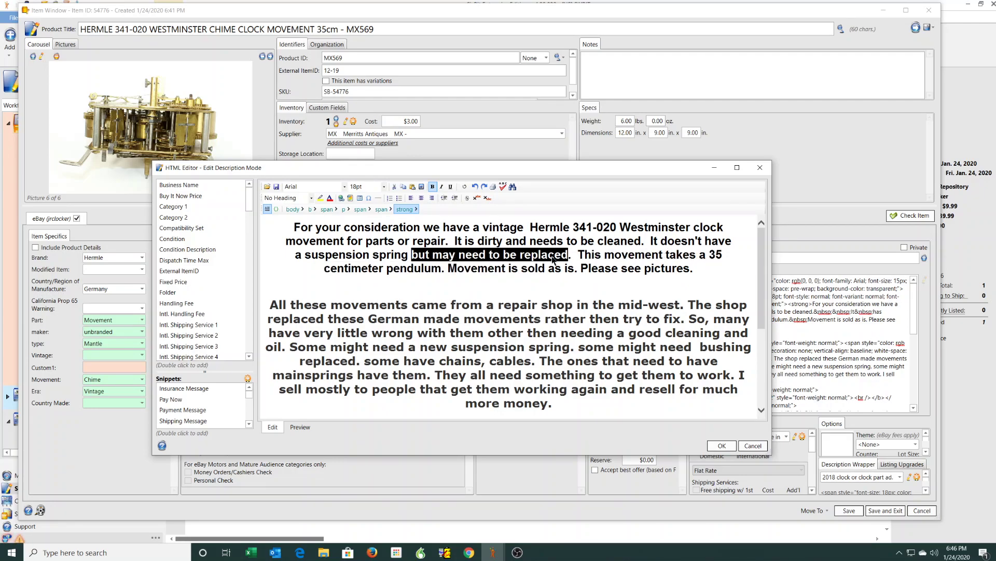
{"action": "type", "text": "leader"}
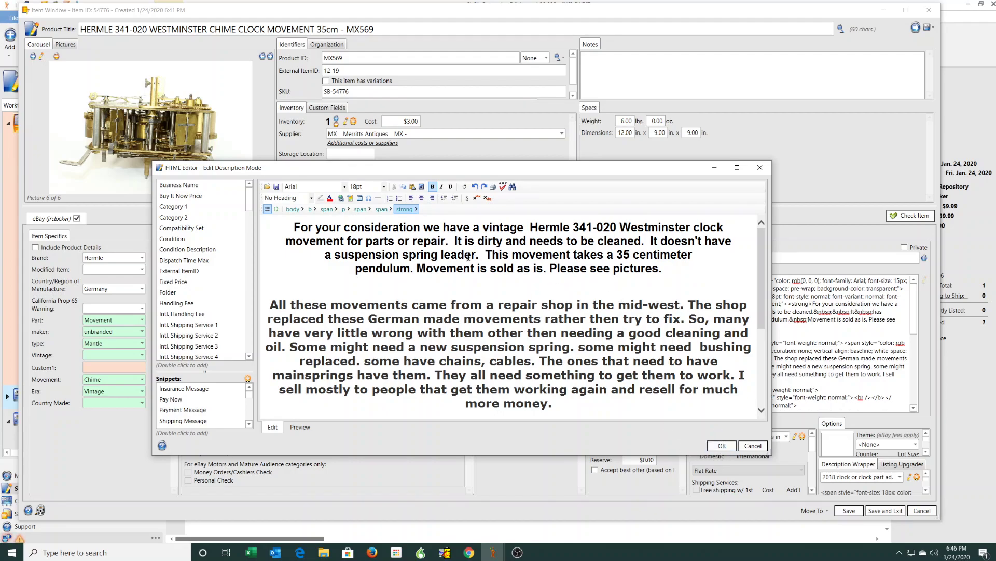
{"action": "left_click", "coordinate": [722, 446]}
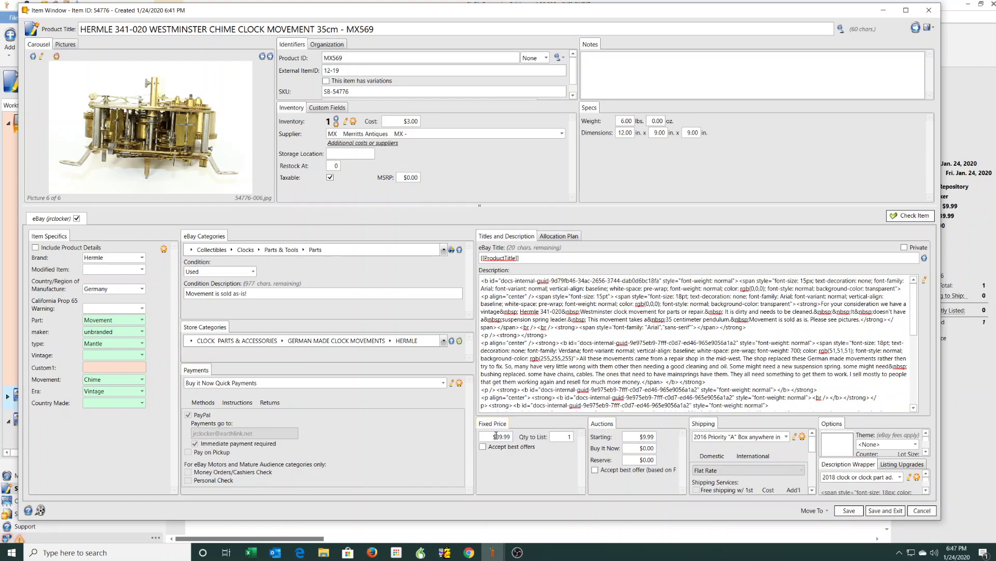
{"action": "left_click", "coordinate": [481, 447]}
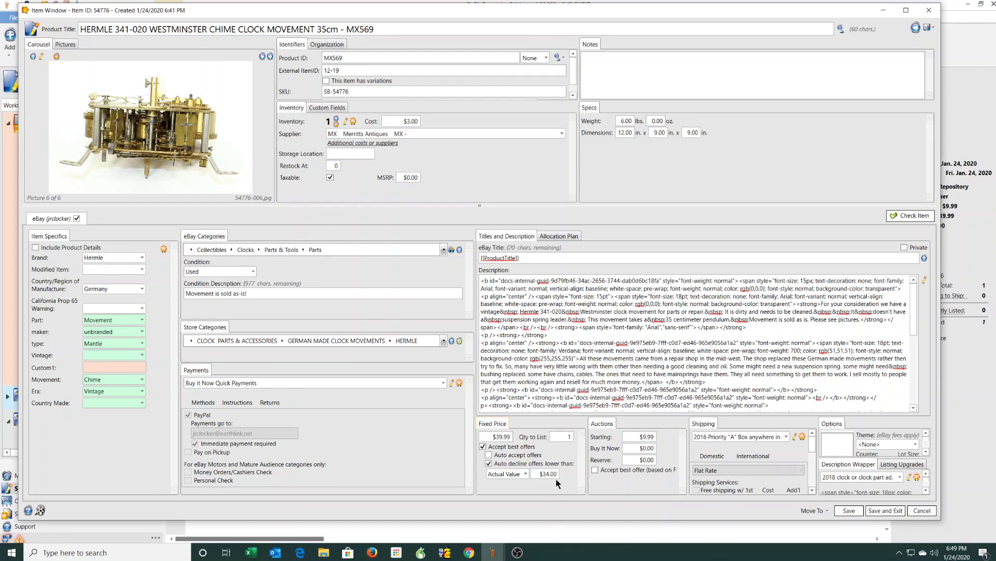
{"action": "left_click", "coordinate": [488, 463]}
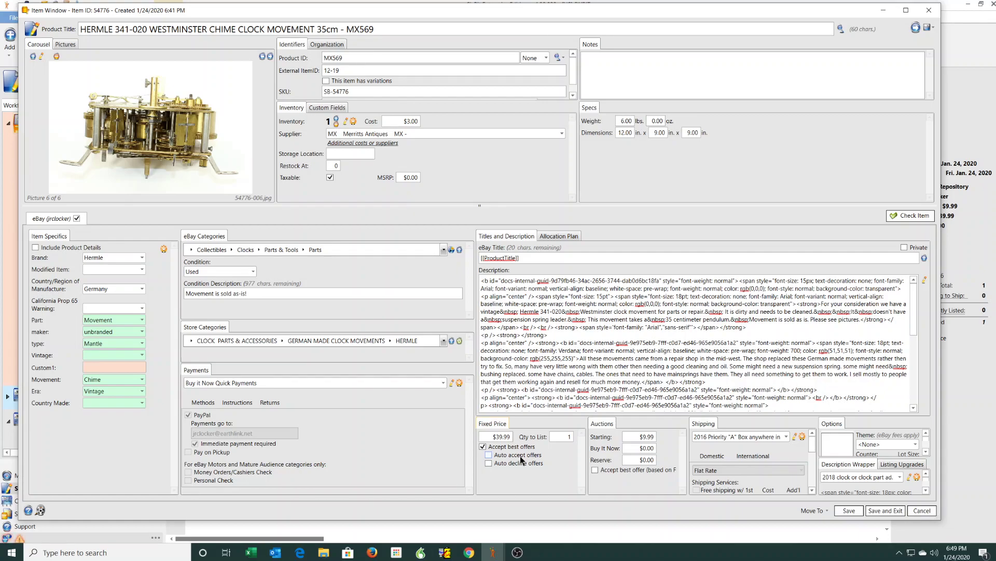
{"action": "left_click", "coordinate": [482, 447]}
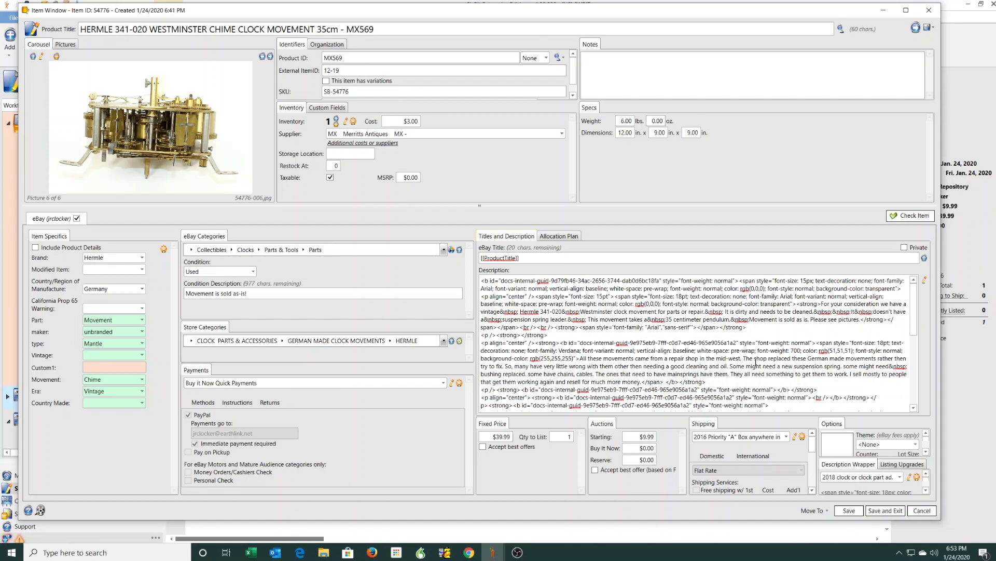
Step: Check the full eBay description and the carousel's first picture, and save and close the MX569 item
{"action": "left_click", "coordinate": [925, 280]}
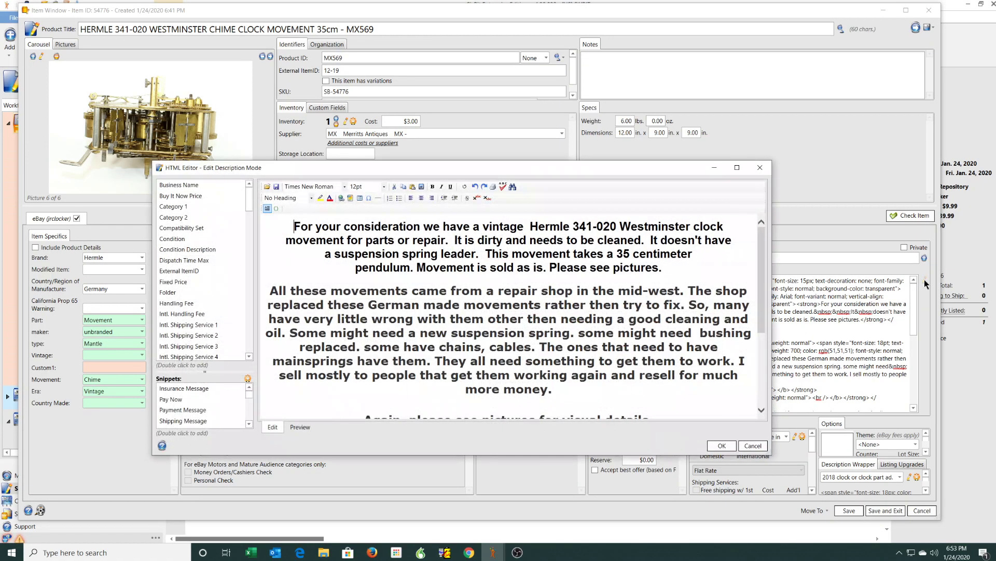
{"action": "scroll", "coordinate": [621, 324], "scroll_direction": "down", "scroll_amount": 5}
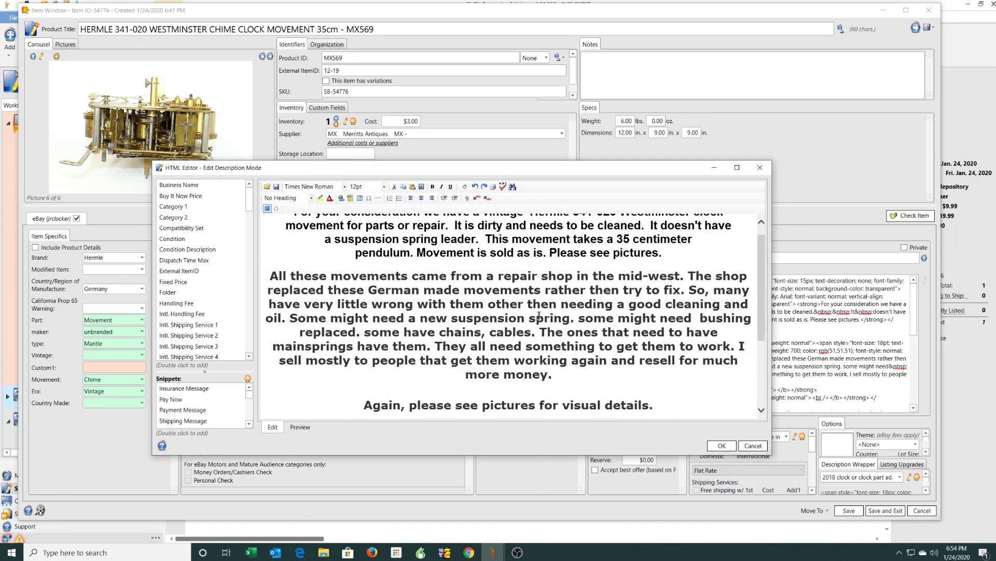
{"action": "scroll", "coordinate": [540, 306], "scroll_direction": "up", "scroll_amount": 5}
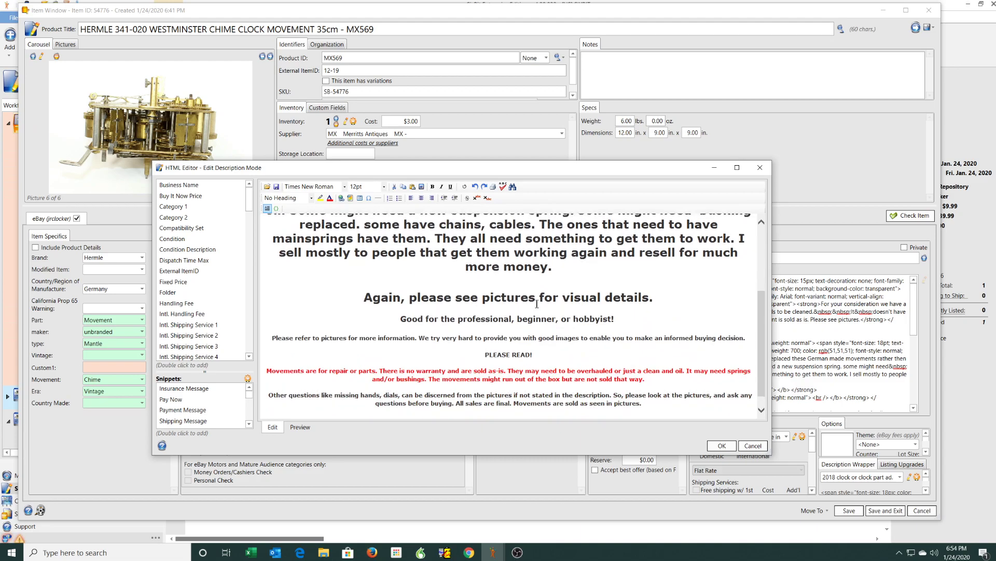
{"action": "left_click", "coordinate": [722, 445]}
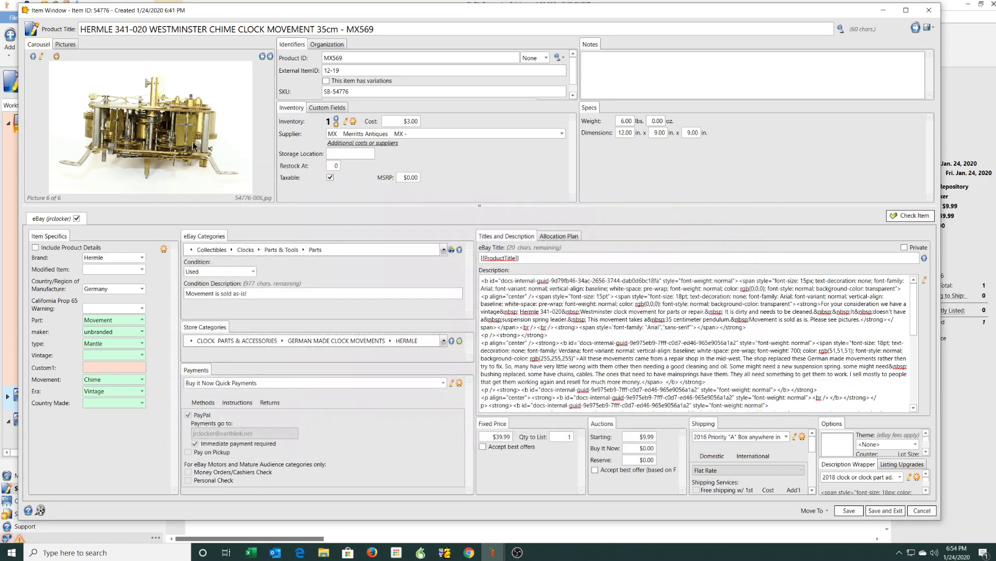
{"action": "left_click", "coordinate": [270, 57]}
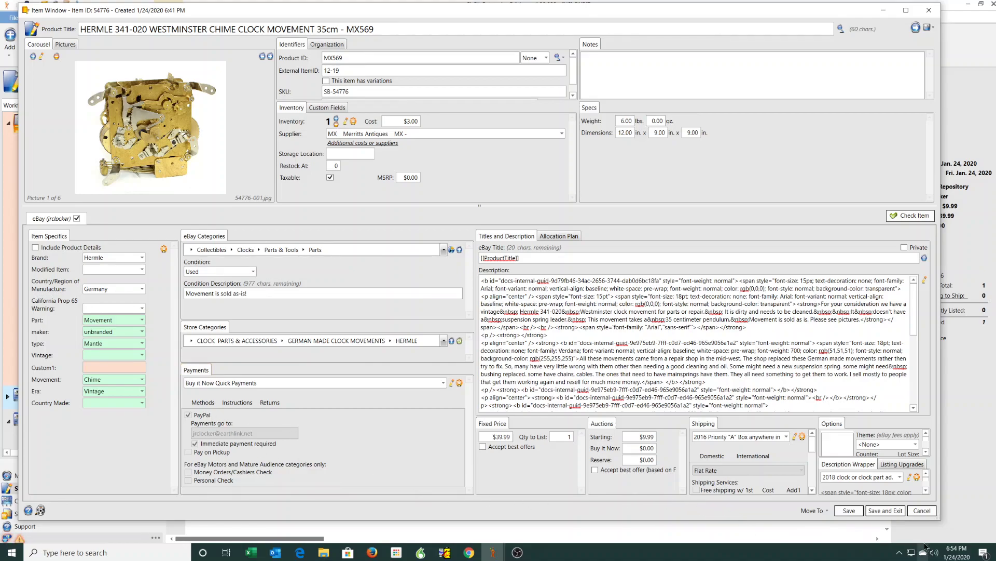
{"action": "left_click", "coordinate": [886, 513]}
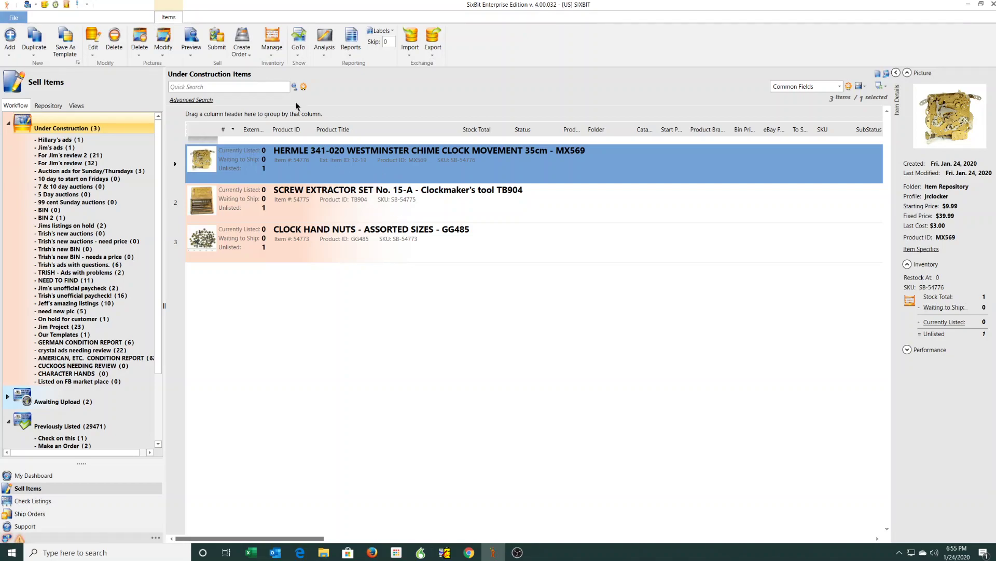
Step: Submit the MX569 item to eBay as a Fixed Price listing with GTC duration and no scheduling
{"action": "left_click", "coordinate": [214, 42]}
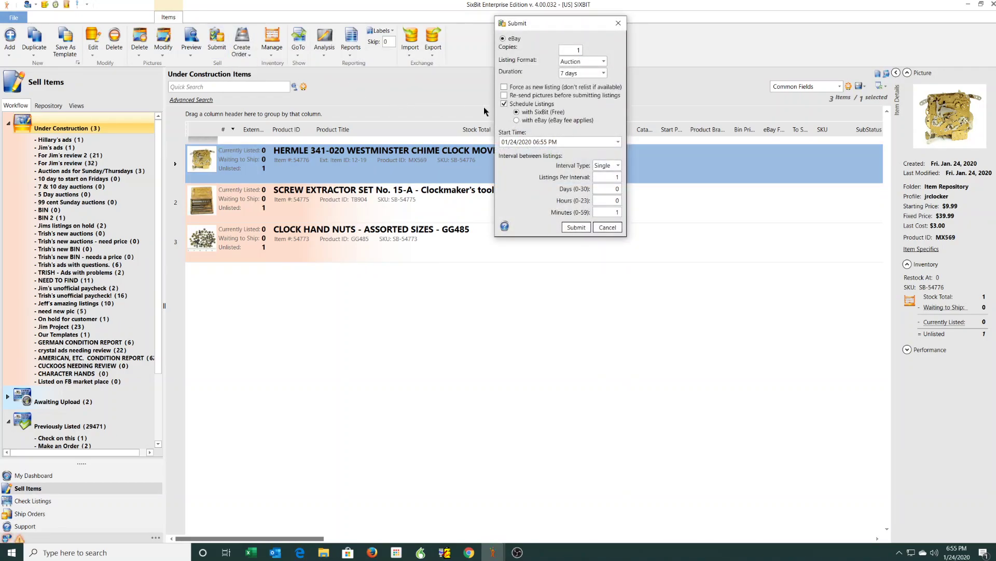
{"action": "left_click", "coordinate": [592, 61]}
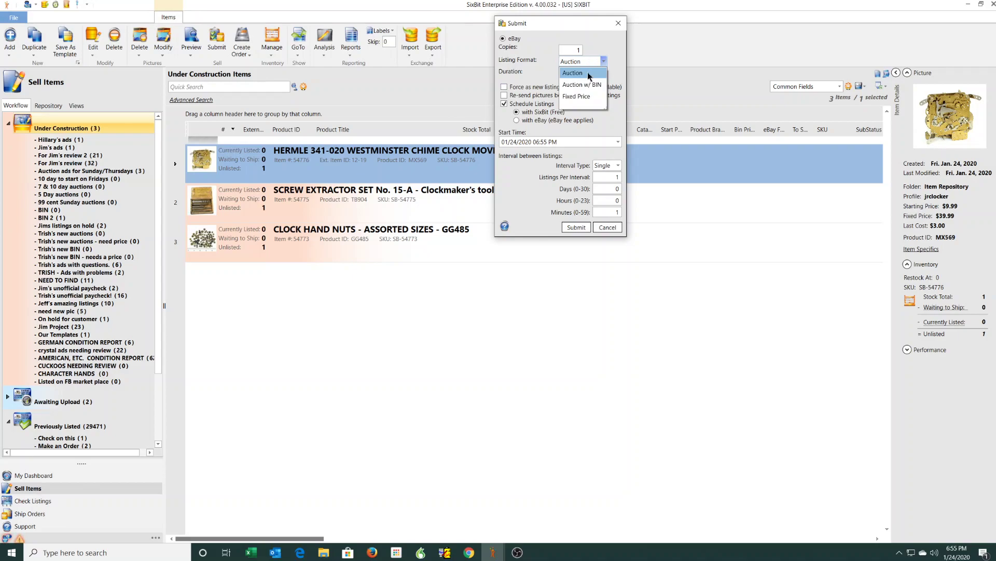
{"action": "left_click", "coordinate": [582, 97]}
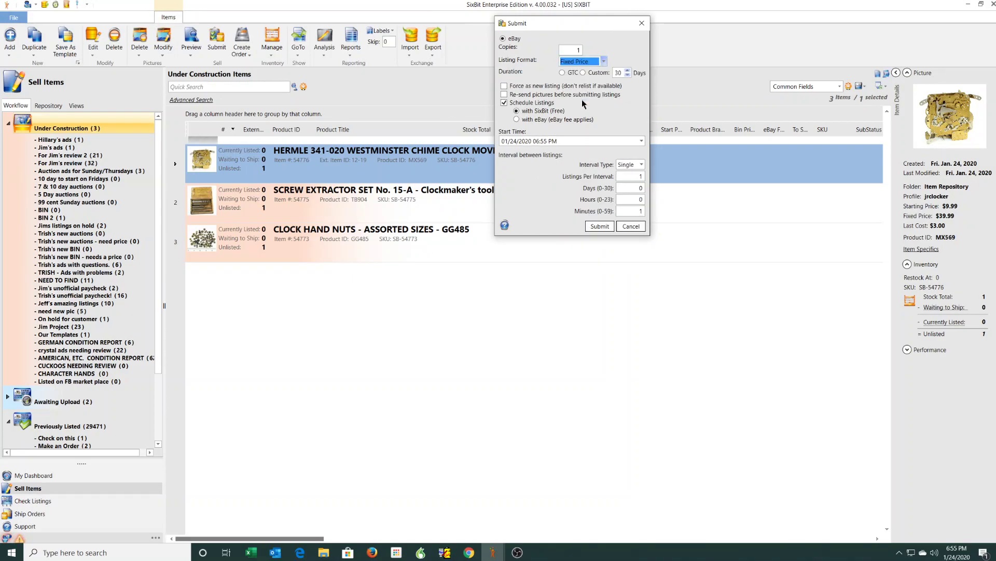
{"action": "left_click", "coordinate": [563, 73]}
{"action": "left_click", "coordinate": [504, 103]}
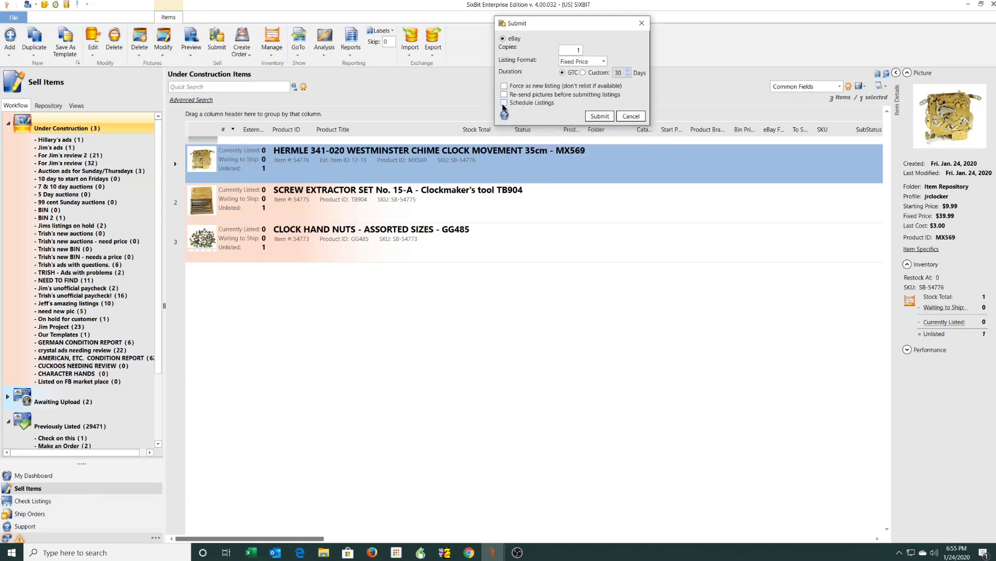
{"action": "left_click", "coordinate": [600, 116]}
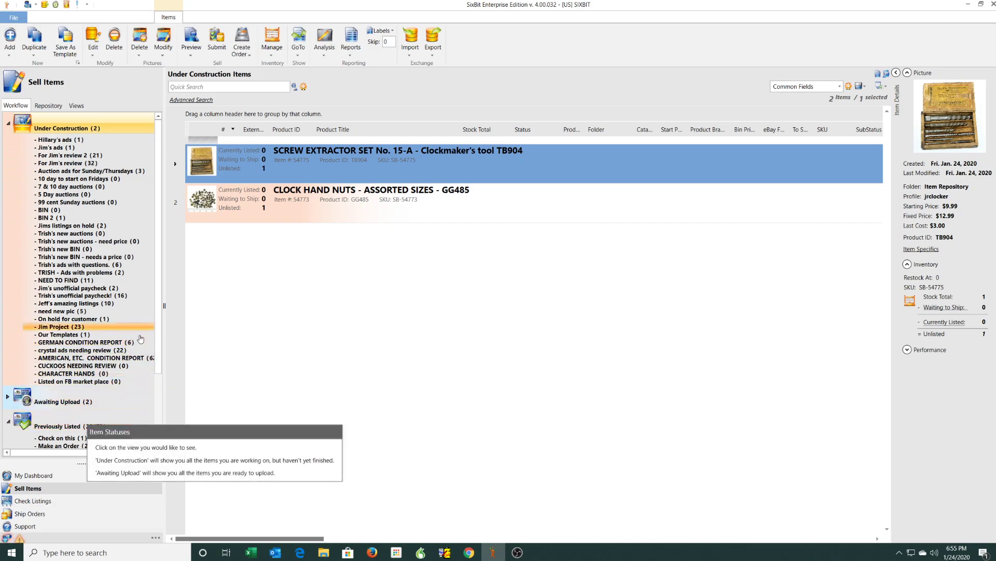
Step: Find the new MX569 listing among the running listings by clearing the Product ID filter and sorting start dates newest first
{"action": "left_click", "coordinate": [35, 501]}
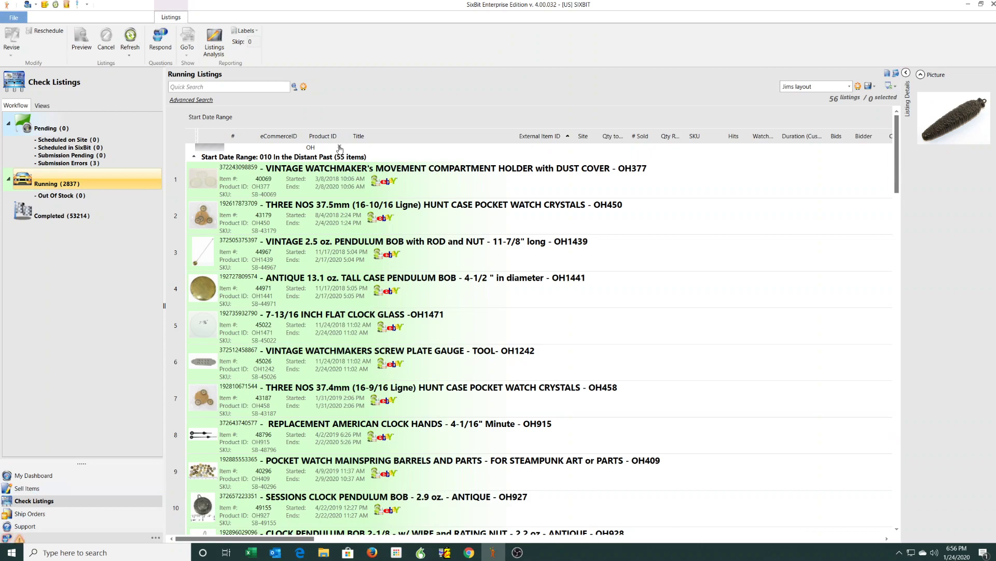
{"action": "left_click", "coordinate": [340, 148]}
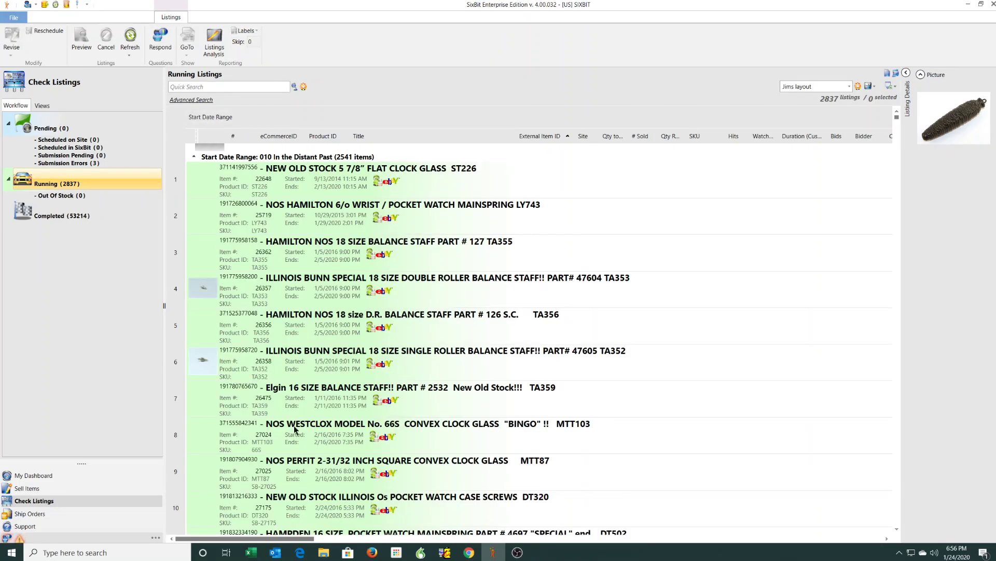
{"action": "left_click", "coordinate": [204, 116]}
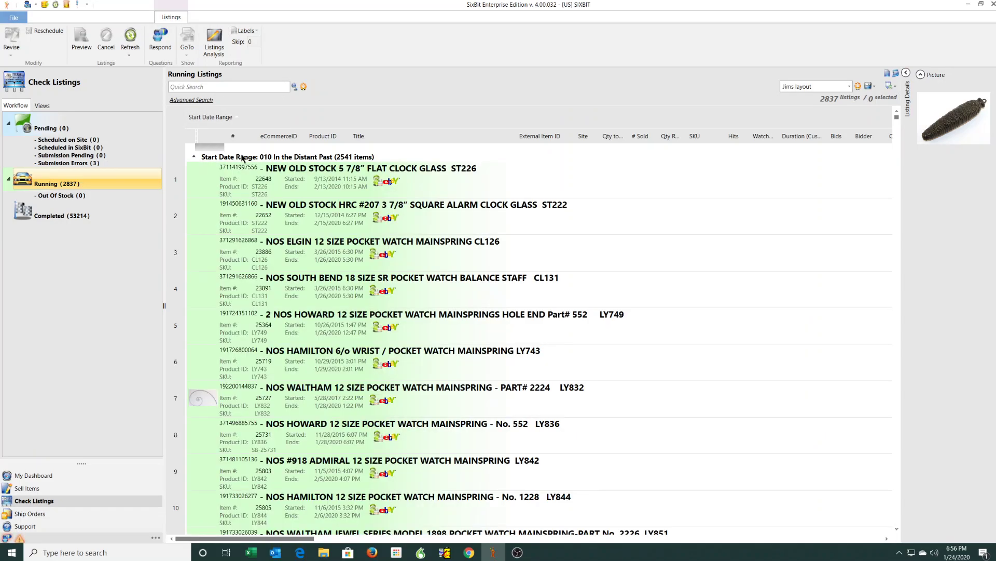
{"action": "left_click", "coordinate": [214, 117]}
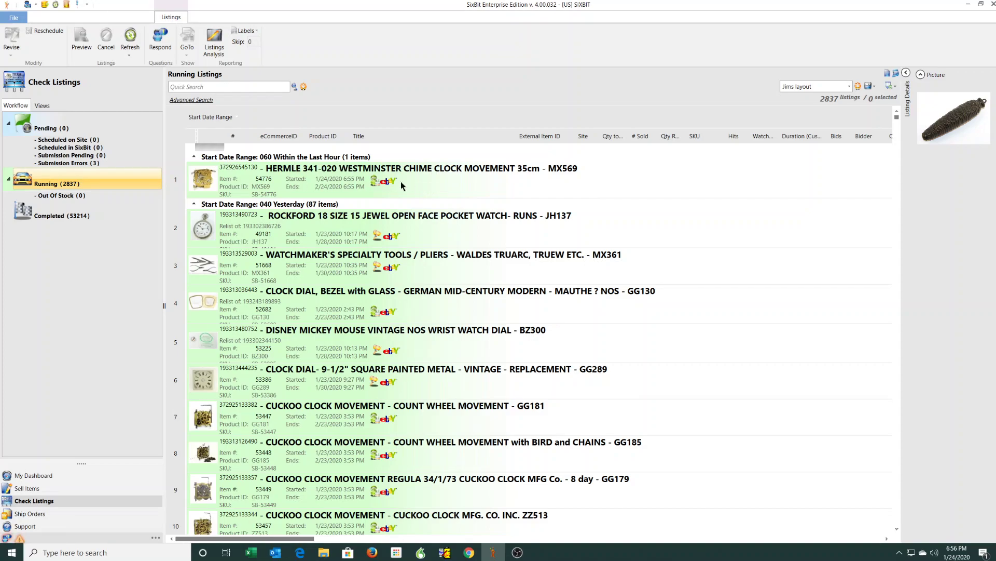
Step: Open the MX569 listing on eBay in Chrome, close the other browser tabs and maximize the window
{"action": "left_click", "coordinate": [385, 181]}
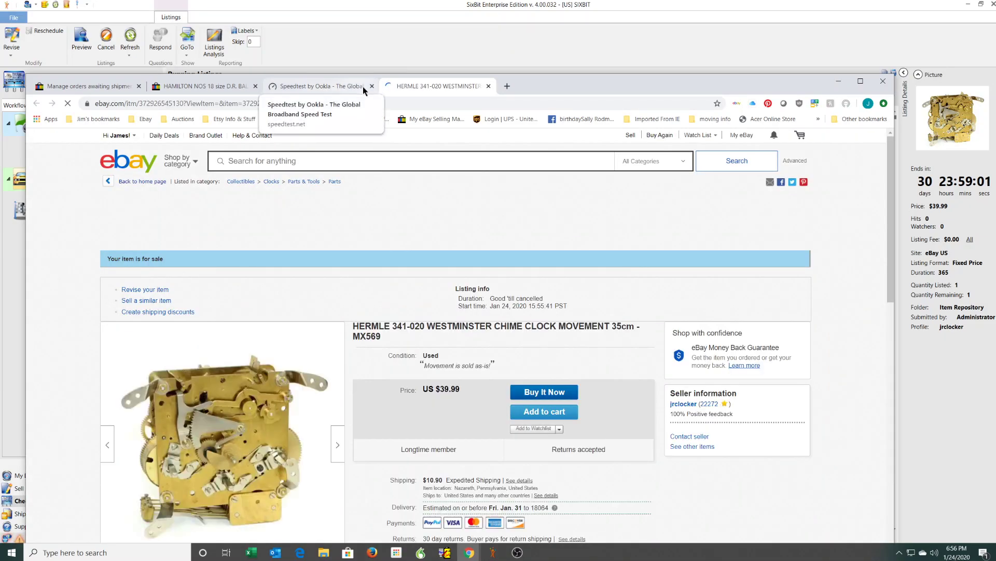
{"action": "left_click", "coordinate": [372, 86]}
{"action": "left_click", "coordinate": [255, 86]}
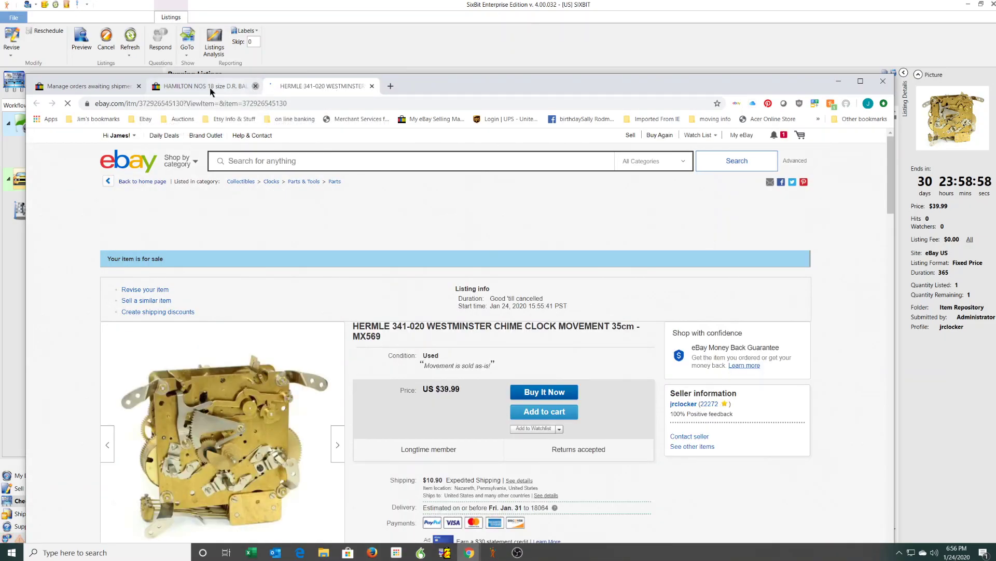
{"action": "left_click", "coordinate": [139, 86]}
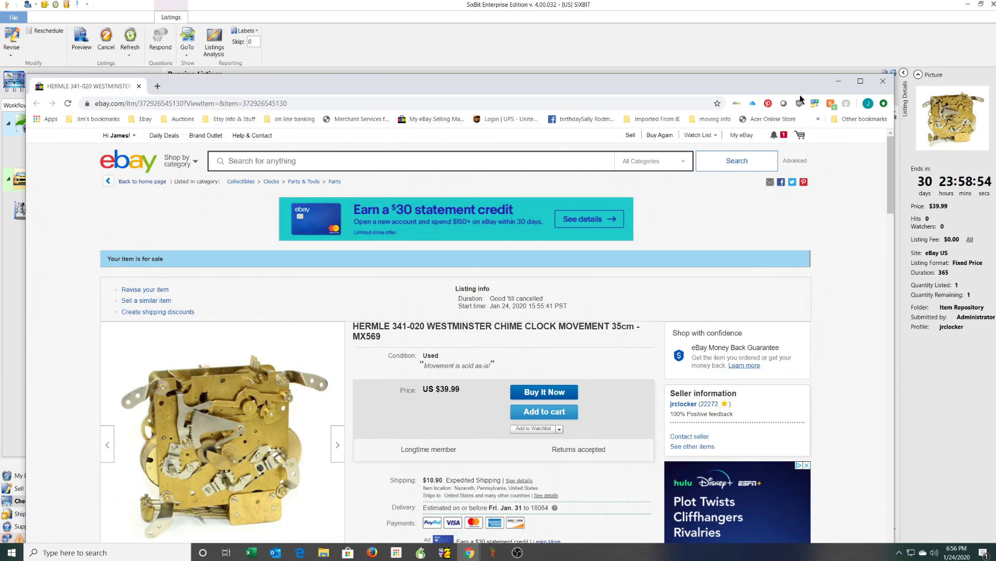
{"action": "left_click", "coordinate": [860, 81]}
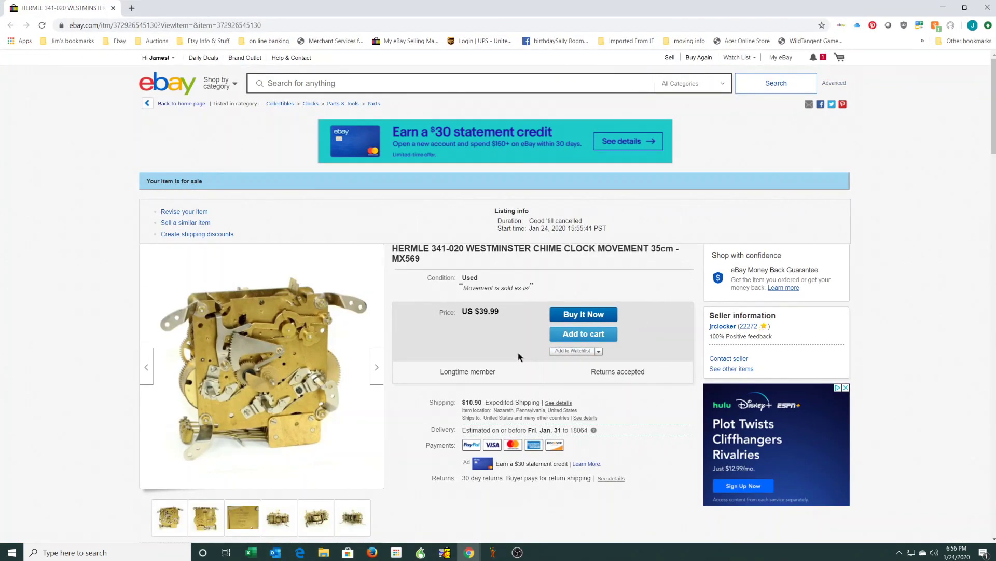
Step: Review the live MX569 listing's pictures, item specifics, description and seller notes on eBay
{"action": "scroll", "coordinate": [522, 352], "scroll_direction": "down", "scroll_amount": 2}
{"action": "scroll", "coordinate": [522, 353], "scroll_direction": "down", "scroll_amount": 4}
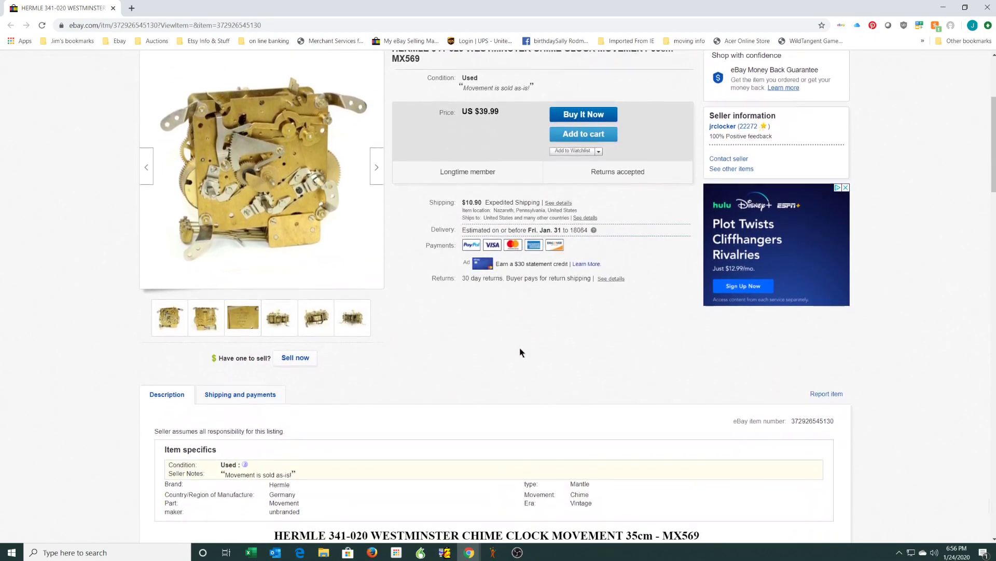
{"action": "scroll", "coordinate": [518, 344], "scroll_direction": "down", "scroll_amount": 7}
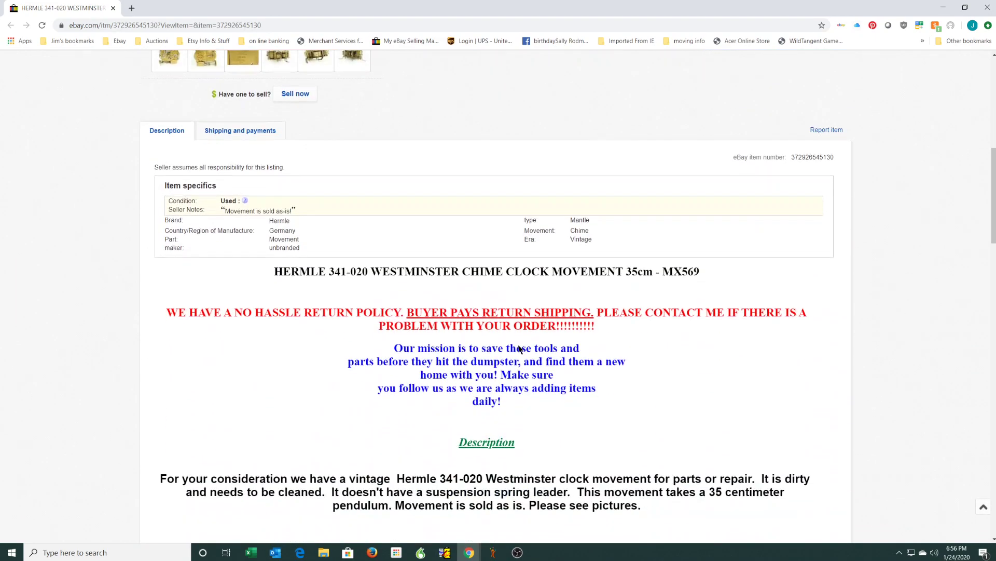
{"action": "scroll", "coordinate": [518, 343], "scroll_direction": "down", "scroll_amount": 8}
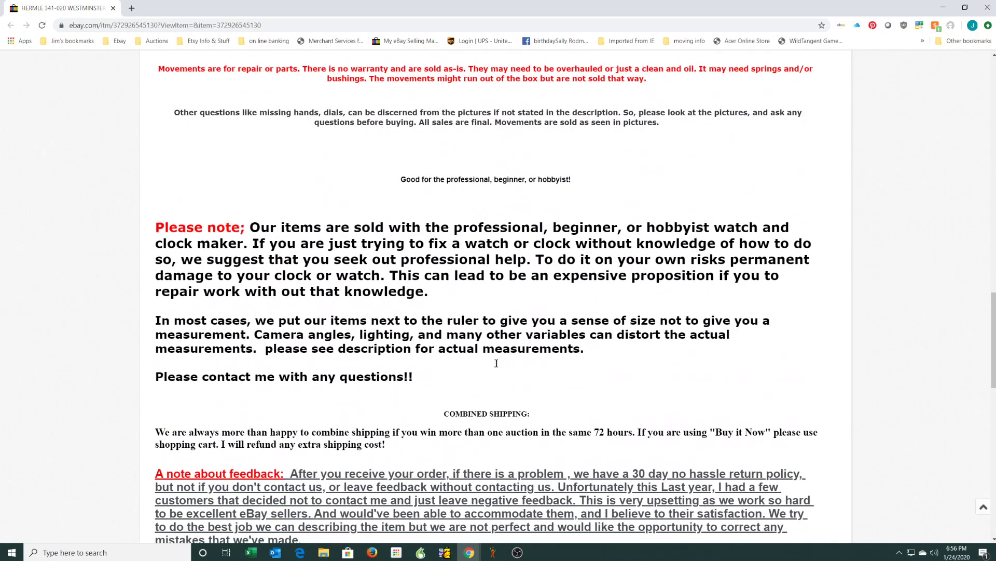
Step: Review the MX569 listing's combined shipping, feedback, international buyer and shipping notes, and its price and delivery summary
{"action": "scroll", "coordinate": [517, 385], "scroll_direction": "down", "scroll_amount": 2}
{"action": "scroll", "coordinate": [516, 380], "scroll_direction": "down", "scroll_amount": 10}
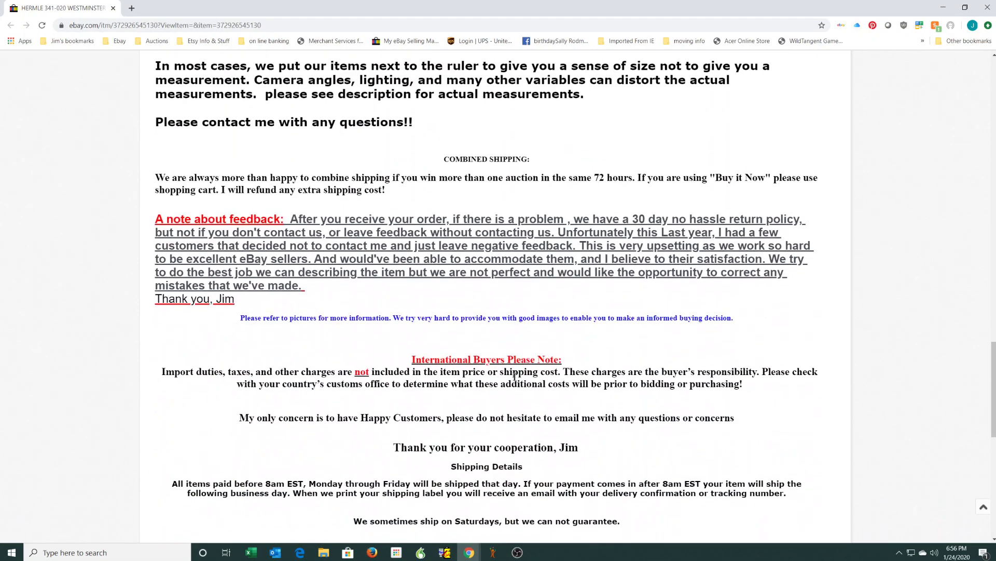
{"action": "scroll", "coordinate": [511, 372], "scroll_direction": "down", "scroll_amount": 1}
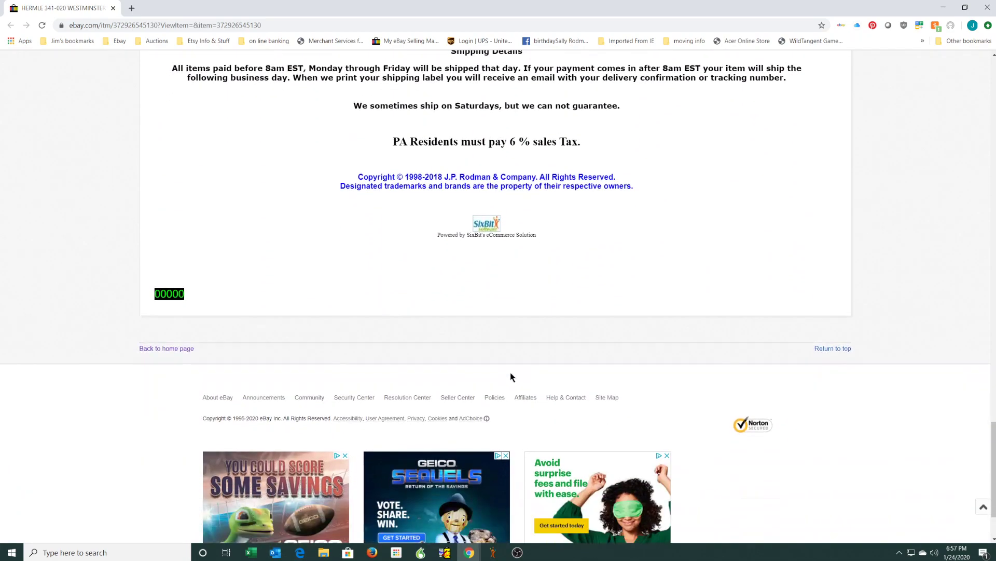
{"action": "scroll", "coordinate": [500, 366], "scroll_direction": "up", "scroll_amount": 3}
{"action": "scroll", "coordinate": [486, 361], "scroll_direction": "up", "scroll_amount": 3}
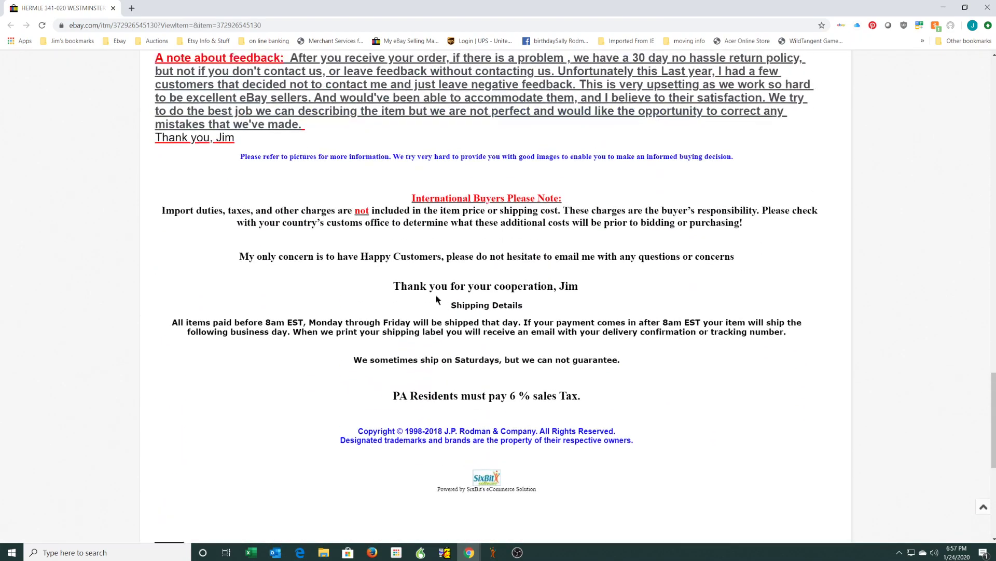
{"action": "scroll", "coordinate": [428, 480], "scroll_direction": "up", "scroll_amount": 6}
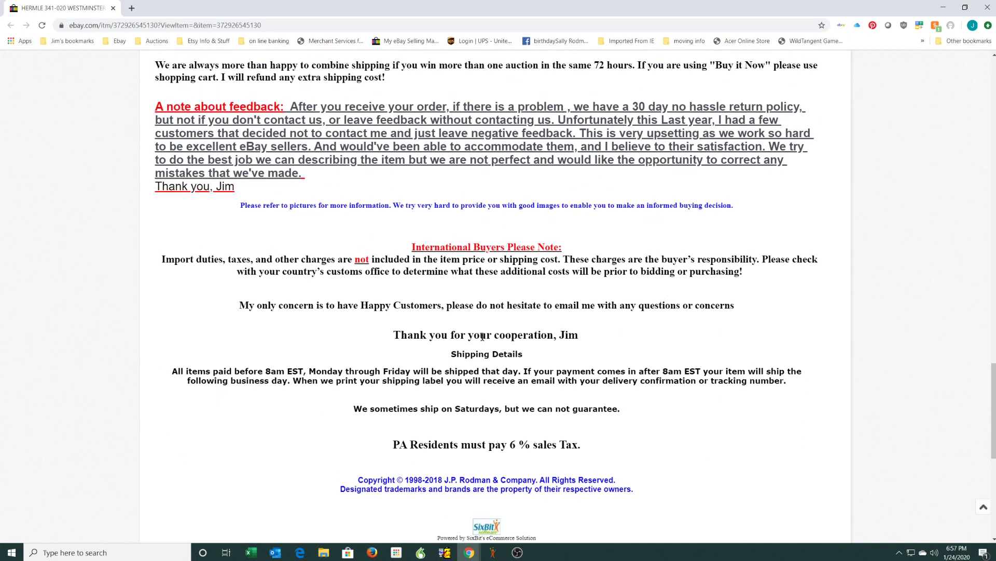
{"action": "scroll", "coordinate": [482, 337], "scroll_direction": "up", "scroll_amount": 8}
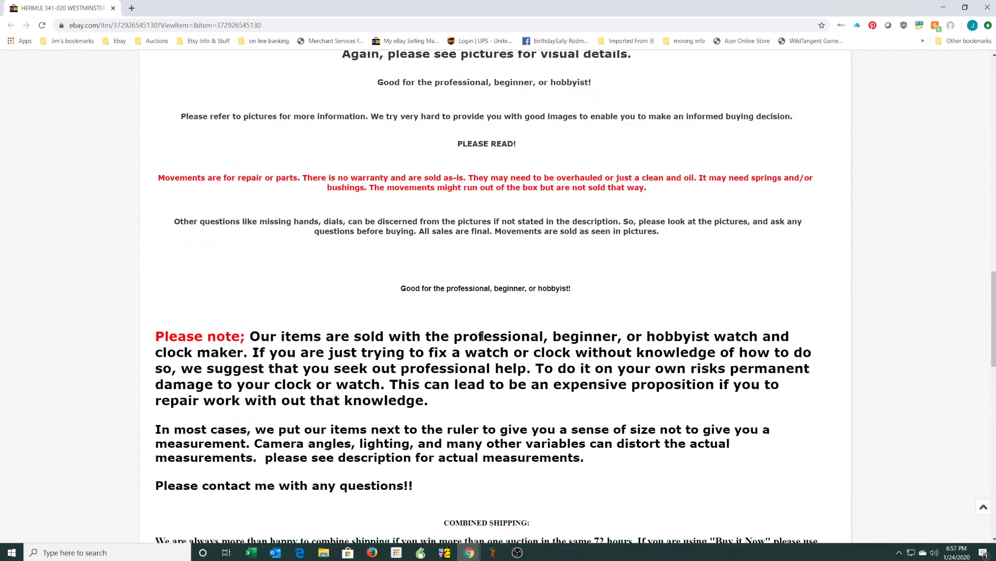
{"action": "scroll", "coordinate": [482, 336], "scroll_direction": "up", "scroll_amount": 9}
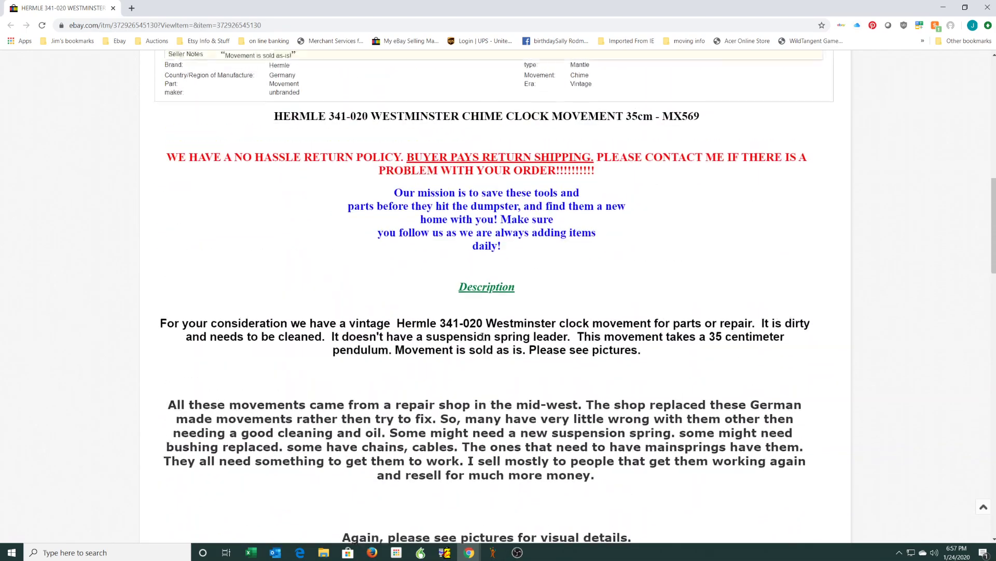
{"action": "scroll", "coordinate": [483, 337], "scroll_direction": "up", "scroll_amount": 2}
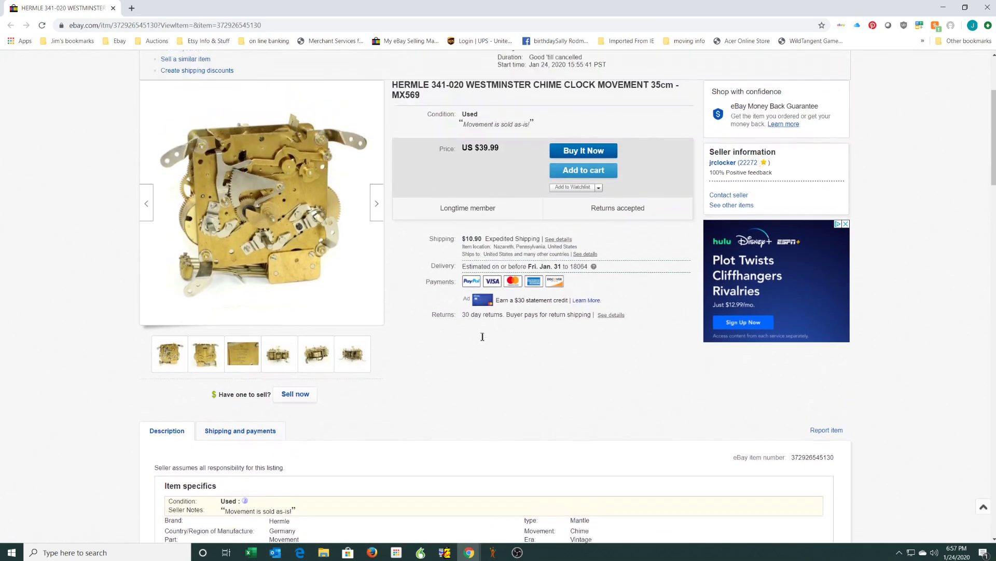
{"action": "scroll", "coordinate": [415, 430], "scroll_direction": "down", "scroll_amount": 2}
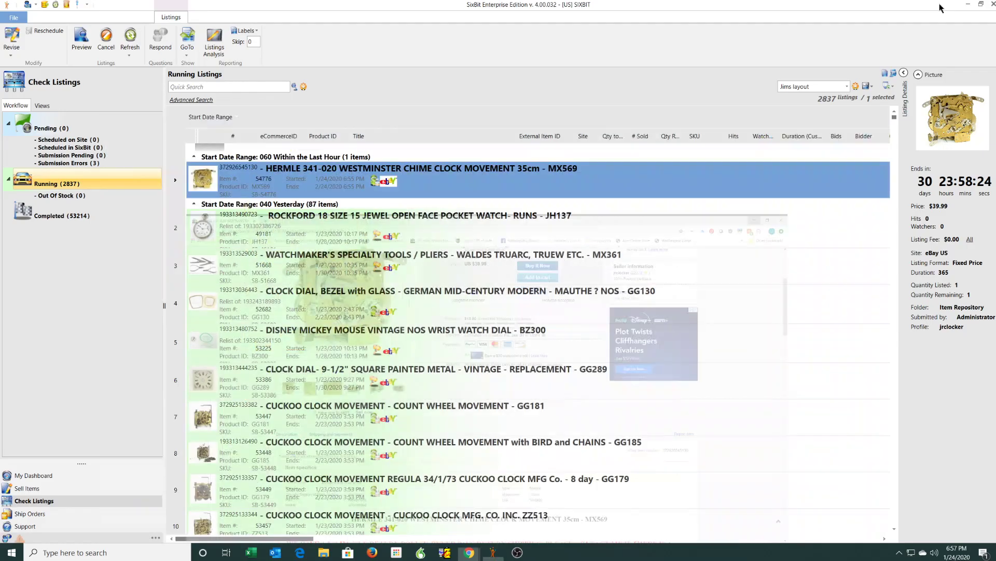
Step: Return to SixBit, open the clock hand nuts item GG485 from the under-construction items, and save and close it
{"action": "left_click", "coordinate": [943, 7]}
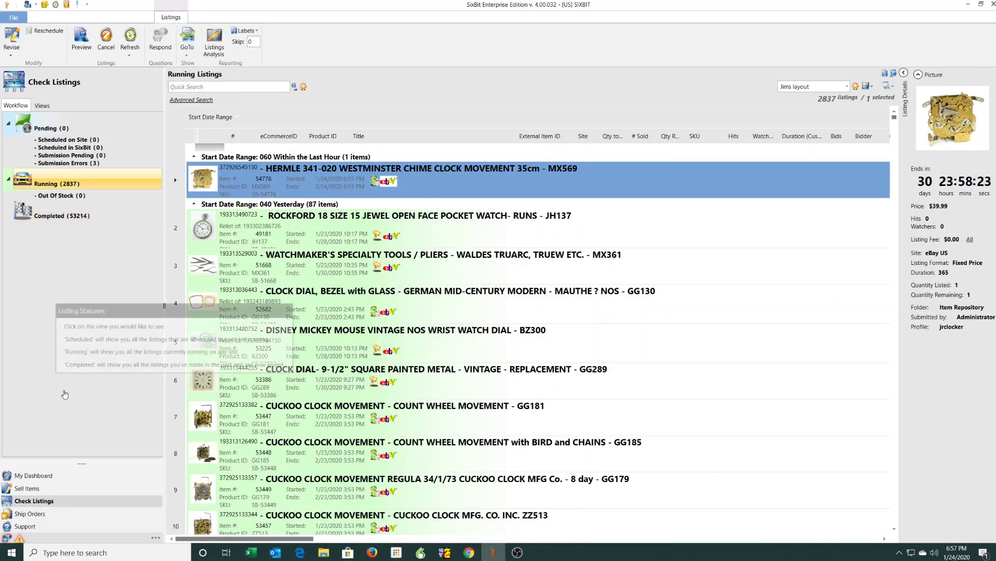
{"action": "left_click", "coordinate": [31, 490]}
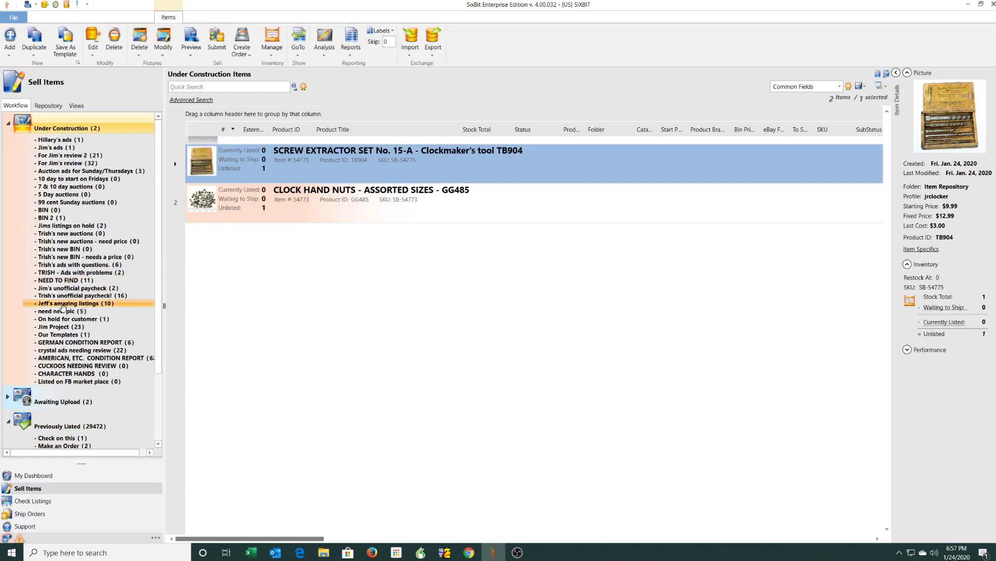
{"action": "left_click", "coordinate": [350, 203]}
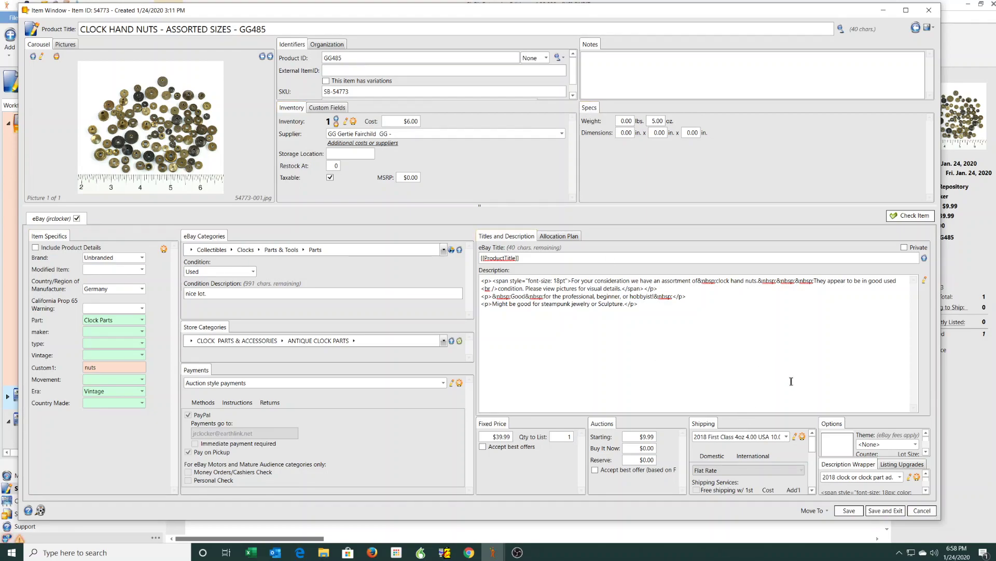
{"action": "left_click", "coordinate": [892, 511]}
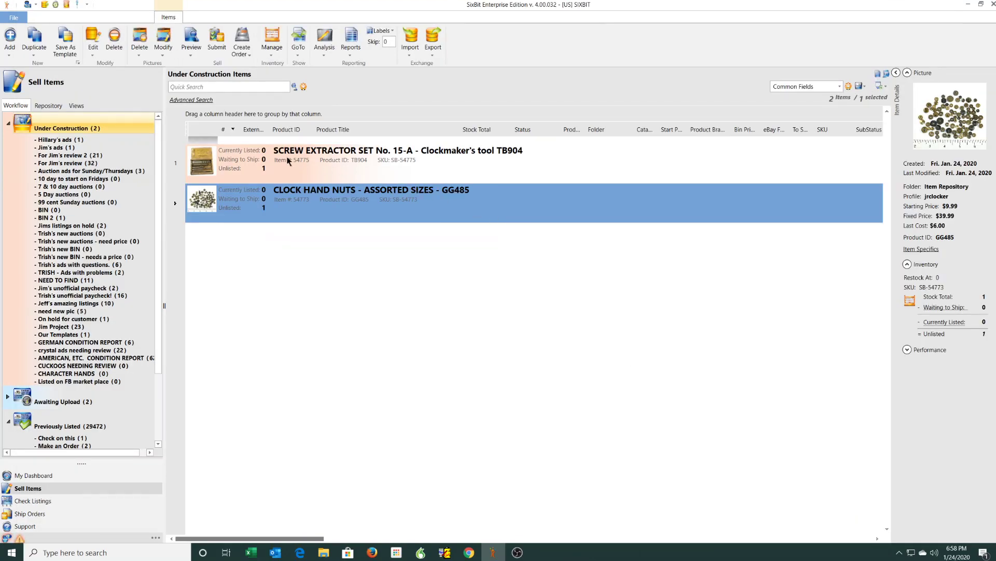
Step: Start a new item with the product title "14k ring" and run item research on that title
{"action": "left_click", "coordinate": [7, 39]}
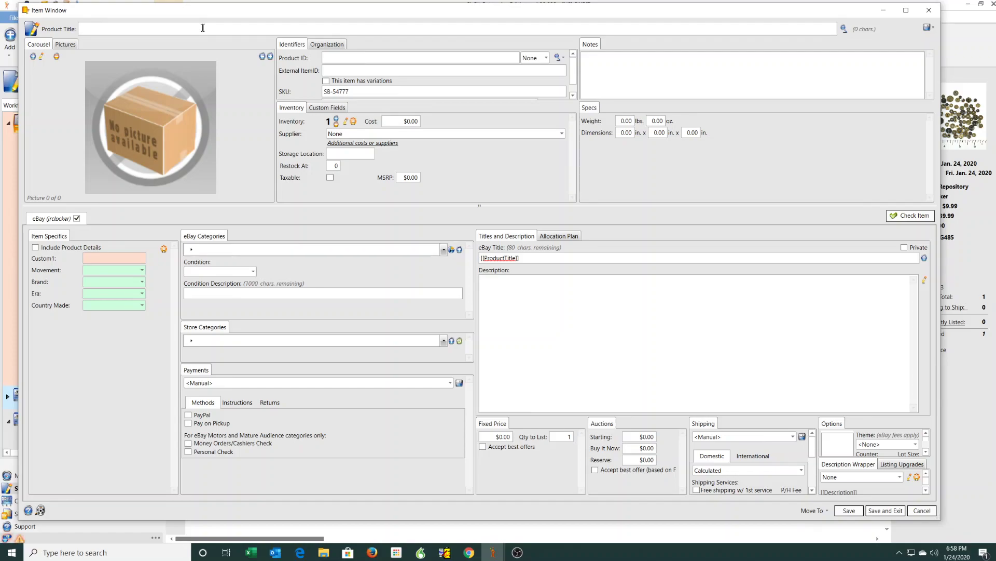
{"action": "type", "text": "14k ring"}
{"action": "left_click", "coordinate": [844, 30]}
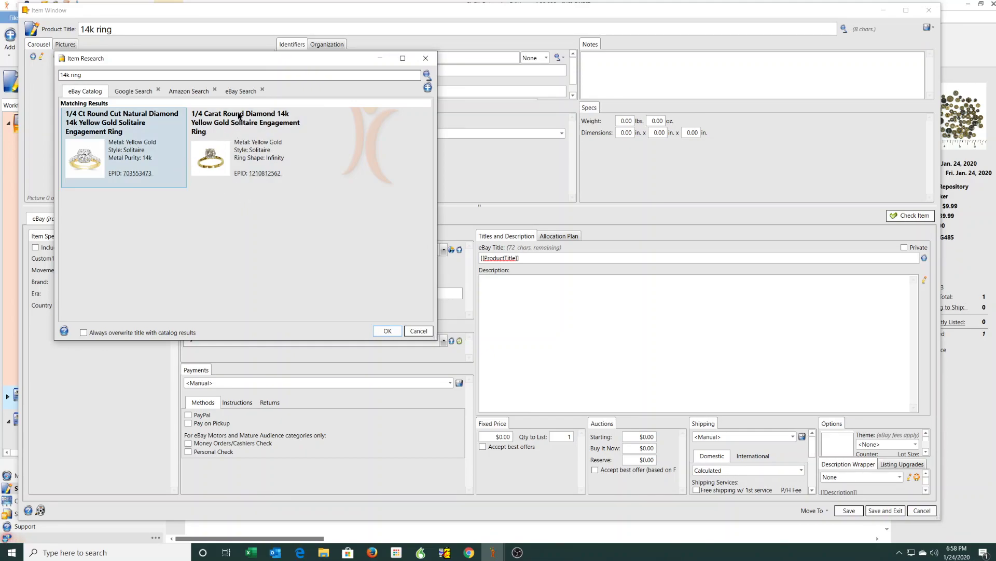
Step: Compare the diamond solitaire engagement ring matches in the eBay catalog results
{"action": "left_click", "coordinate": [220, 121]}
{"action": "left_click", "coordinate": [111, 136]}
{"action": "left_click", "coordinate": [202, 131]}
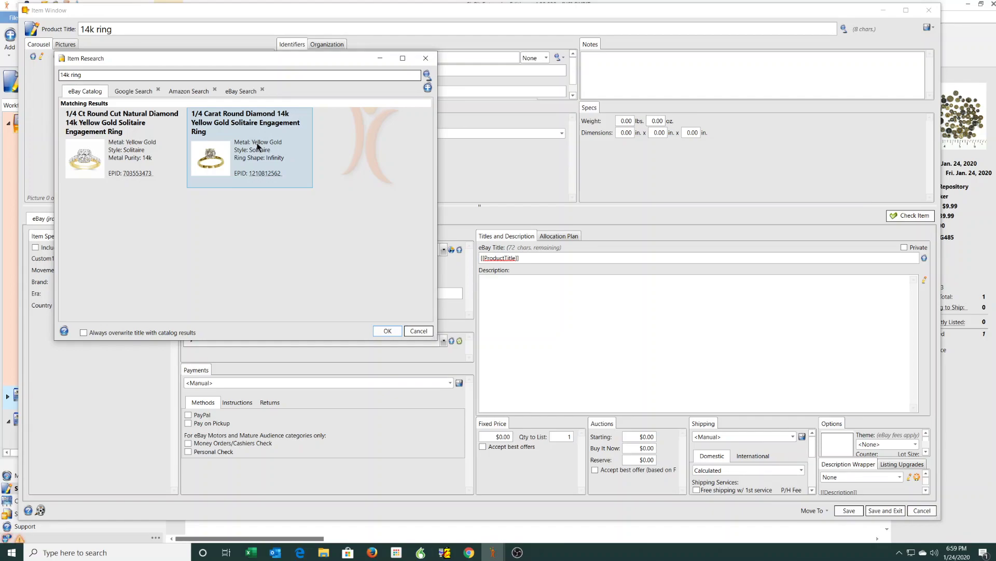
{"action": "left_click", "coordinate": [89, 153]}
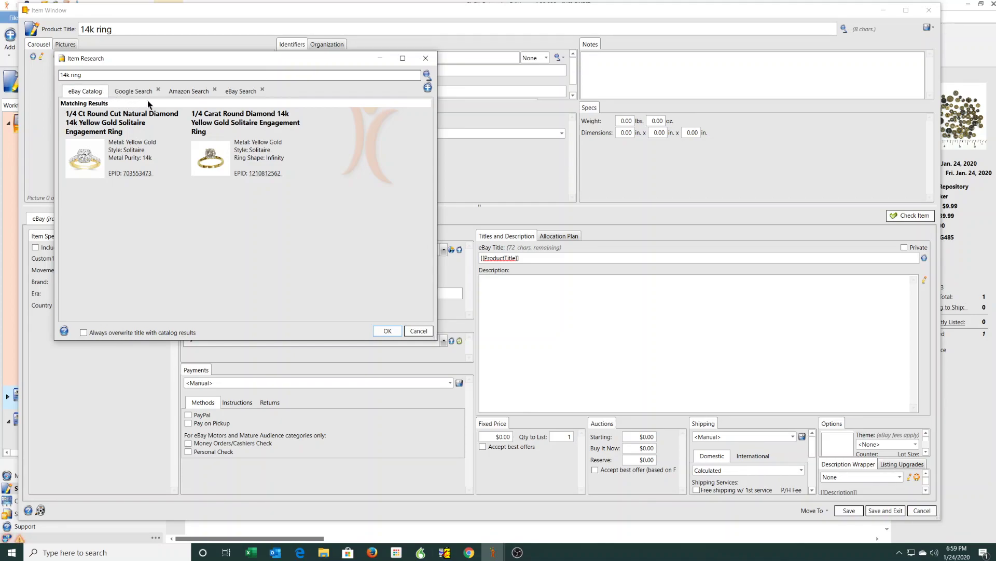
Step: Examine the eBay search results for "14k ring", comparing titles, prices and selling formats of similar rings
{"action": "left_click", "coordinate": [247, 92]}
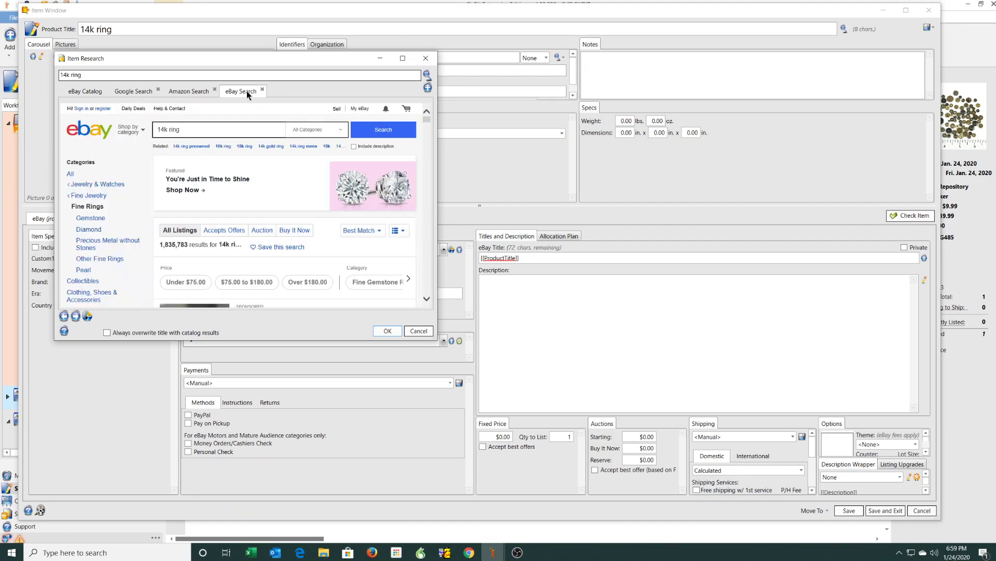
{"action": "scroll", "coordinate": [306, 232], "scroll_direction": "down", "scroll_amount": 3}
{"action": "scroll", "coordinate": [307, 235], "scroll_direction": "down", "scroll_amount": 12}
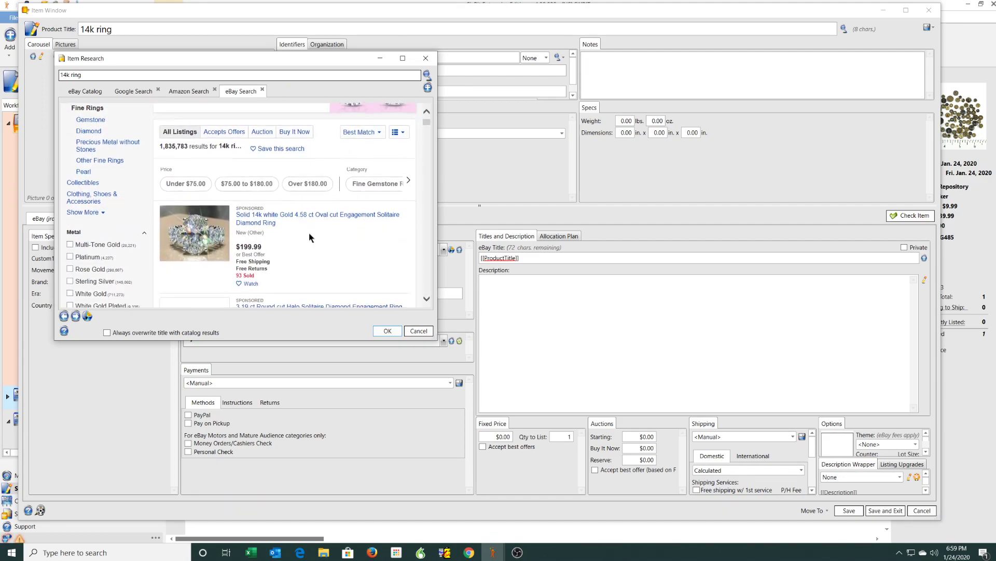
{"action": "scroll", "coordinate": [310, 236], "scroll_direction": "down", "scroll_amount": 10}
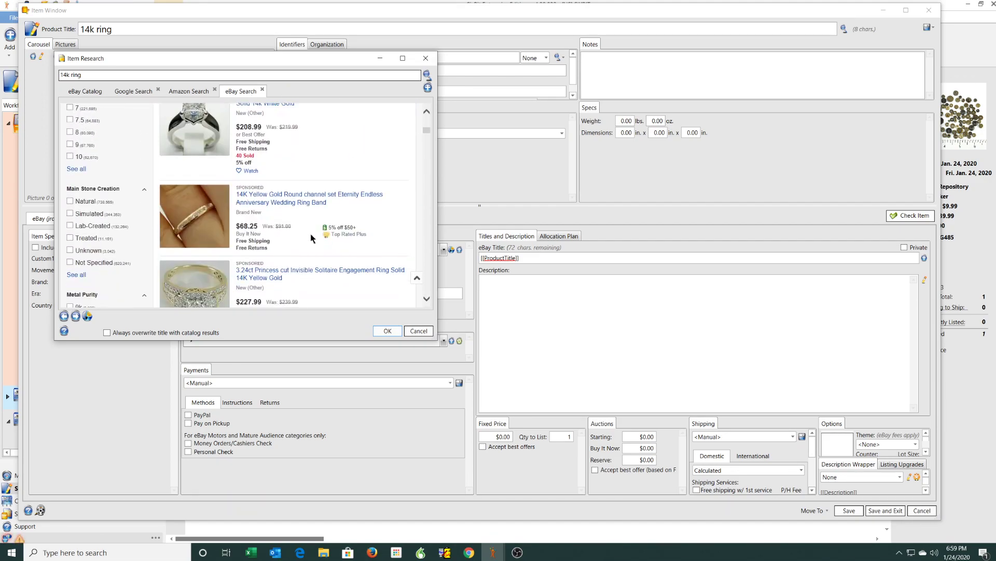
{"action": "scroll", "coordinate": [311, 232], "scroll_direction": "down", "scroll_amount": 10}
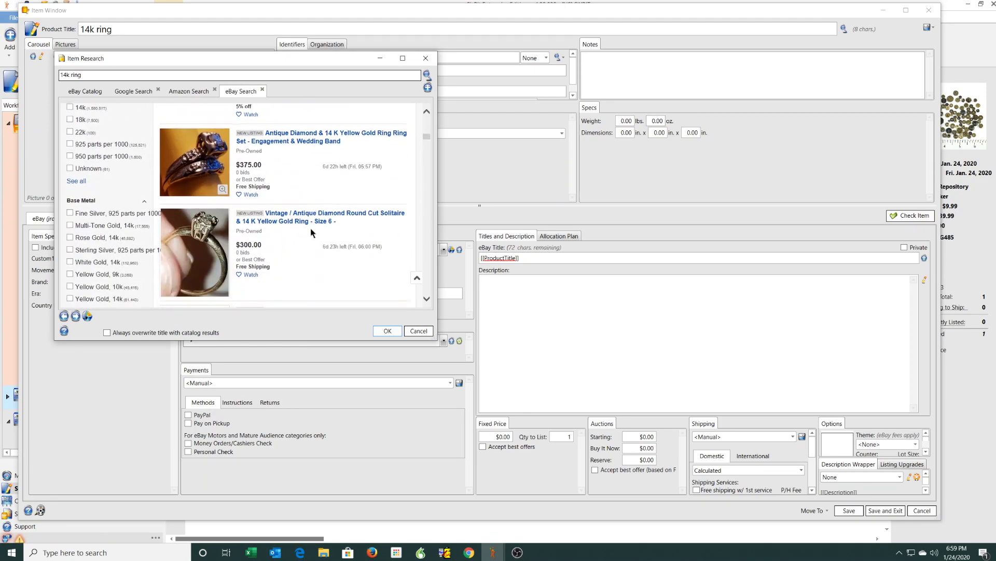
{"action": "scroll", "coordinate": [309, 230], "scroll_direction": "down", "scroll_amount": 10}
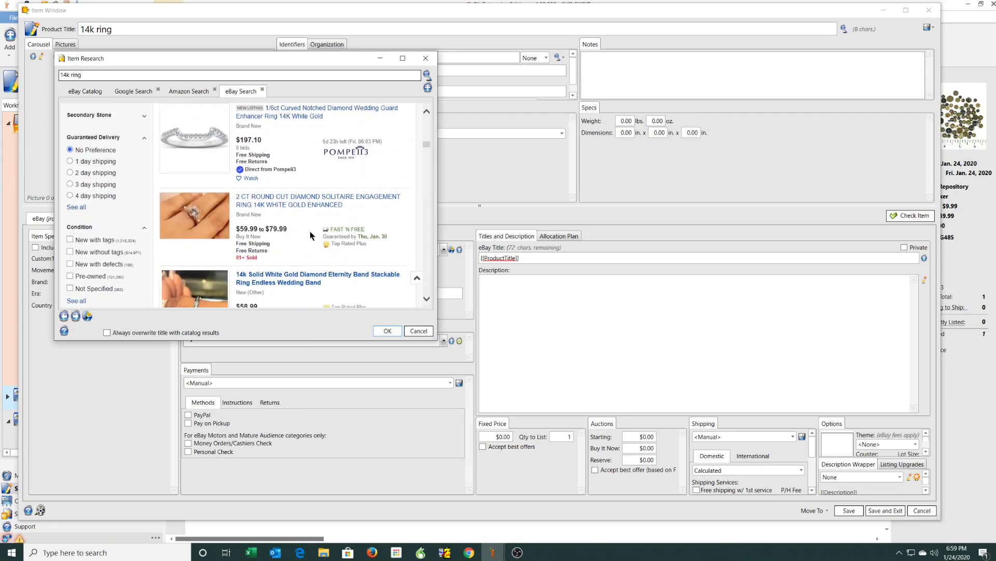
{"action": "scroll", "coordinate": [310, 235], "scroll_direction": "down", "scroll_amount": 5}
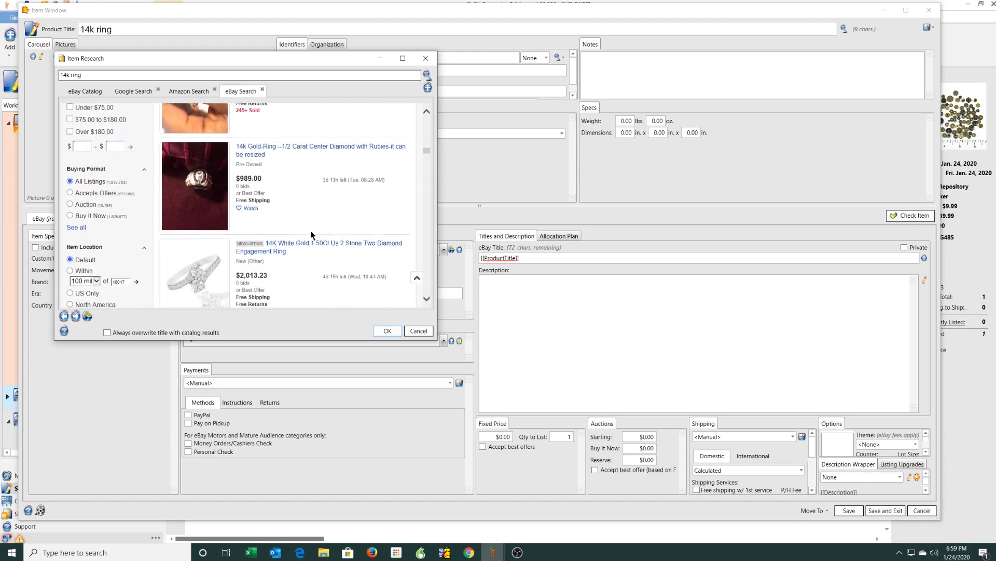
{"action": "scroll", "coordinate": [311, 235], "scroll_direction": "down", "scroll_amount": 10}
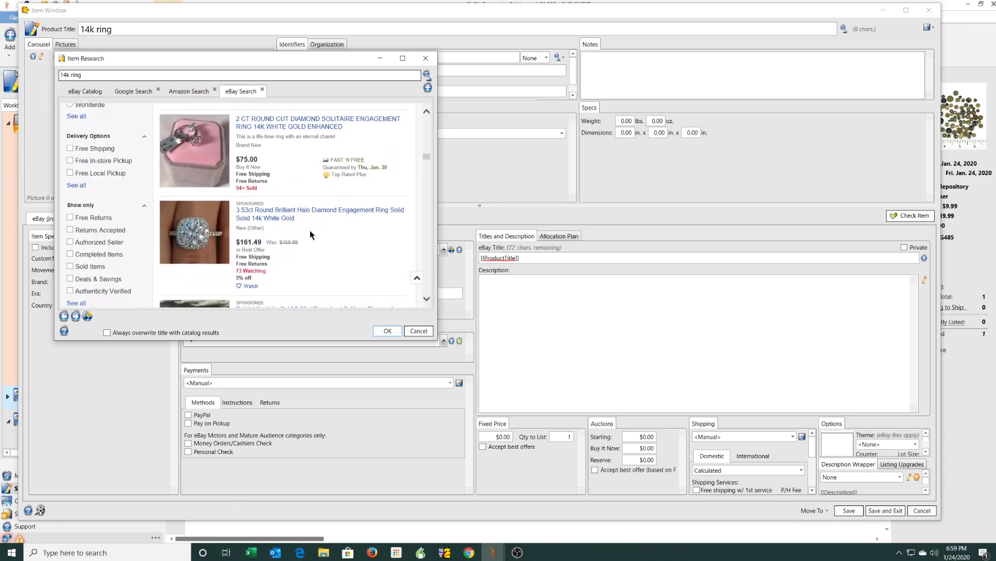
{"action": "scroll", "coordinate": [309, 235], "scroll_direction": "down", "scroll_amount": 8}
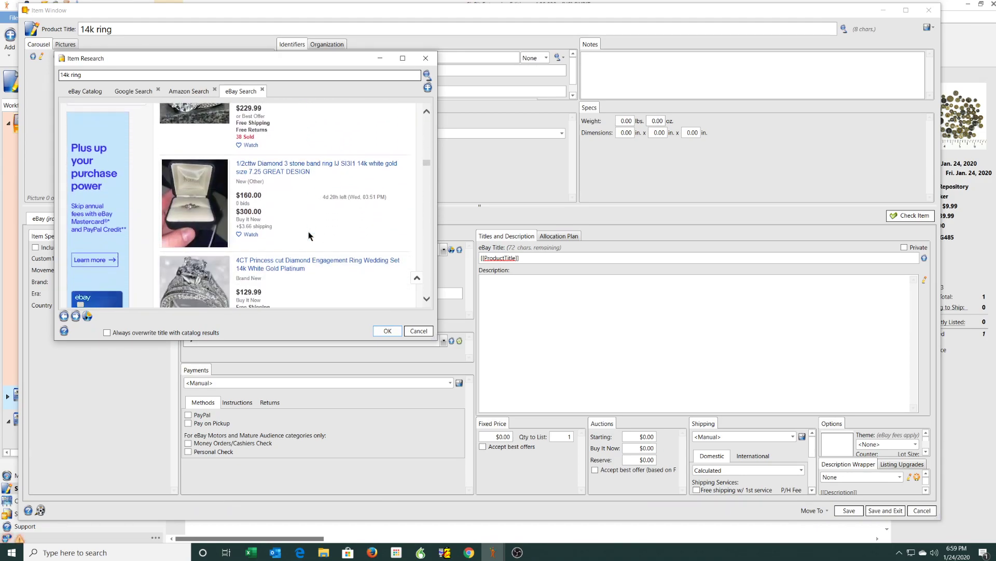
{"action": "scroll", "coordinate": [309, 230], "scroll_direction": "down", "scroll_amount": 1}
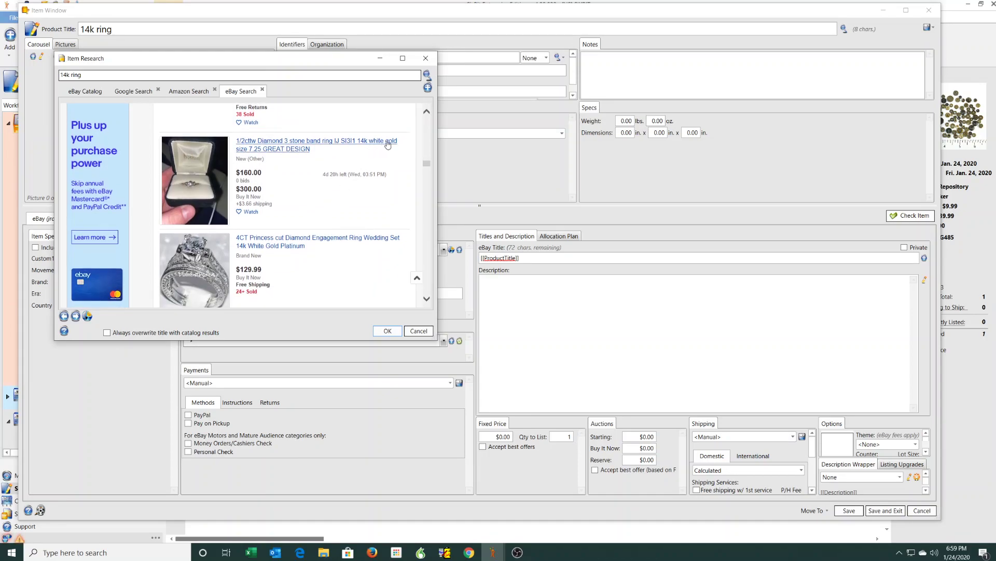
{"action": "scroll", "coordinate": [313, 207], "scroll_direction": "up", "scroll_amount": 4}
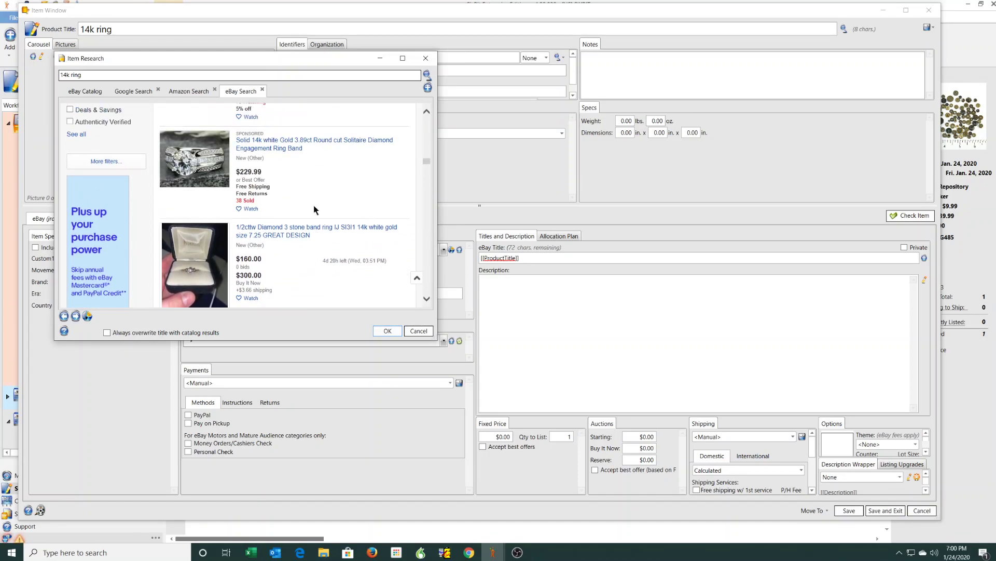
{"action": "scroll", "coordinate": [419, 275], "scroll_direction": "up", "scroll_amount": 10}
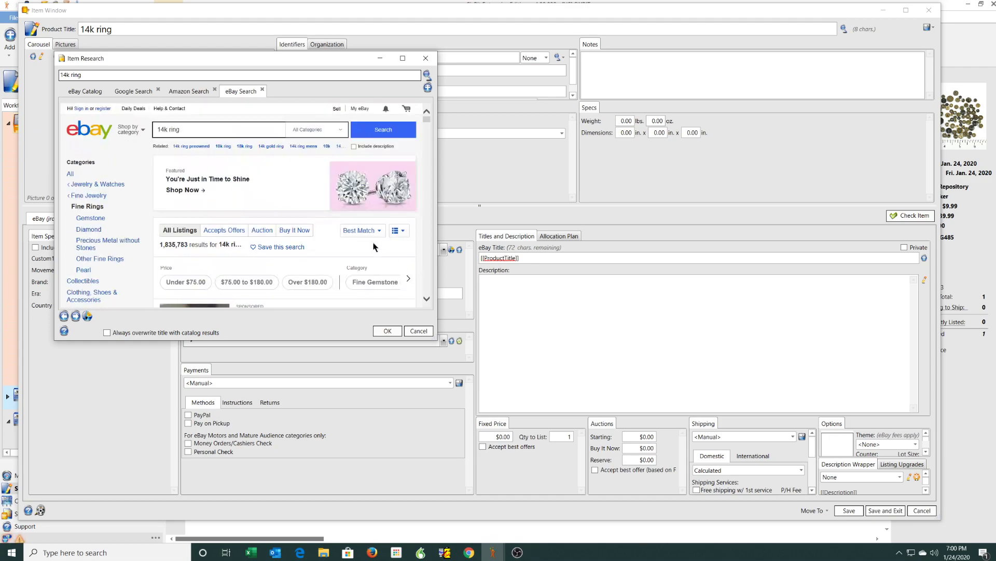
Step: Look through the Amazon page in the item research for the 14k ring
{"action": "left_click", "coordinate": [183, 93]}
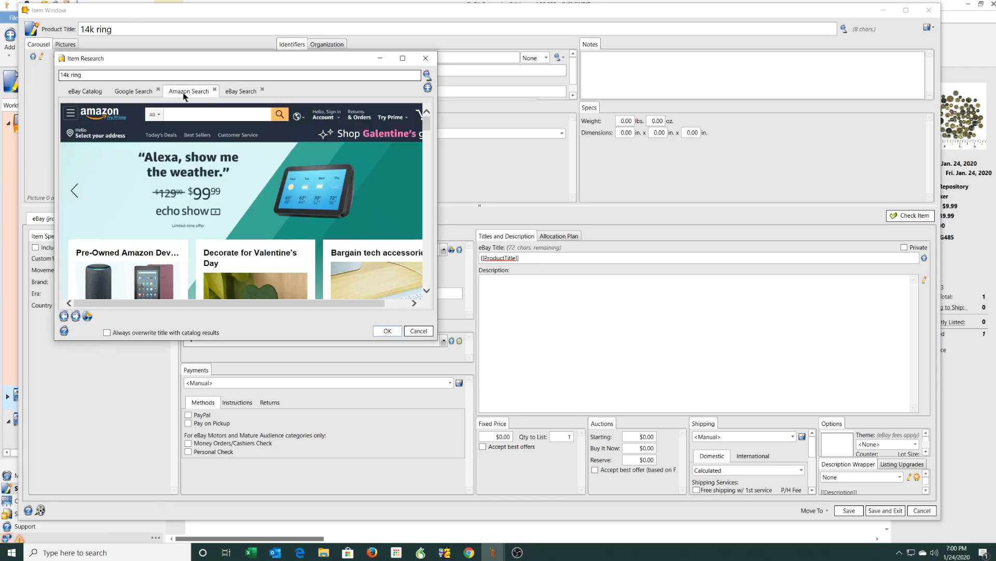
{"action": "scroll", "coordinate": [244, 181], "scroll_direction": "down", "scroll_amount": 4}
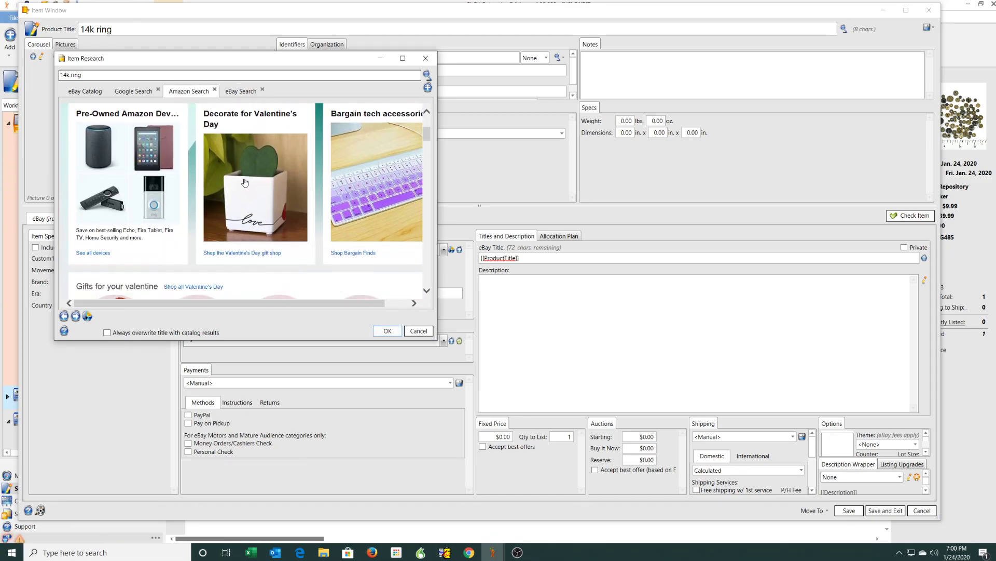
{"action": "scroll", "coordinate": [245, 181], "scroll_direction": "down", "scroll_amount": 6}
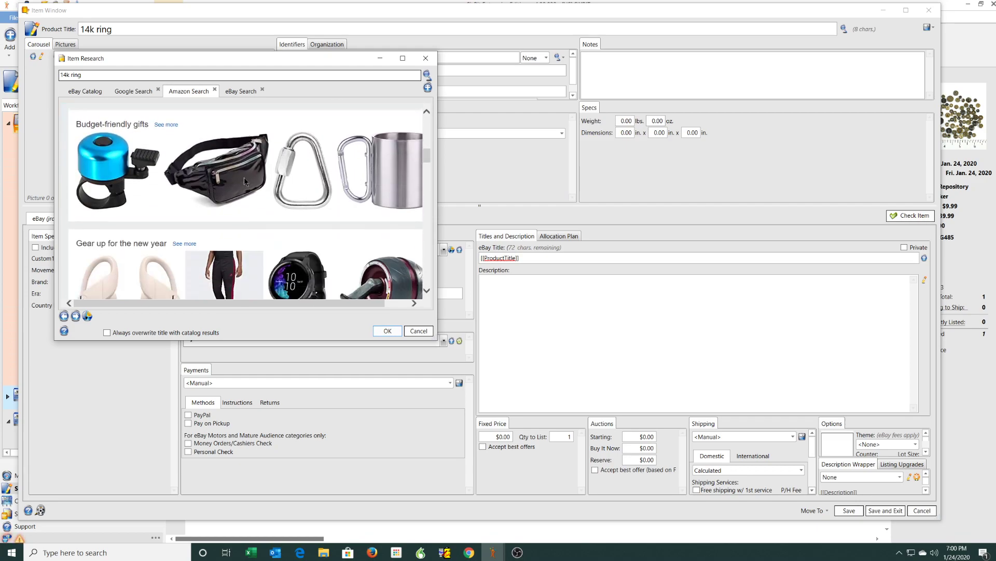
{"action": "scroll", "coordinate": [244, 177], "scroll_direction": "down", "scroll_amount": 4}
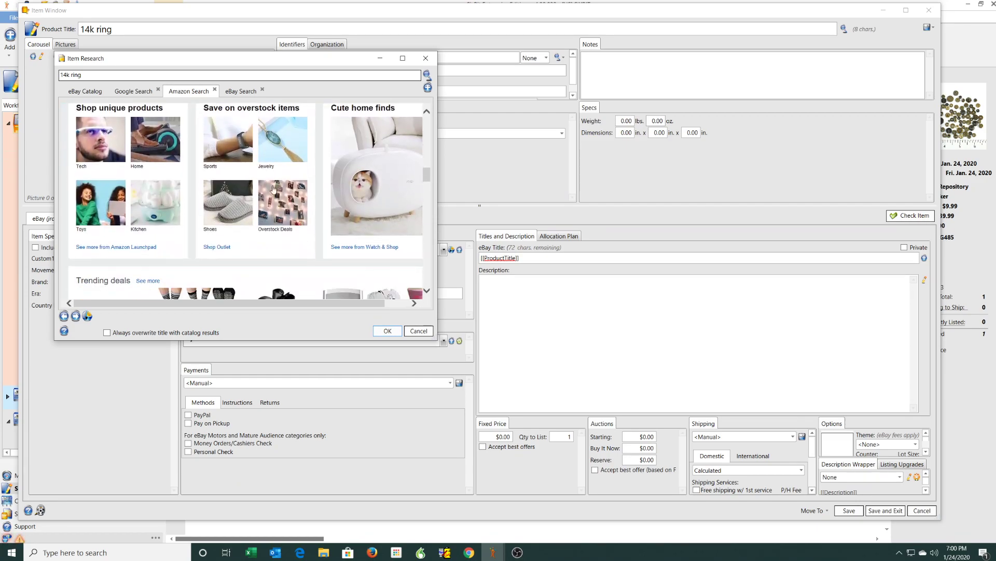
{"action": "left_click_drag", "start_coordinate": [428, 178], "coordinate": [427, 118]}
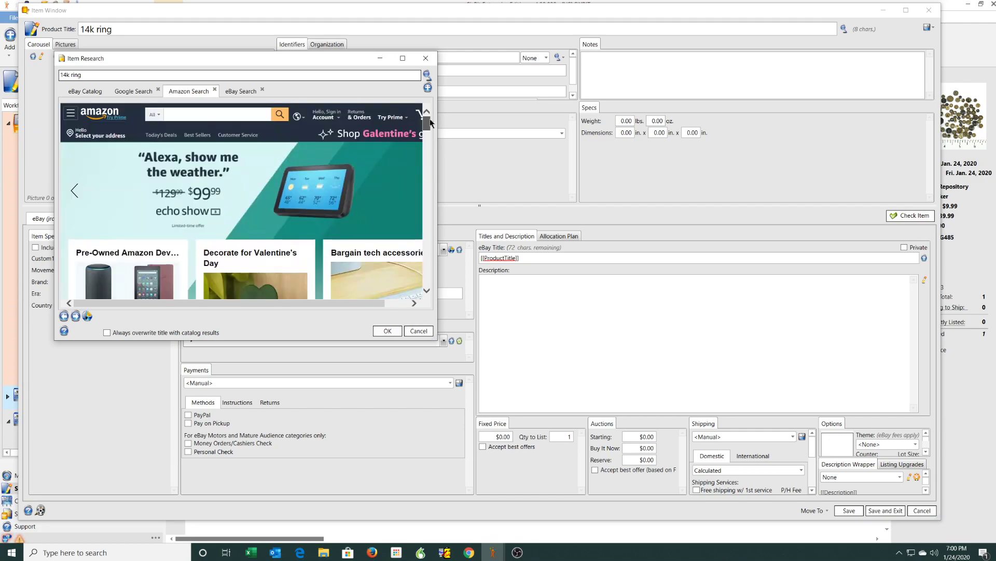
Step: Review the Google search results for "14k ring" in the item research
{"action": "left_click", "coordinate": [129, 92]}
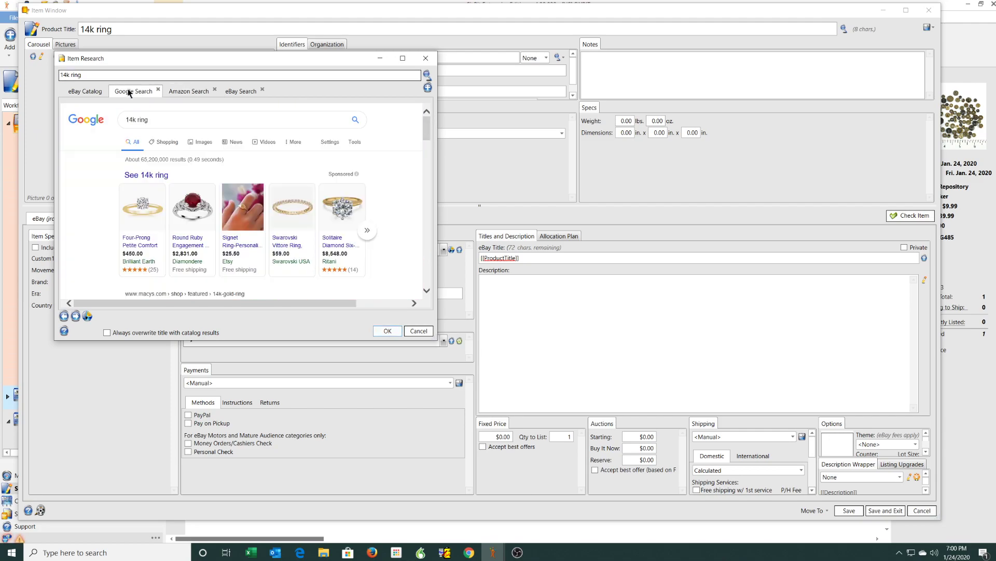
{"action": "scroll", "coordinate": [284, 200], "scroll_direction": "down", "scroll_amount": 3}
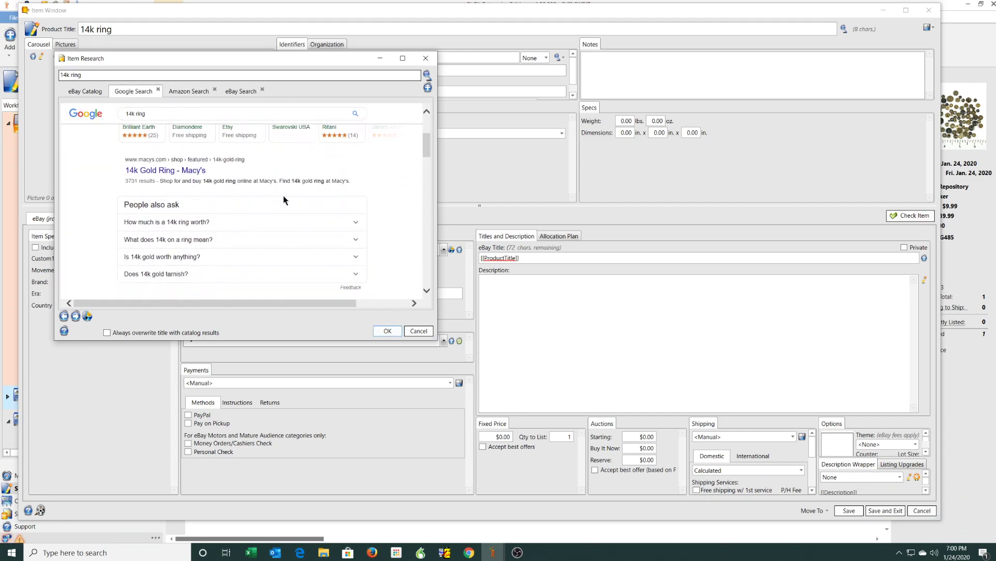
{"action": "scroll", "coordinate": [283, 199], "scroll_direction": "up", "scroll_amount": 3}
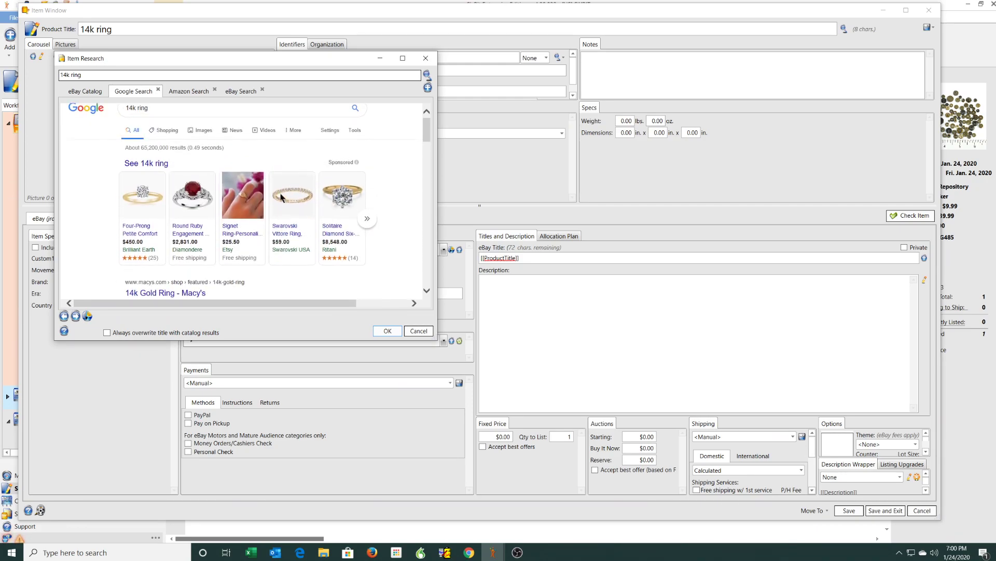
Step: Compare the Google, eBay catalog and eBay search pages for the 14k ring, and close the item research without applying anything
{"action": "scroll", "coordinate": [281, 198], "scroll_direction": "up", "scroll_amount": 1}
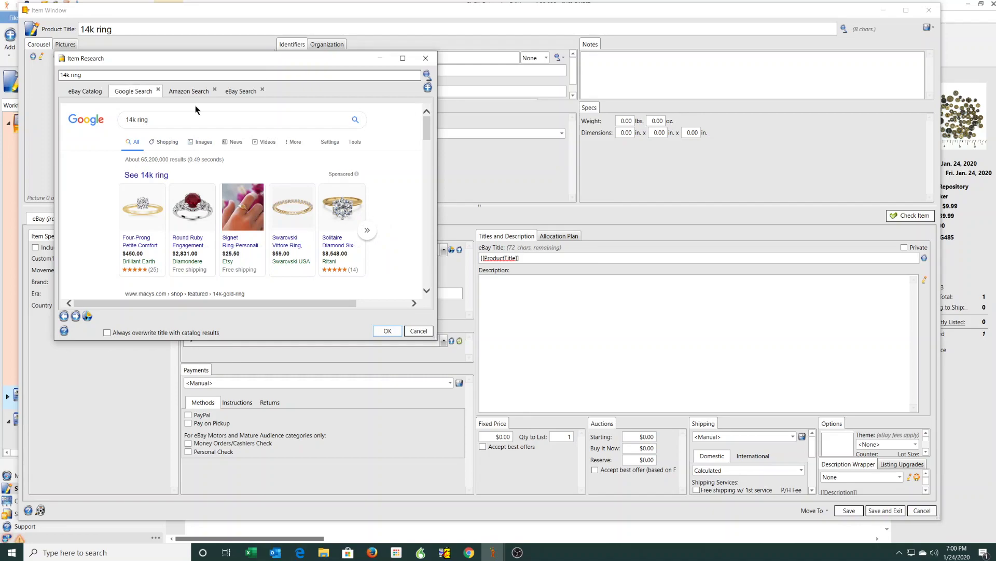
{"action": "left_click", "coordinate": [80, 95]}
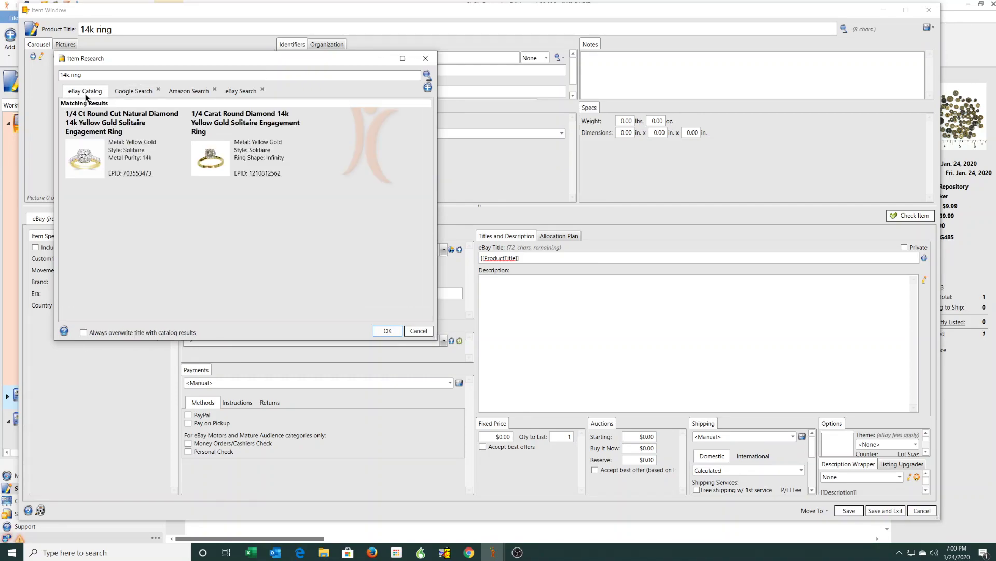
{"action": "left_click", "coordinate": [228, 91]}
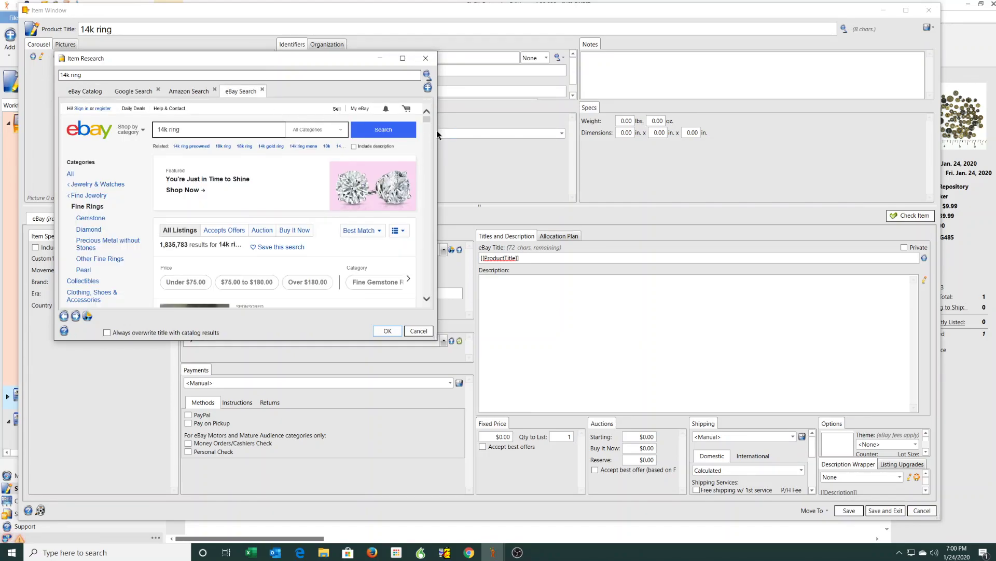
{"action": "left_click_drag", "start_coordinate": [439, 129], "coordinate": [497, 133]}
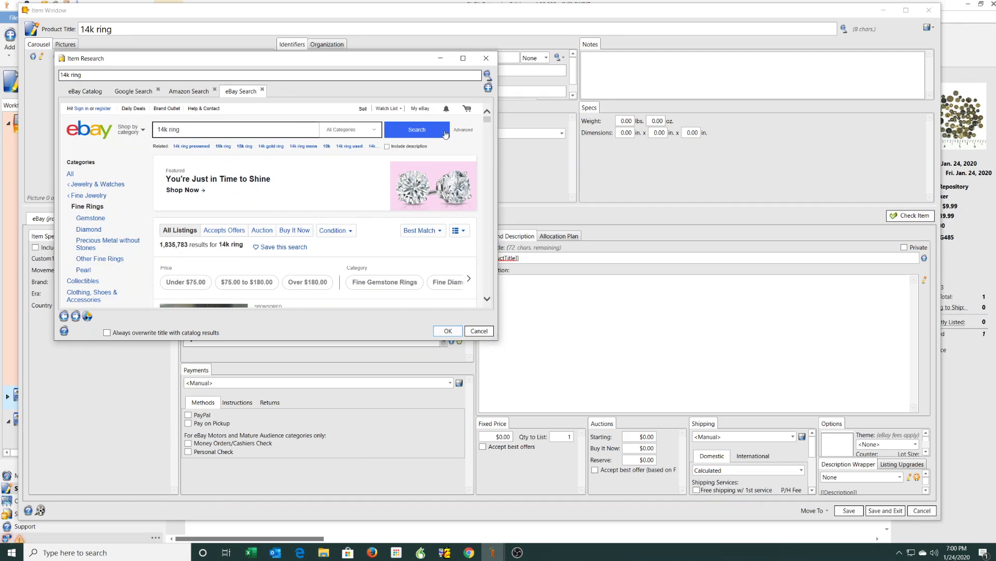
{"action": "mouse_move", "coordinate": [402, 235]}
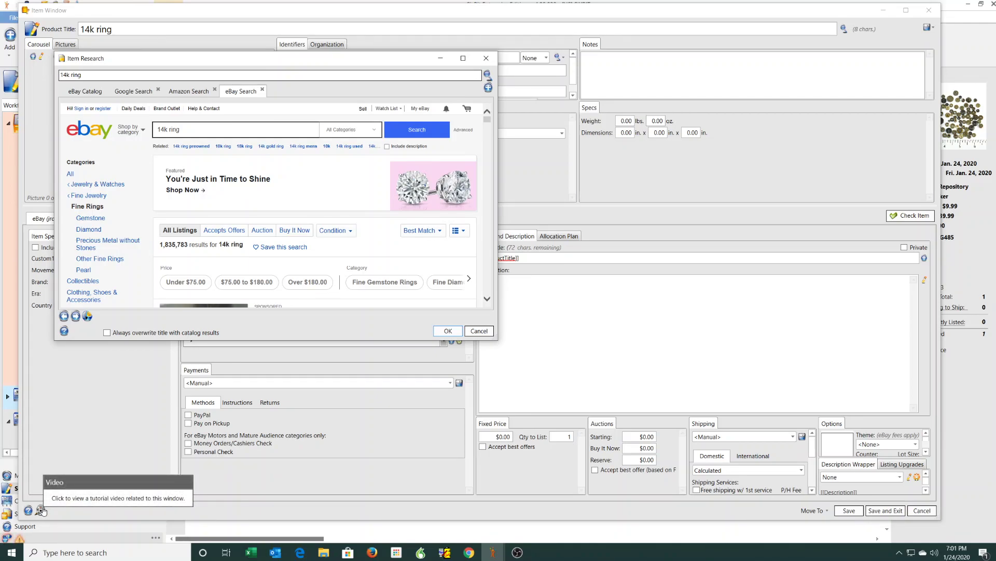
{"action": "left_click", "coordinate": [477, 332]}
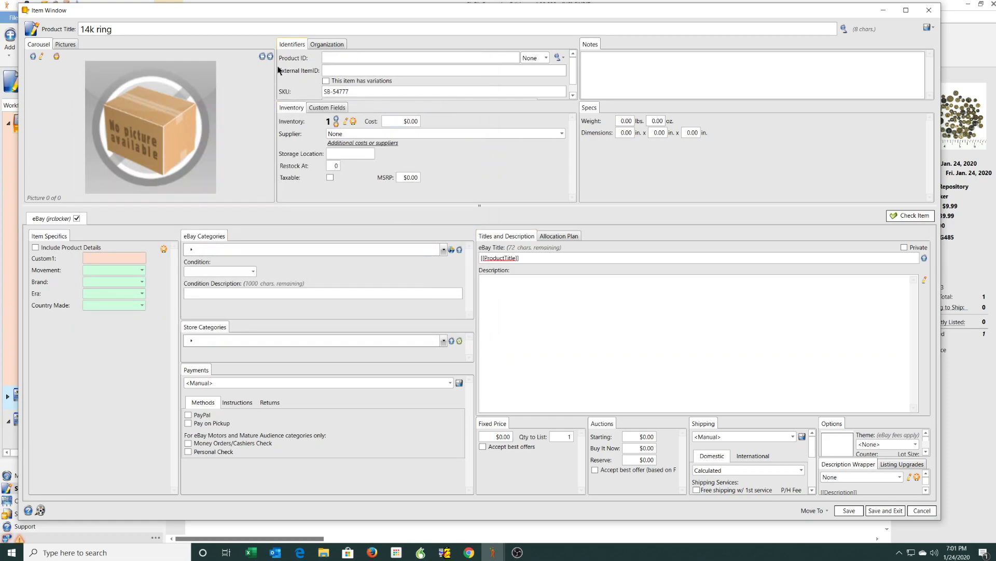
Step: Choose Jewelry & Watches as the top-level eBay category for the 14k ring
{"action": "left_click", "coordinate": [189, 249]}
{"action": "left_click", "coordinate": [191, 249]}
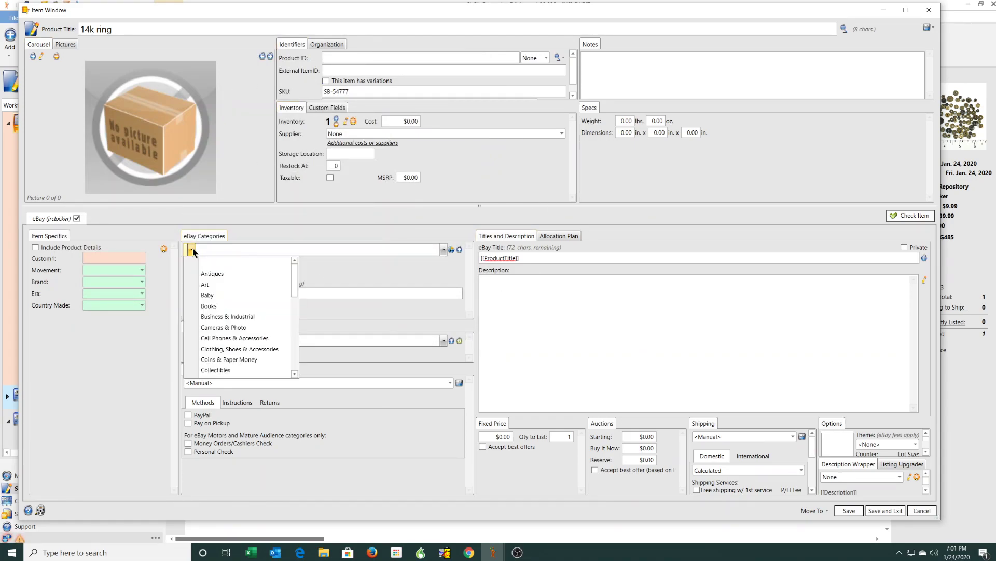
{"action": "scroll", "coordinate": [245, 364], "scroll_direction": "down", "scroll_amount": 8}
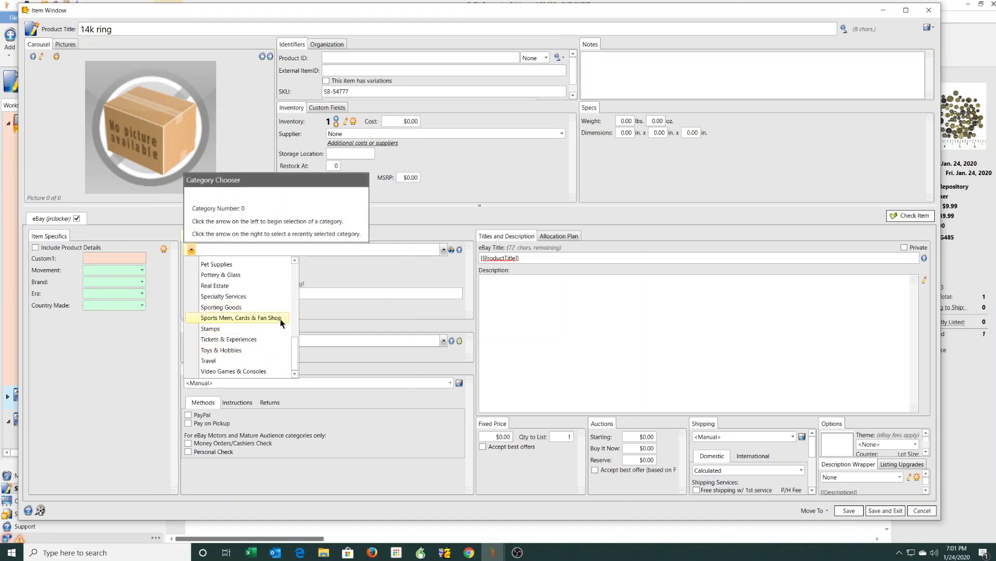
{"action": "left_click", "coordinate": [294, 261]}
{"action": "left_click", "coordinate": [295, 261]}
{"action": "left_click", "coordinate": [294, 261]}
{"action": "left_click", "coordinate": [227, 275]}
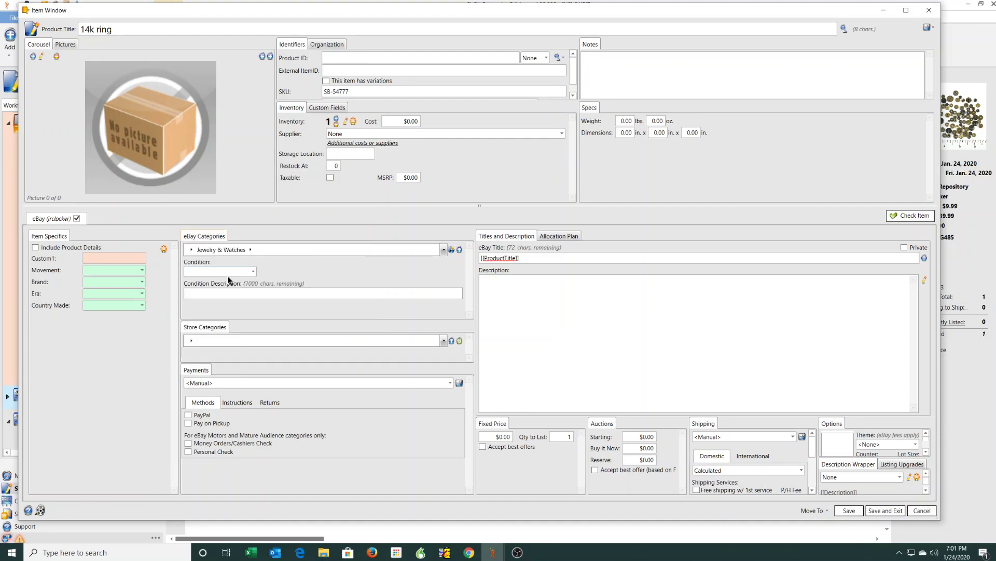
Step: Narrow the eBay category to Engagement & Wedding, Engagement Rings, Diamond
{"action": "left_click", "coordinate": [251, 251]}
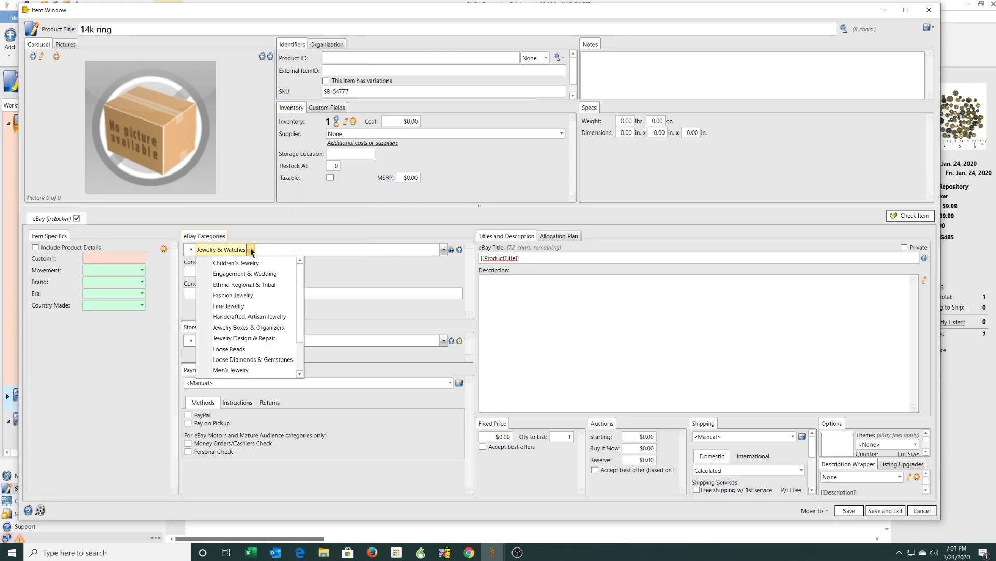
{"action": "left_click", "coordinate": [254, 274]}
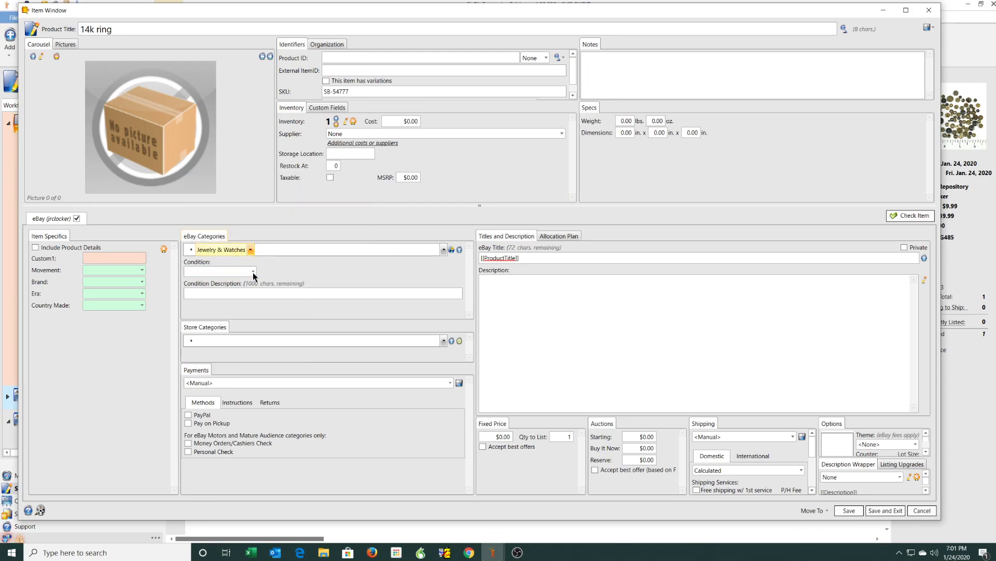
{"action": "left_click", "coordinate": [325, 250]}
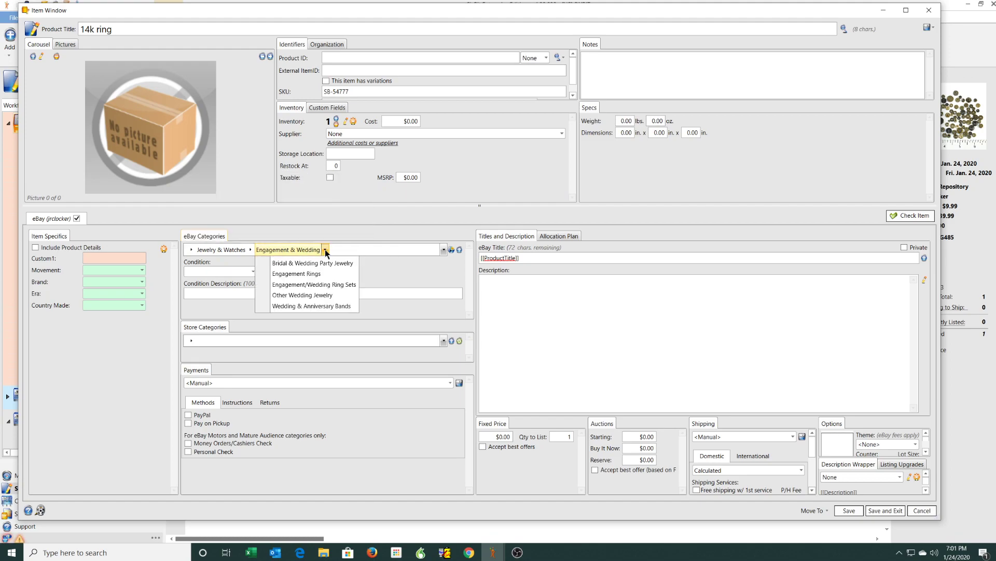
{"action": "left_click", "coordinate": [297, 273]}
{"action": "left_click", "coordinate": [384, 251]}
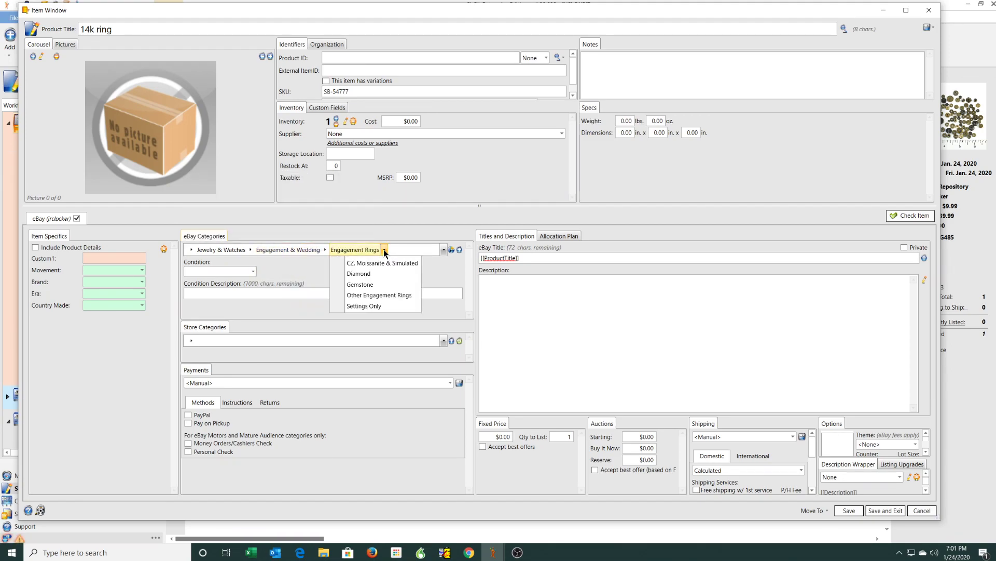
{"action": "left_click", "coordinate": [356, 272]}
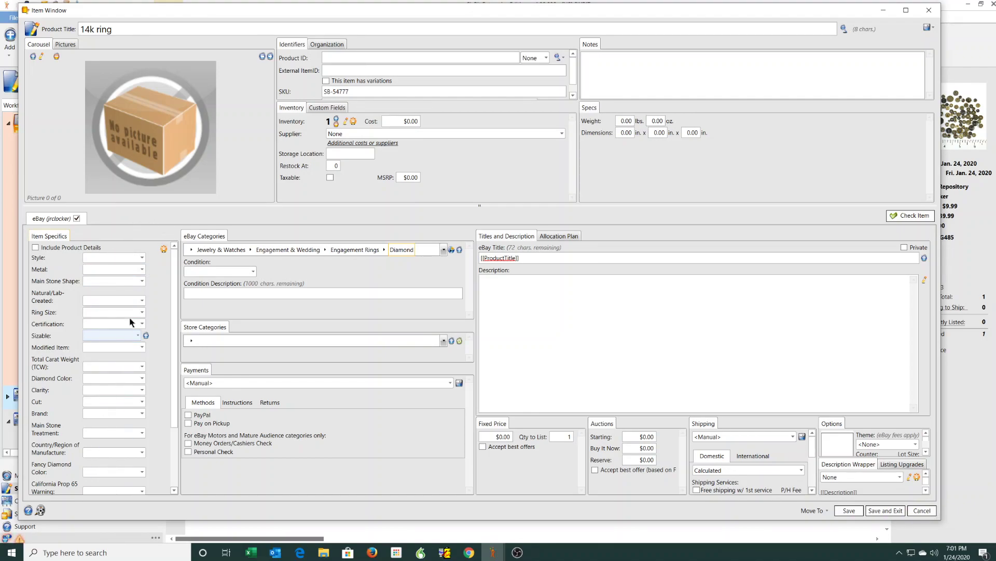
Step: Examine the full list of item specifics offered for the Diamond category
{"action": "left_click_drag", "start_coordinate": [175, 298], "coordinate": [174, 366]}
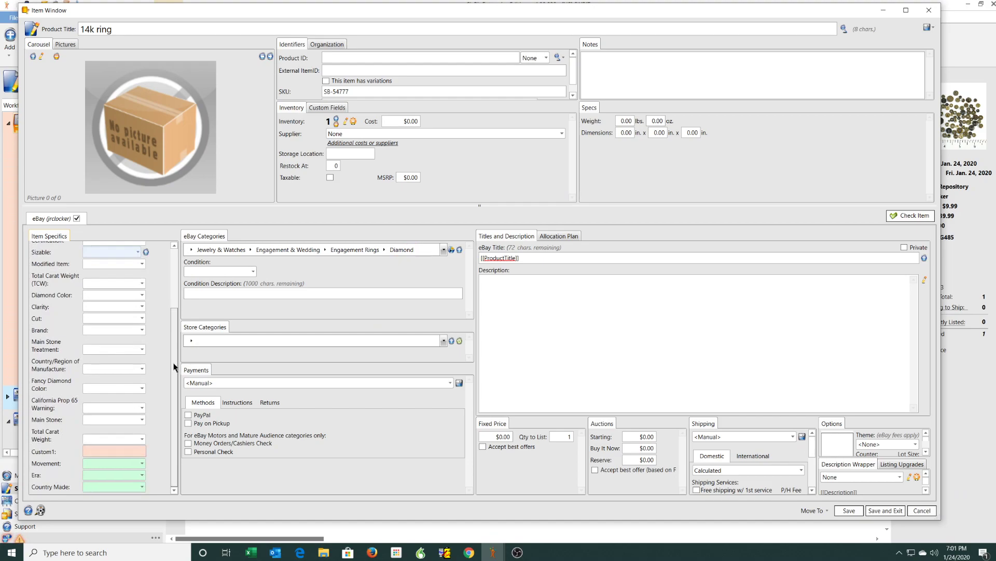
{"action": "left_click_drag", "start_coordinate": [176, 472], "coordinate": [189, 283]}
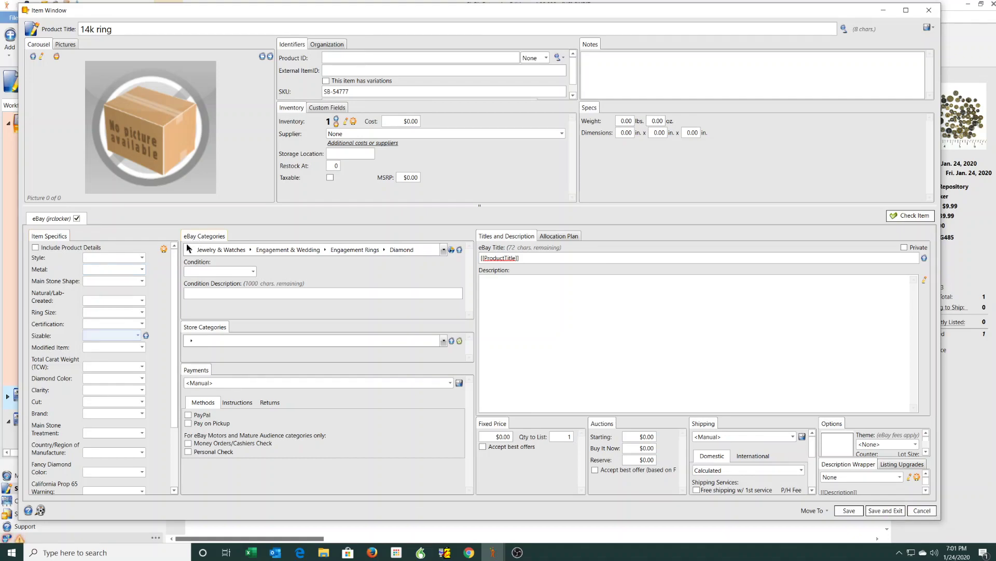
{"action": "left_click", "coordinate": [141, 301]}
{"action": "scroll", "coordinate": [121, 325], "scroll_direction": "down", "scroll_amount": 3}
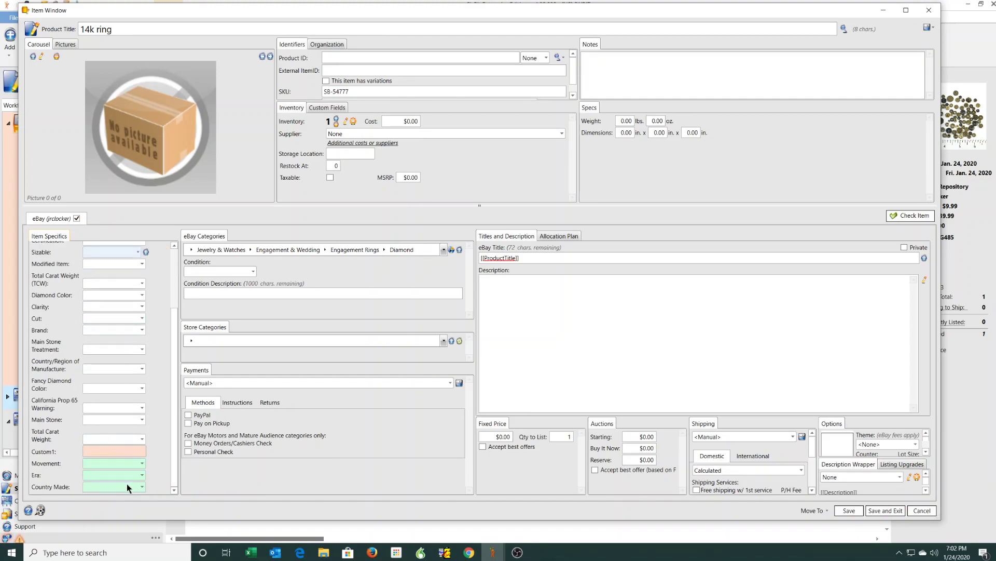
{"action": "scroll", "coordinate": [113, 447], "scroll_direction": "up", "scroll_amount": 3}
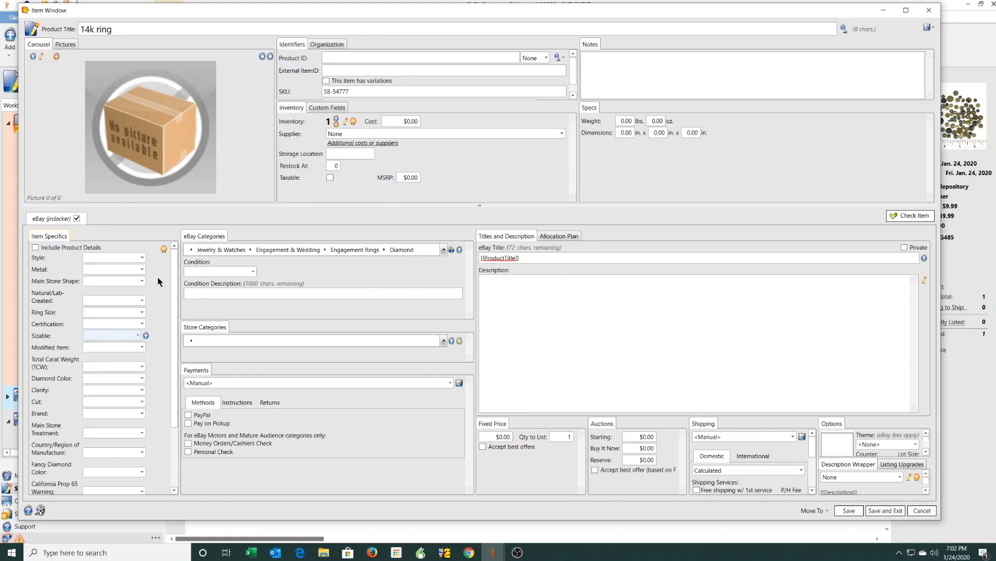
Step: Try POCKET WATCH CASES ALL SIZES as the store category, view its size subcategories, and close the item without saving
{"action": "left_click", "coordinate": [192, 340]}
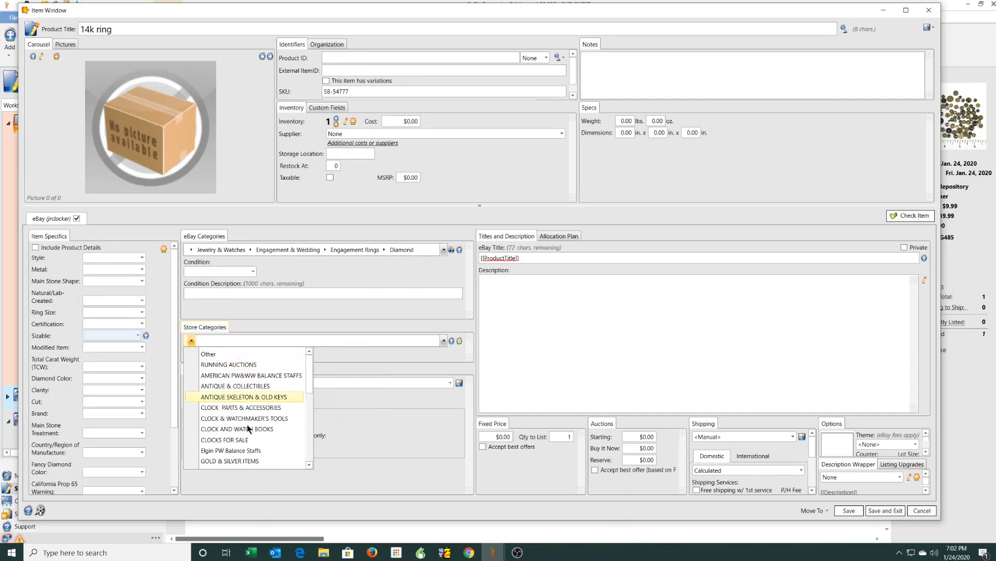
{"action": "left_click_drag", "start_coordinate": [308, 382], "coordinate": [317, 433]}
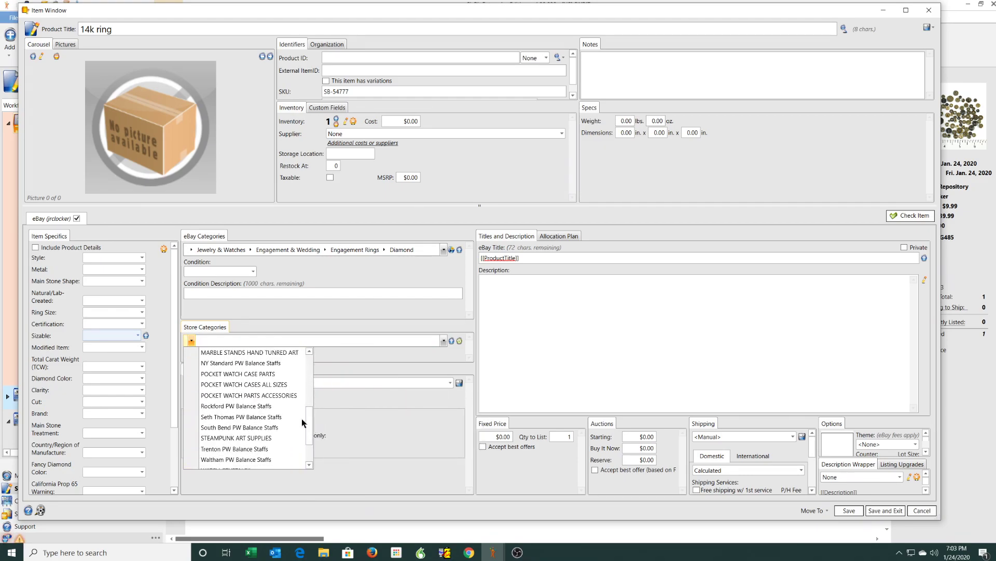
{"action": "left_click", "coordinate": [229, 384]}
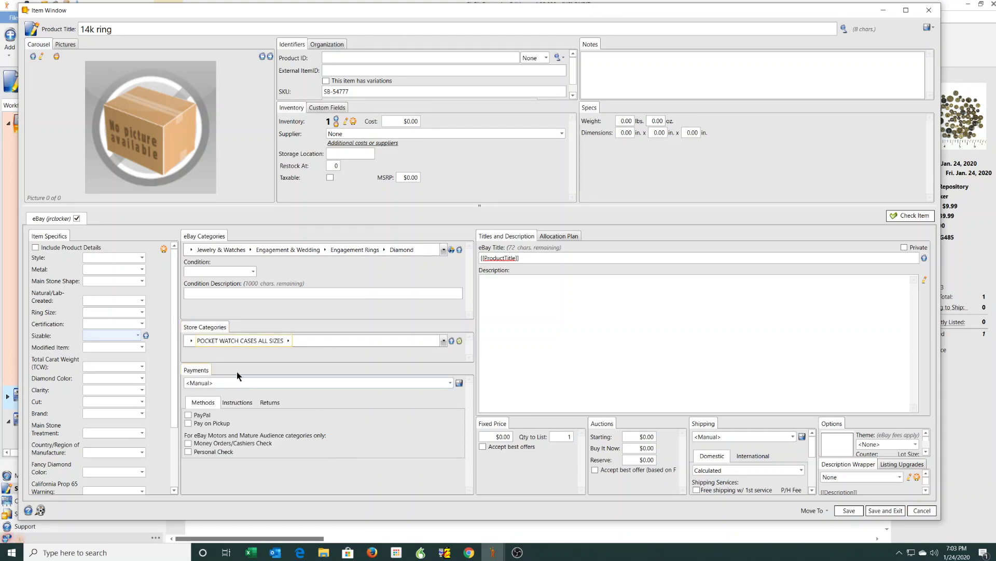
{"action": "left_click", "coordinate": [288, 341]}
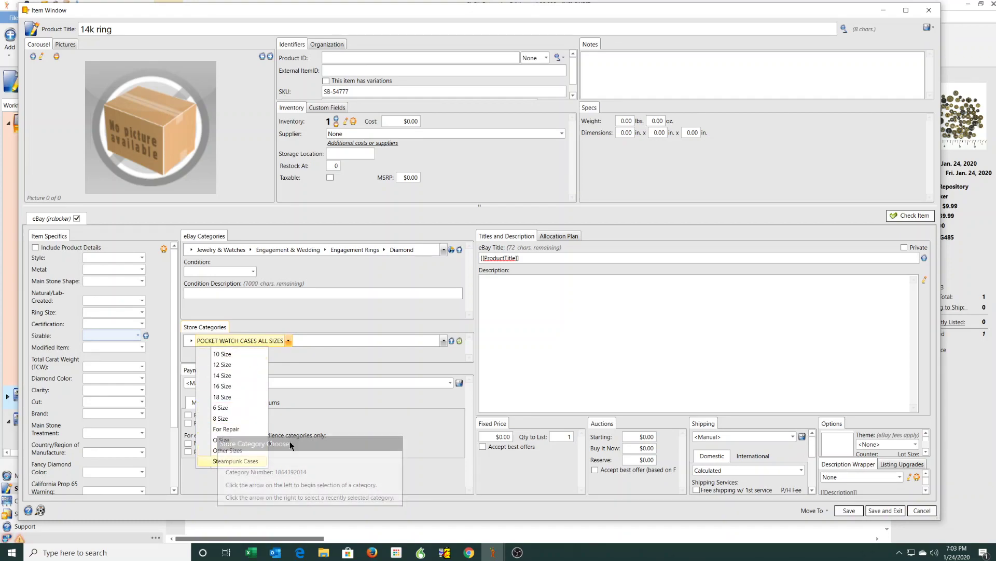
{"action": "left_click", "coordinate": [341, 317]}
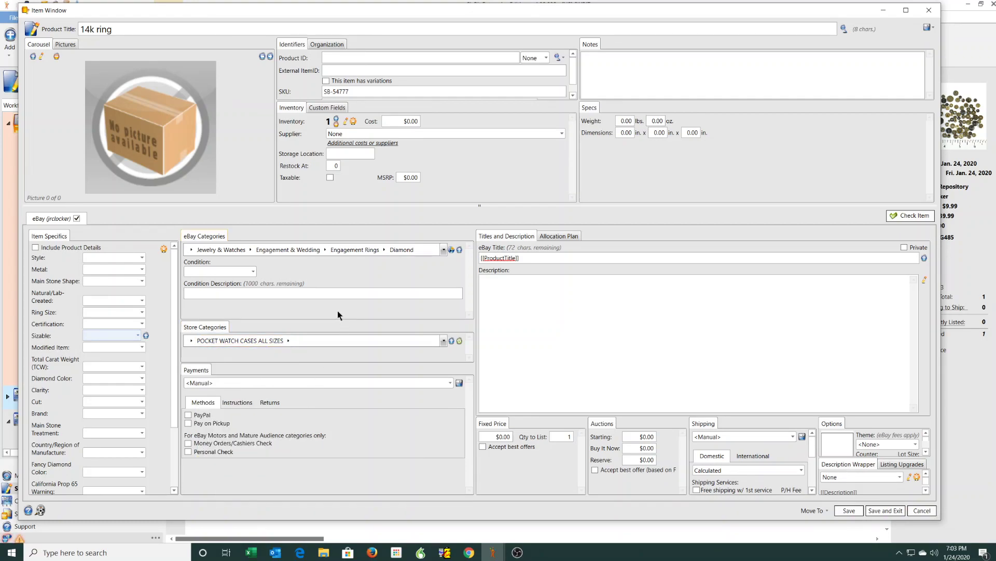
{"action": "left_click", "coordinate": [920, 511]}
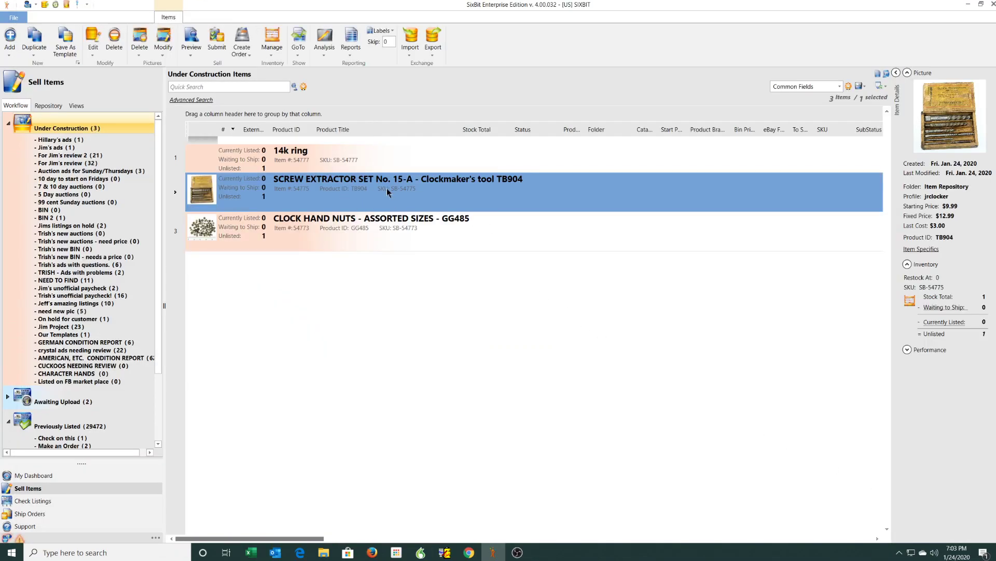
Step: Delete the 14k ring item from Under Construction
{"action": "left_click", "coordinate": [334, 158]}
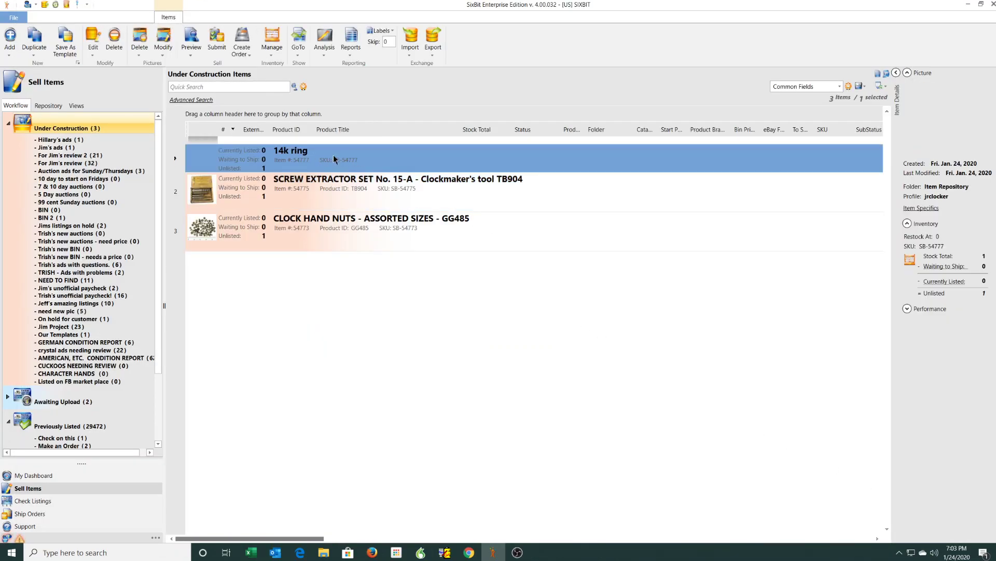
{"action": "right_click", "coordinate": [342, 156]}
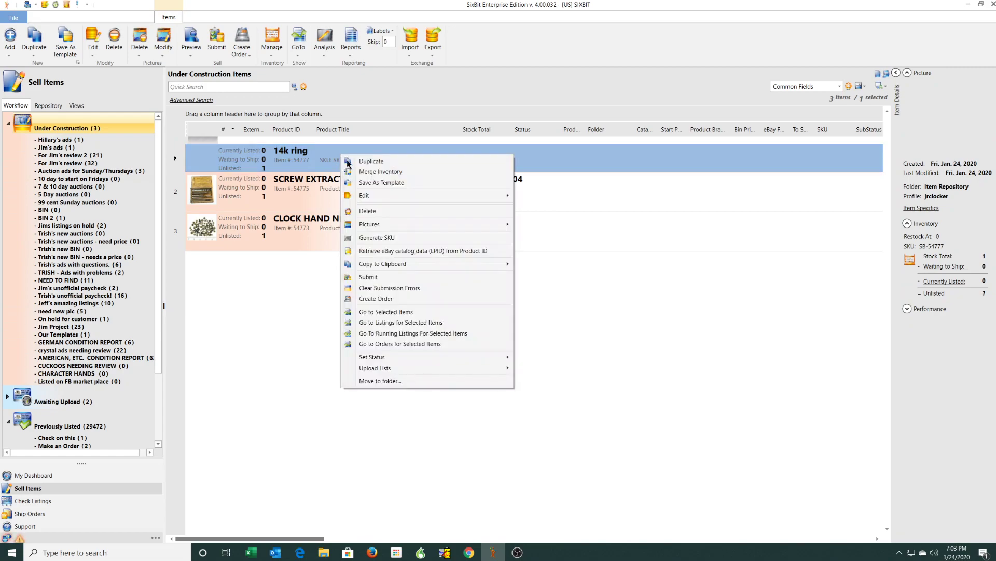
{"action": "left_click", "coordinate": [375, 215]}
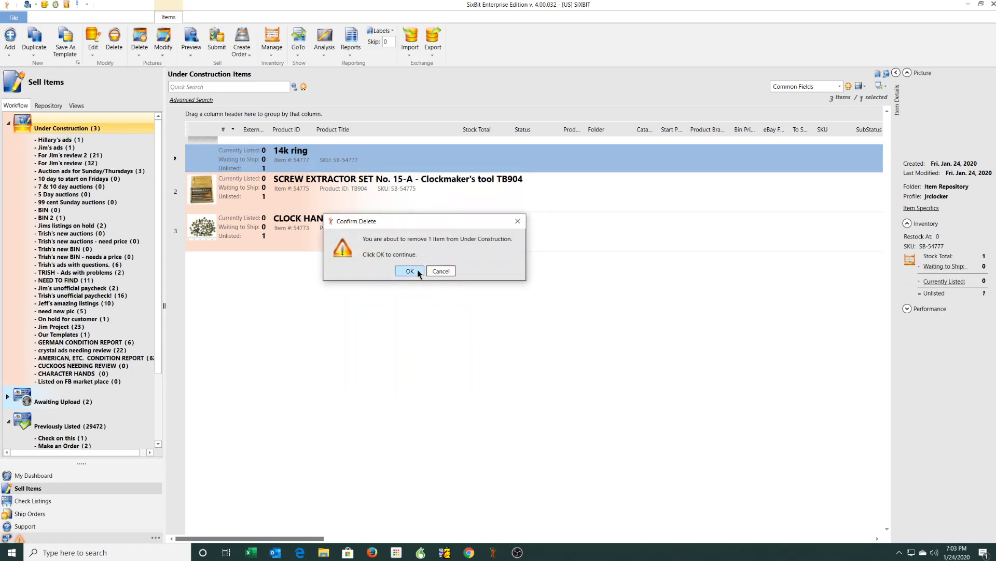
{"action": "left_click", "coordinate": [410, 271]}
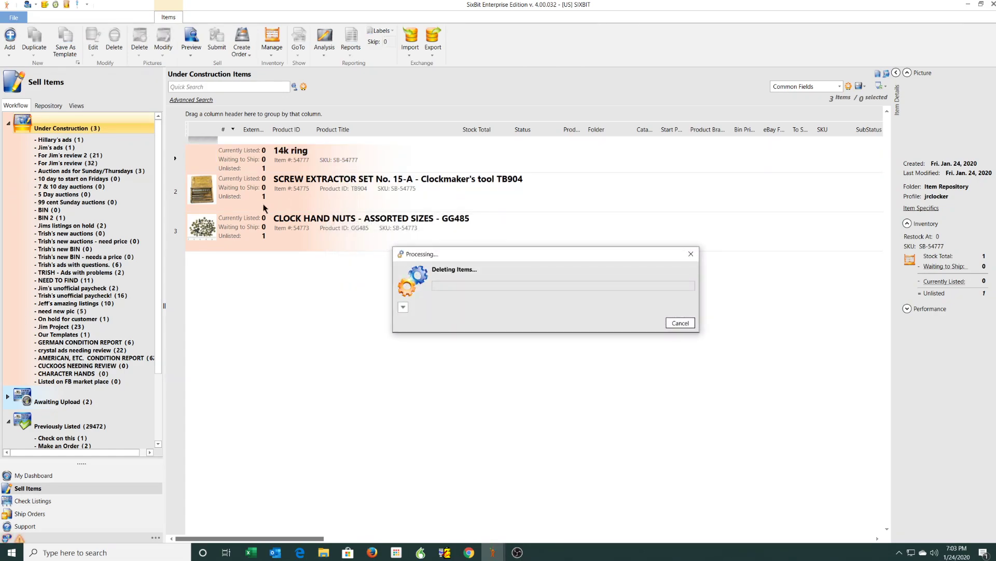
Step: Open the CLOCK HAND NUTS - ASSORTED SIZES - GG485 item and bring up its picture in the image editor
{"action": "left_click", "coordinate": [351, 211]}
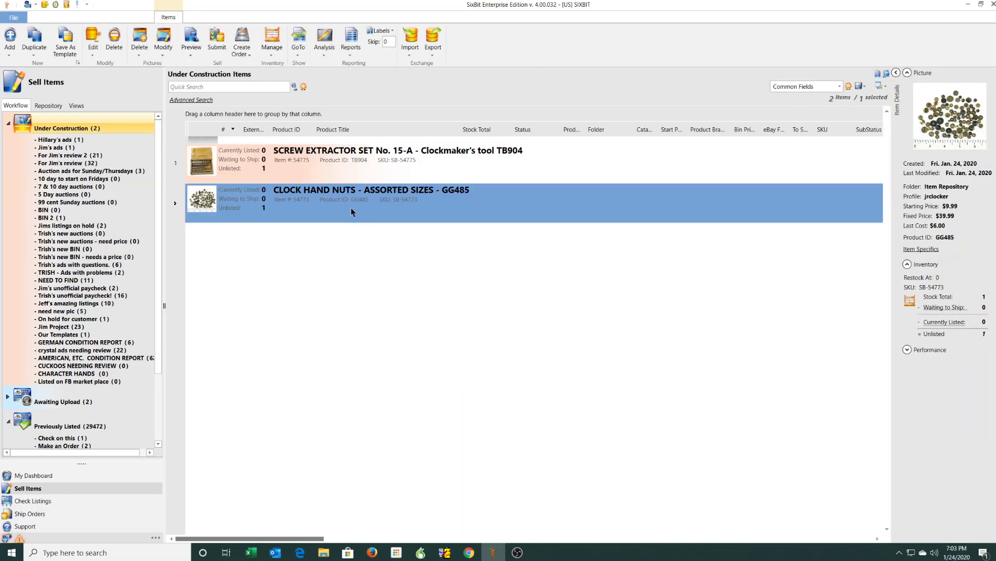
{"action": "left_click", "coordinate": [378, 158]}
{"action": "mouse_move", "coordinate": [970, 111]}
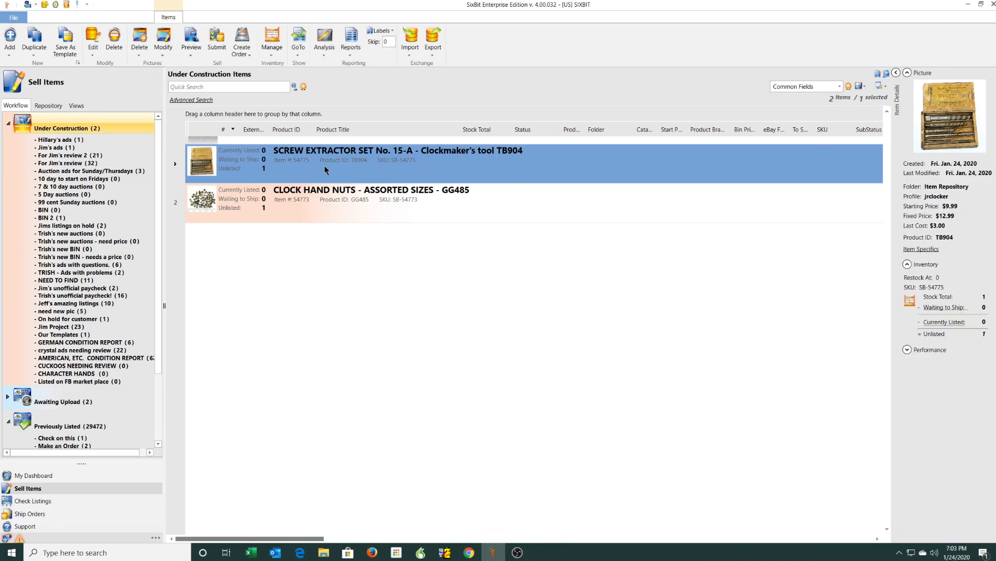
{"action": "left_click_drag", "start_coordinate": [291, 166], "coordinate": [139, 172]}
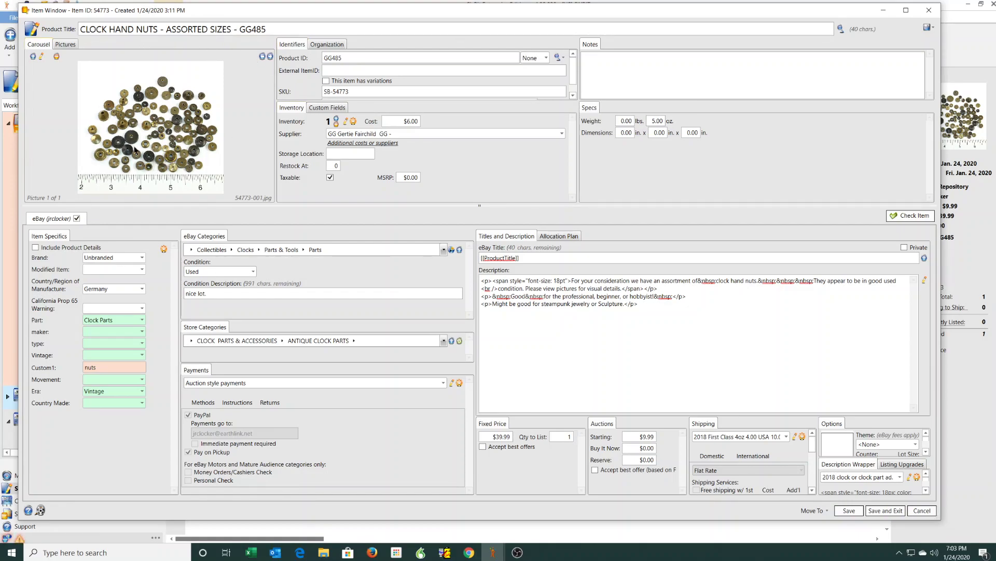
{"action": "double_click", "coordinate": [186, 131]}
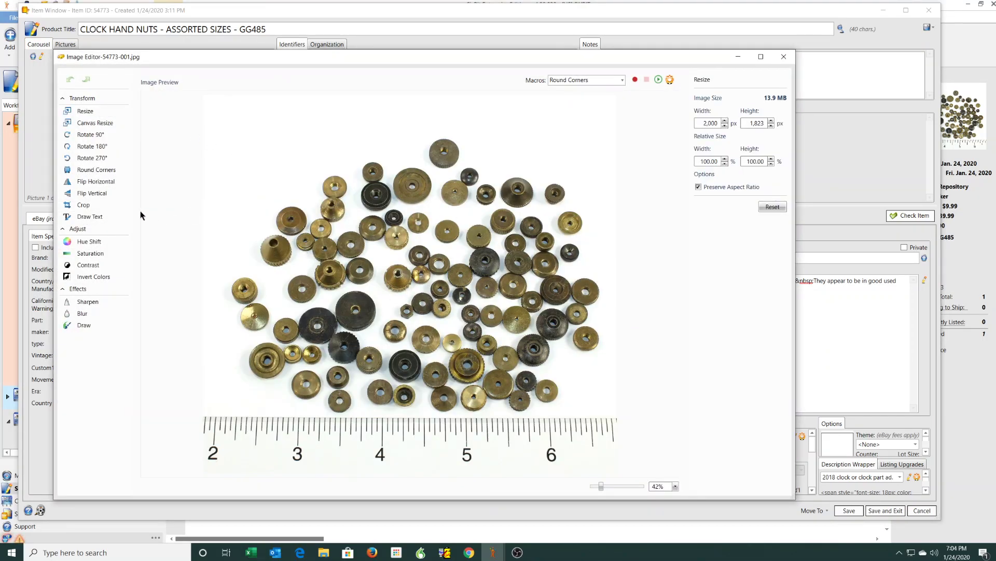
Step: Nudge the picture's brightness slightly, and crop the picture to about 1,820 by 1,637 px around the clock nuts and ruler
{"action": "left_click", "coordinate": [86, 264]}
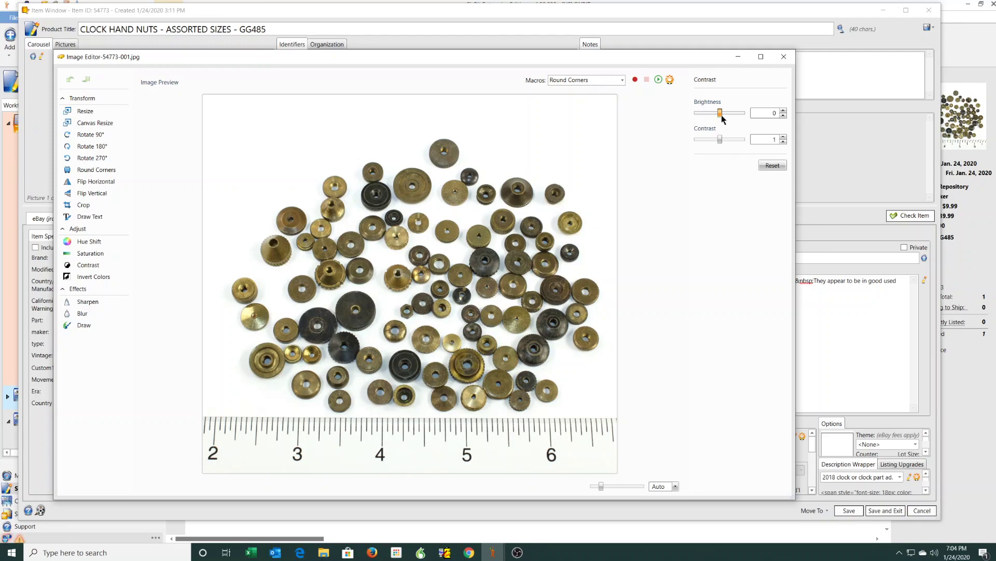
{"action": "left_click_drag", "start_coordinate": [722, 116], "coordinate": [724, 114]}
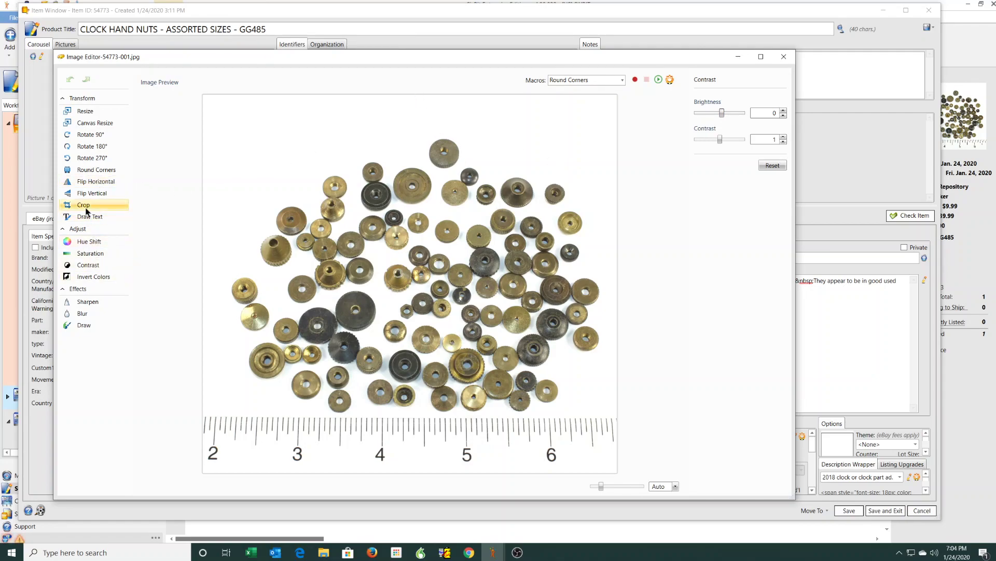
{"action": "left_click", "coordinate": [85, 205]}
{"action": "left_click_drag", "start_coordinate": [455, 133], "coordinate": [460, 113]}
{"action": "left_click_drag", "start_coordinate": [626, 266], "coordinate": [658, 272]}
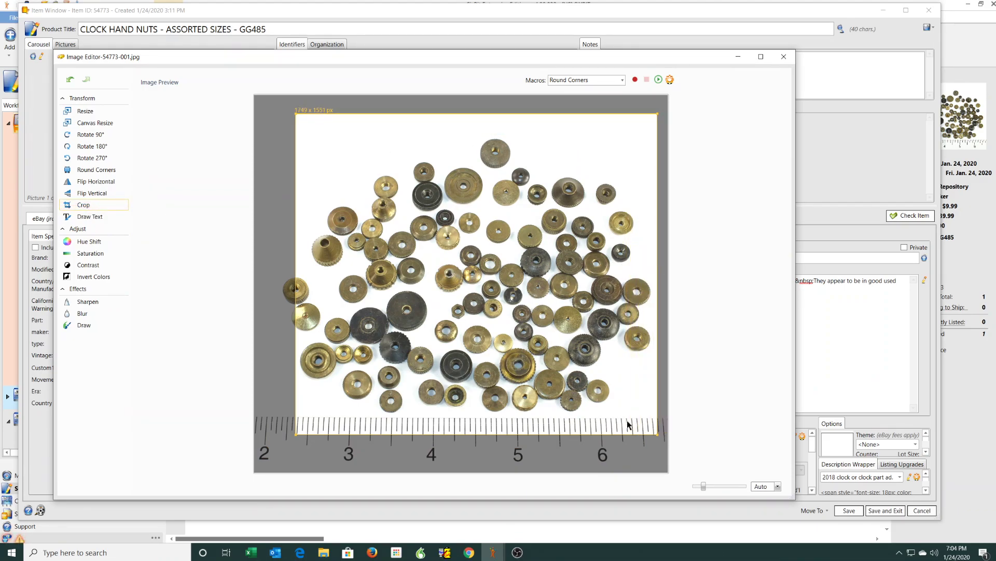
{"action": "left_click_drag", "start_coordinate": [617, 434], "coordinate": [581, 480]}
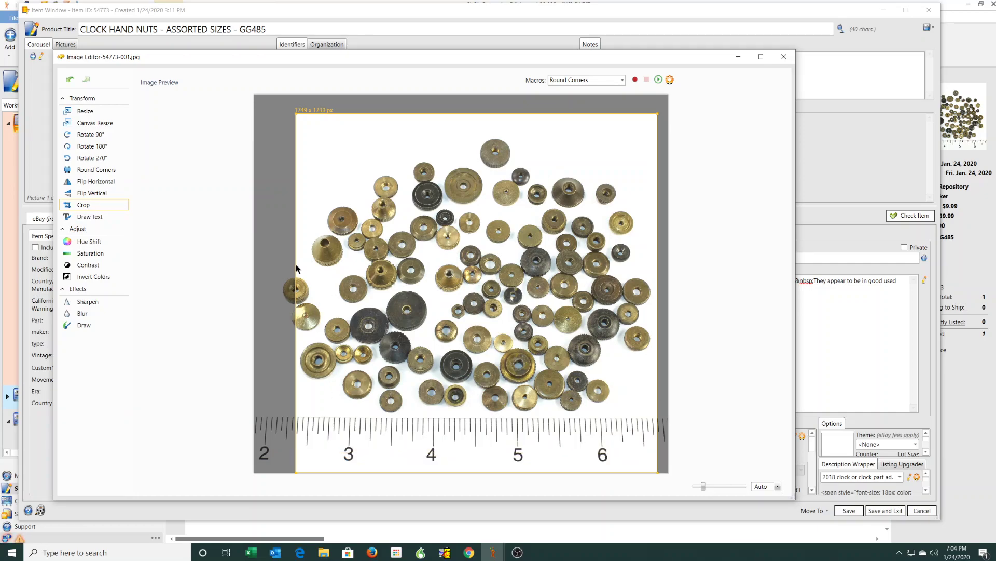
{"action": "left_click_drag", "start_coordinate": [293, 269], "coordinate": [282, 269]}
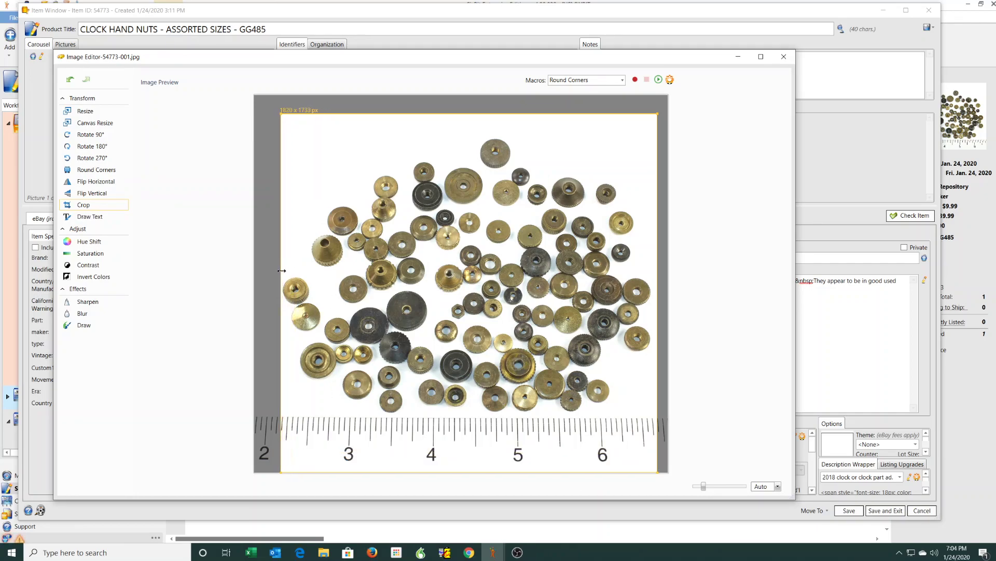
{"action": "left_click_drag", "start_coordinate": [450, 113], "coordinate": [457, 134]}
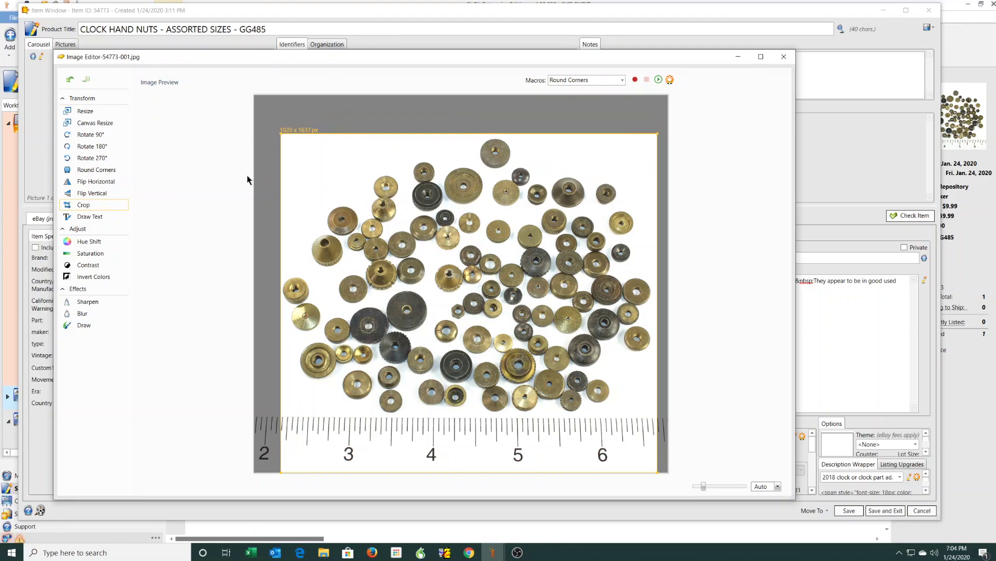
Step: Resize the cropped picture to a width of 2000 px with the aspect ratio preserved, and close the image editor
{"action": "left_click", "coordinate": [91, 111]}
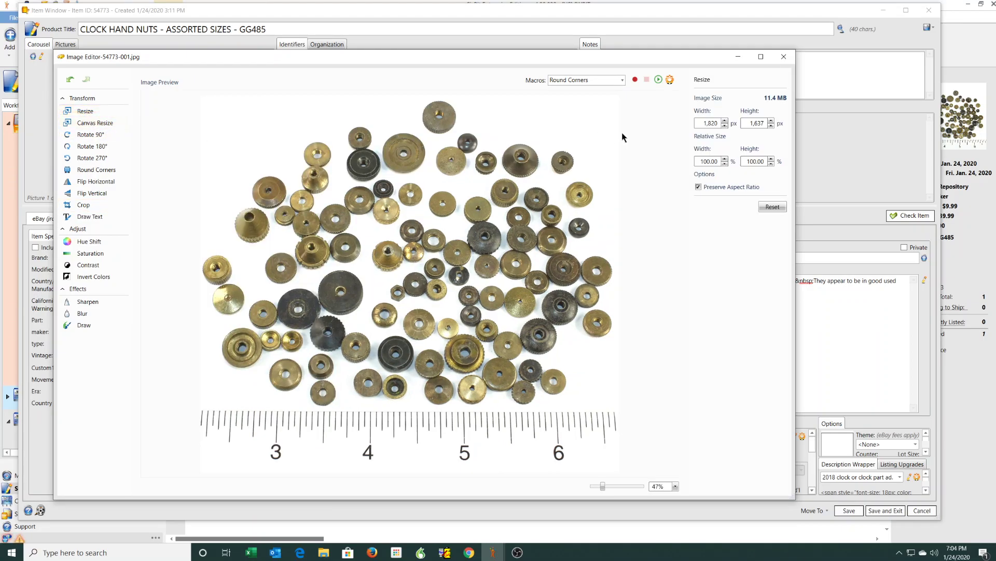
{"action": "left_click", "coordinate": [703, 127]}
{"action": "type", "text": "2000"}
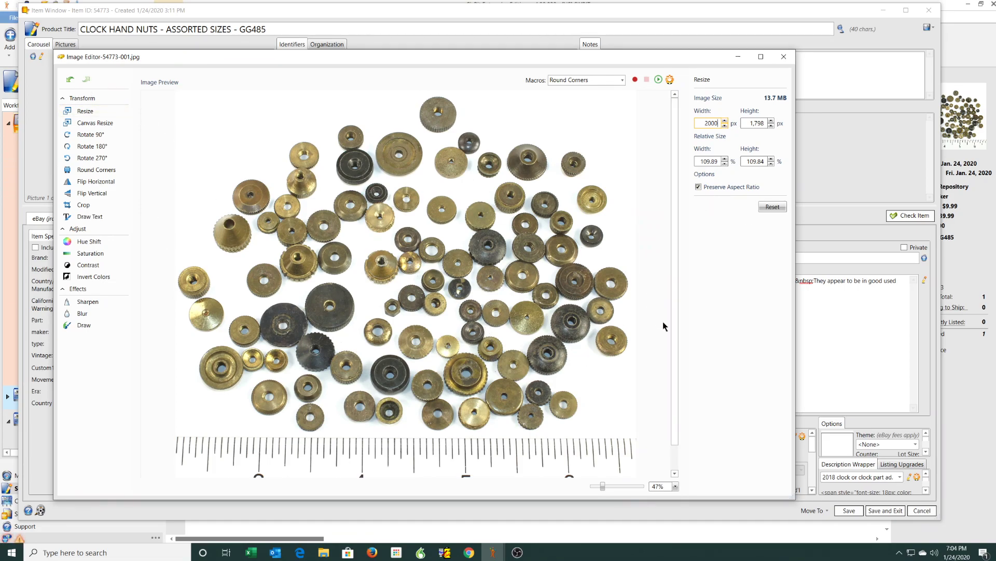
{"action": "mouse_move", "coordinate": [675, 325]}
{"action": "left_mouse_down"}
{"action": "mouse_move", "coordinate": [680, 370]}
{"action": "mouse_move", "coordinate": [678, 321]}
{"action": "left_mouse_up"}
{"action": "left_click", "coordinate": [784, 56]}
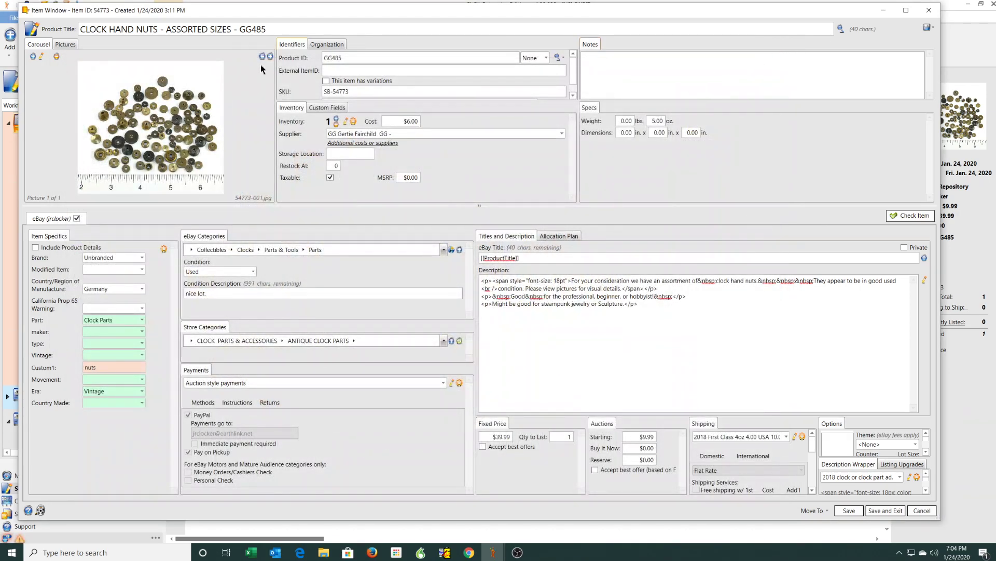
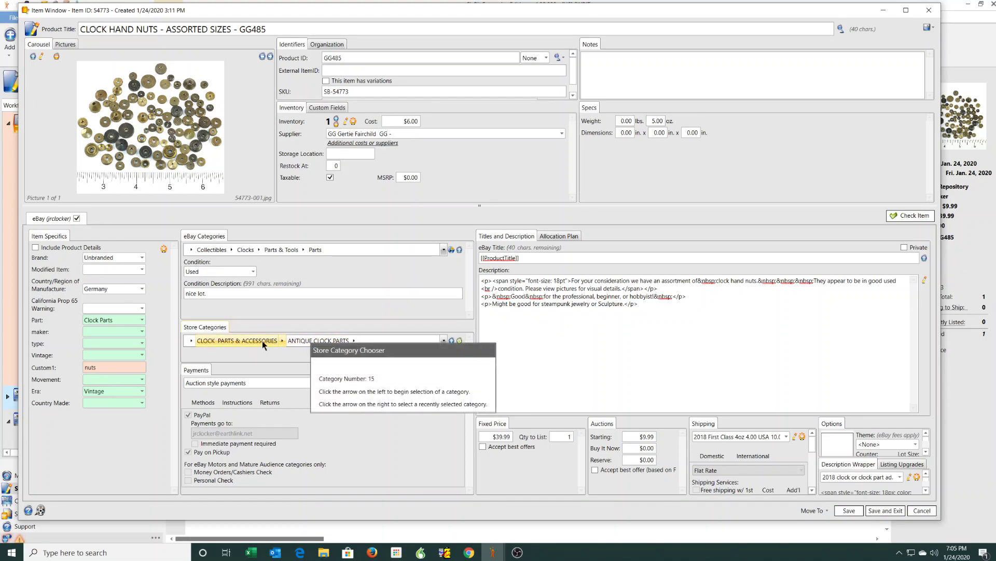
Step: Set the store category to CLOCK PARTS & ACCESSORIES, MODERN CLOCK PARTS, OTHER, and save and close the item
{"action": "left_click", "coordinate": [282, 340]}
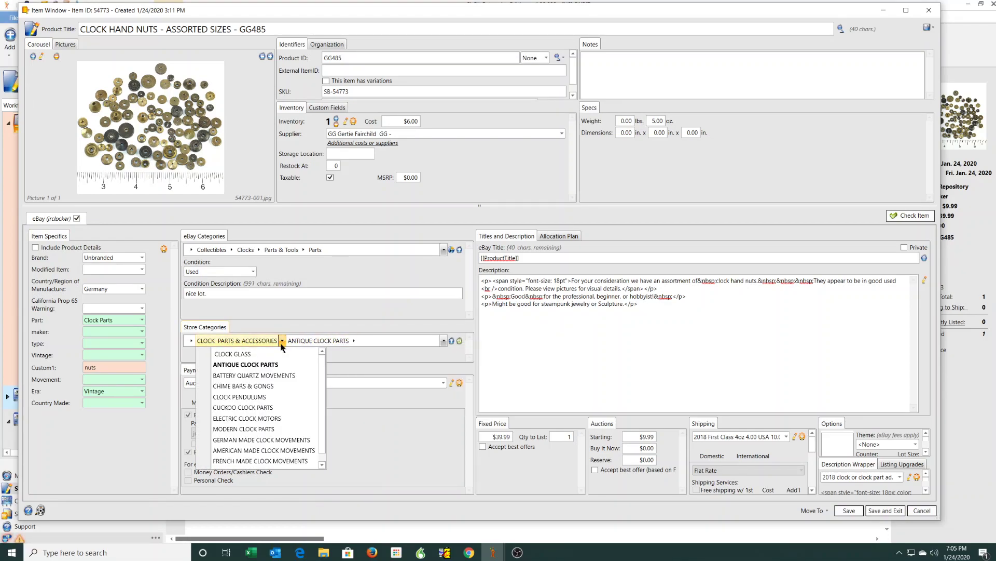
{"action": "left_click", "coordinate": [246, 430]}
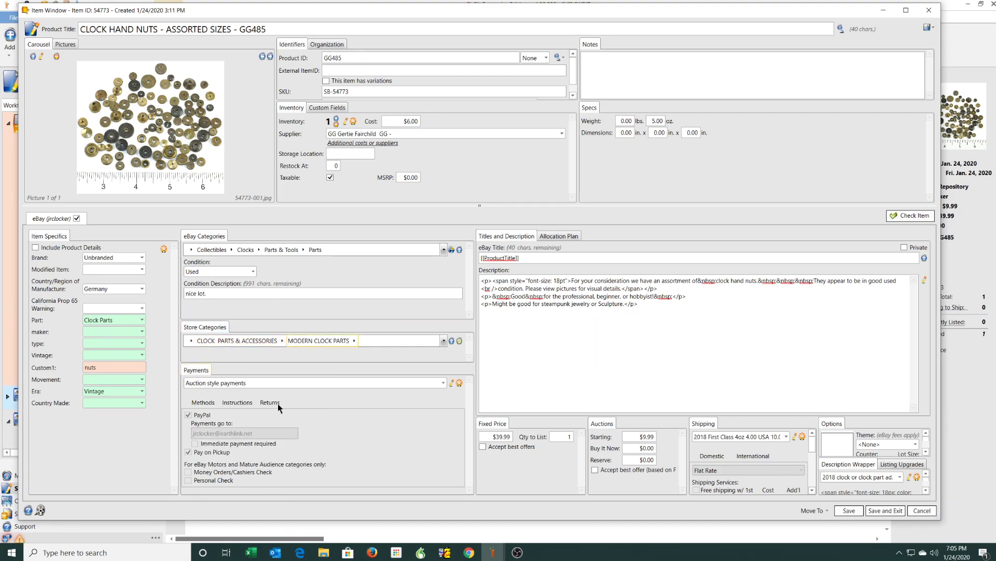
{"action": "left_click", "coordinate": [354, 341]}
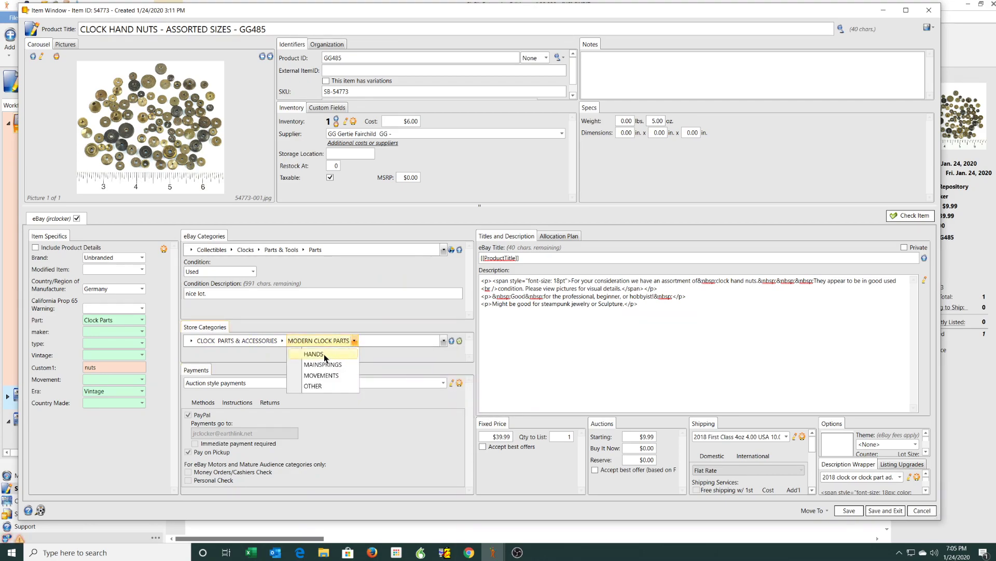
{"action": "left_click", "coordinate": [314, 387]}
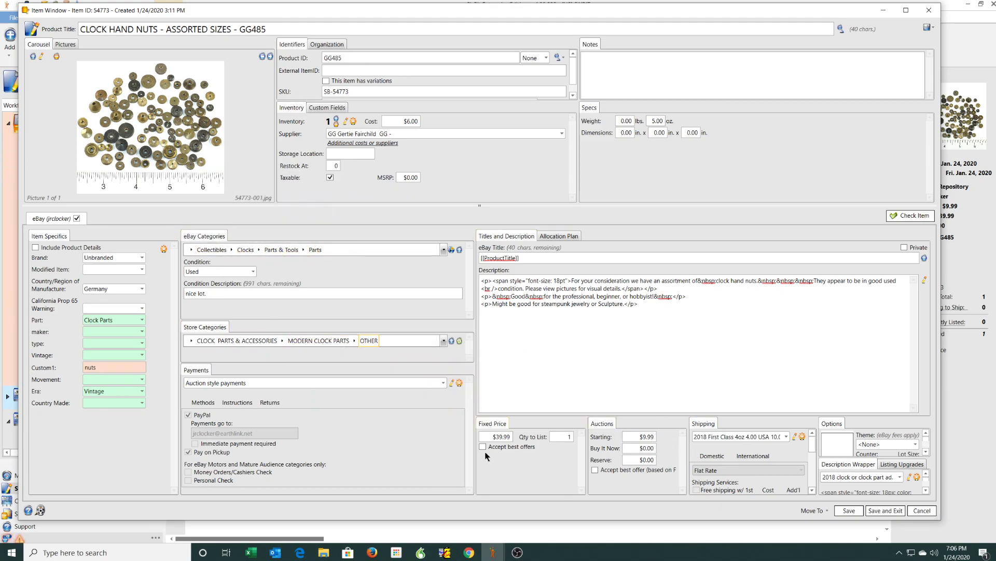
{"action": "left_click", "coordinate": [879, 511]}
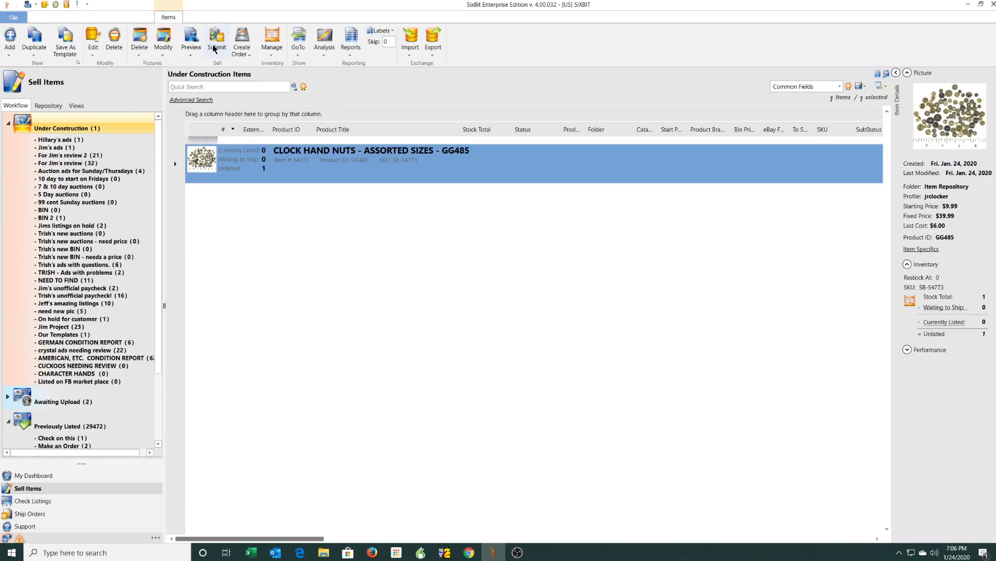
Step: Try scheduling the GG485 item's submission with SixBit at an interval of 1 day, and cancel the submission
{"action": "left_click", "coordinate": [216, 48]}
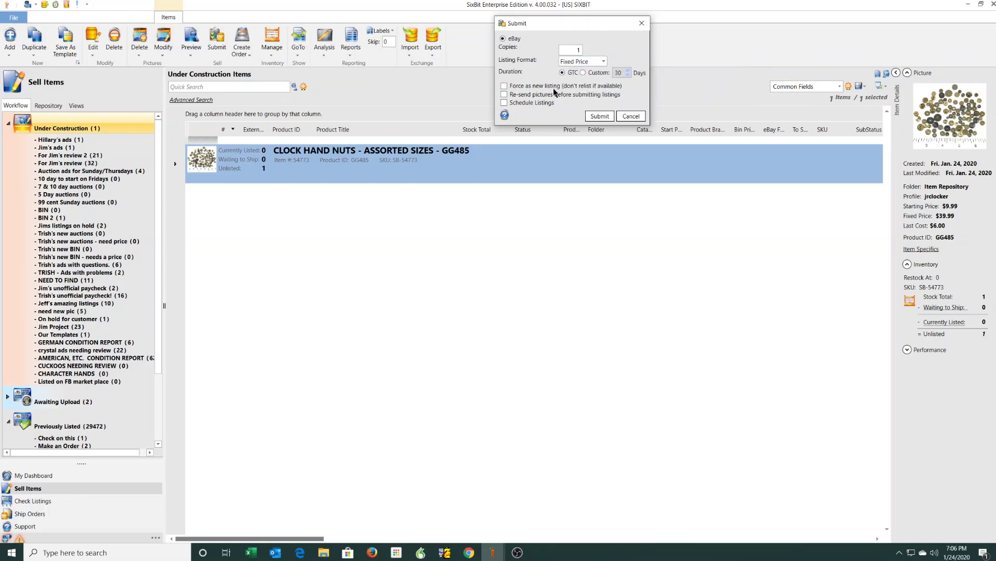
{"action": "left_click", "coordinate": [503, 103]}
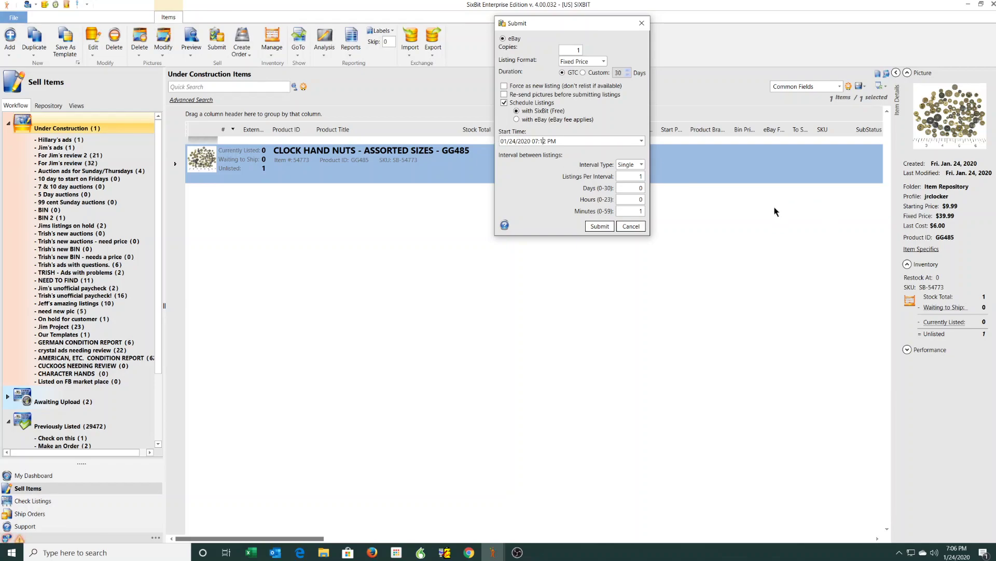
{"action": "left_click", "coordinate": [640, 212]}
{"action": "left_click", "coordinate": [634, 201]}
{"action": "key", "text": "Tab"}
{"action": "double_click", "coordinate": [634, 187]}
{"action": "type", "text": "1"}
{"action": "left_click", "coordinate": [628, 227]}
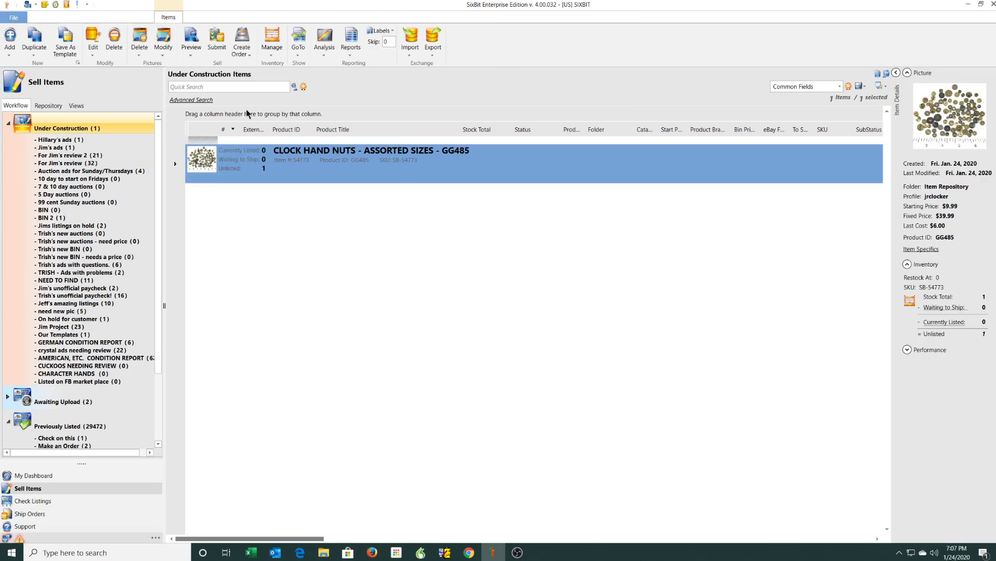
Step: Submit the GG485 item to eBay as one fixed price listing with GTC duration and scheduling turned off
{"action": "left_click", "coordinate": [214, 43]}
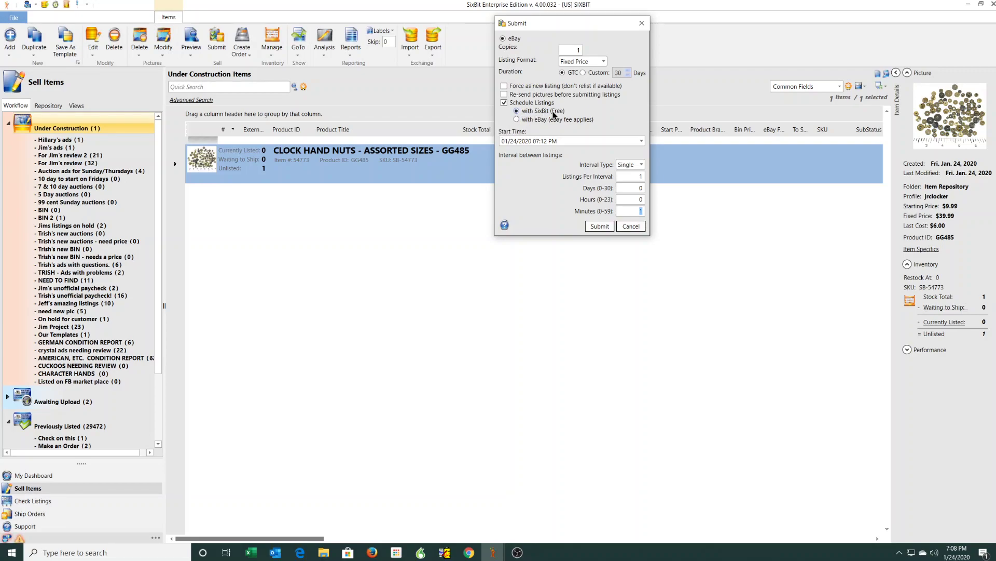
{"action": "left_click", "coordinate": [503, 103]}
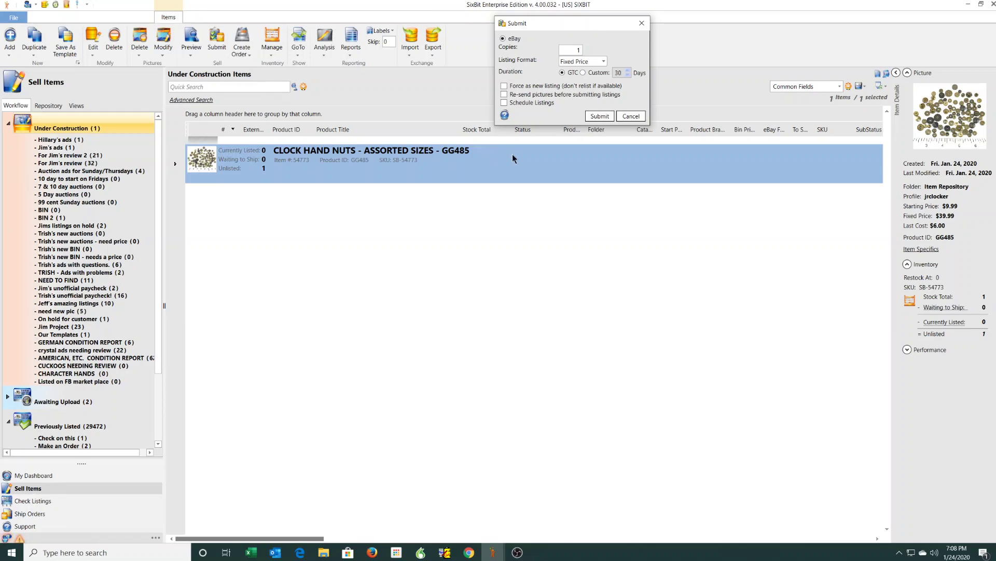
{"action": "left_click", "coordinate": [584, 73]}
{"action": "left_click", "coordinate": [562, 72]}
{"action": "left_click", "coordinate": [599, 116]}
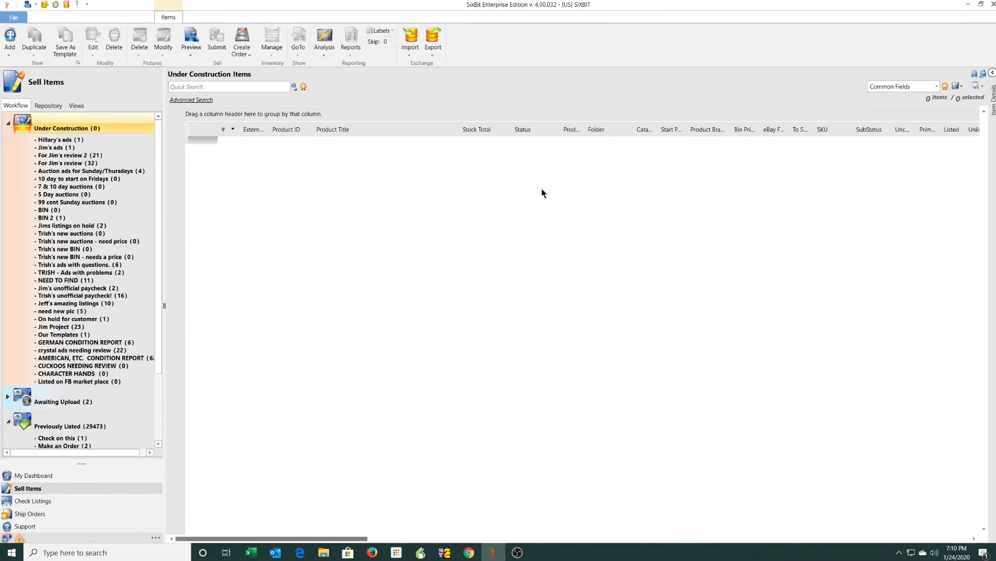
Step: Check the running listings, and review the submission errors, including the one for the Waltham 8 day car clock case screws
{"action": "left_click", "coordinate": [75, 304]}
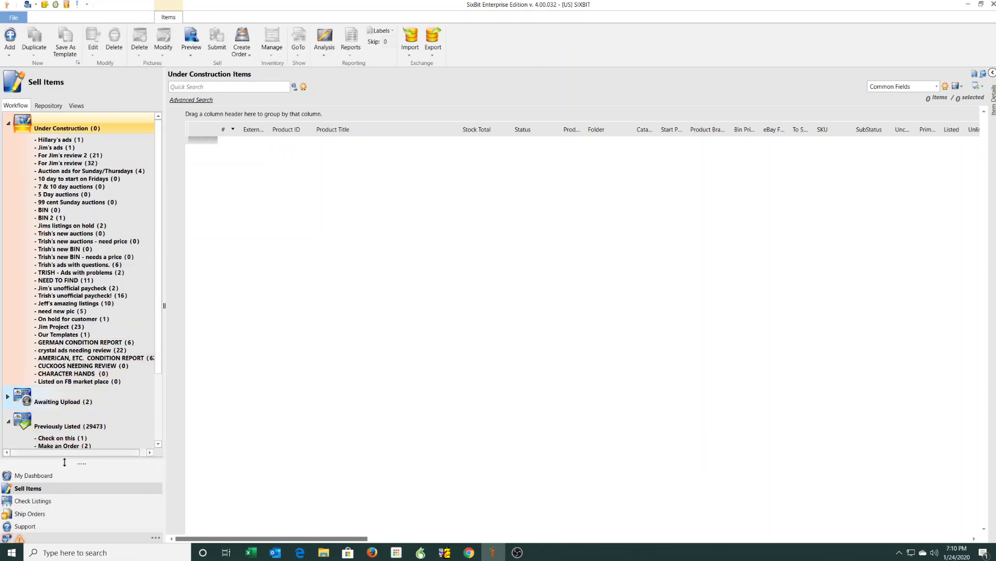
{"action": "left_click", "coordinate": [36, 501]}
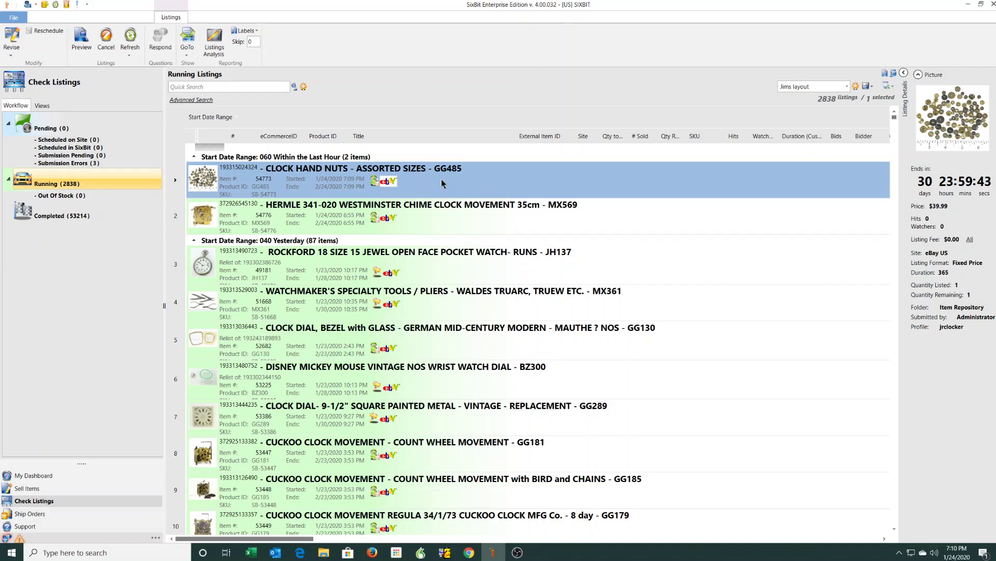
{"action": "left_click", "coordinate": [72, 165]}
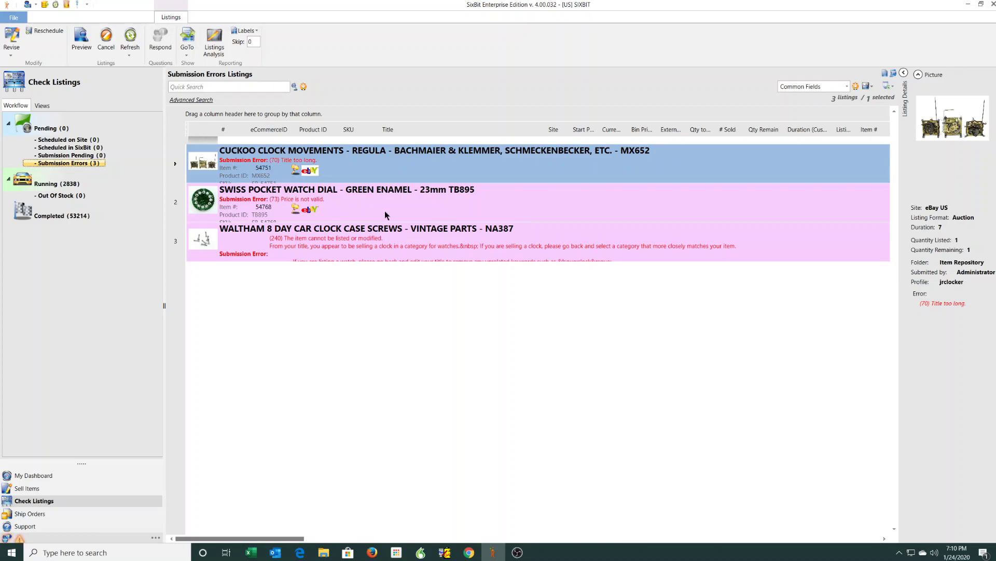
{"action": "left_click", "coordinate": [370, 258]}
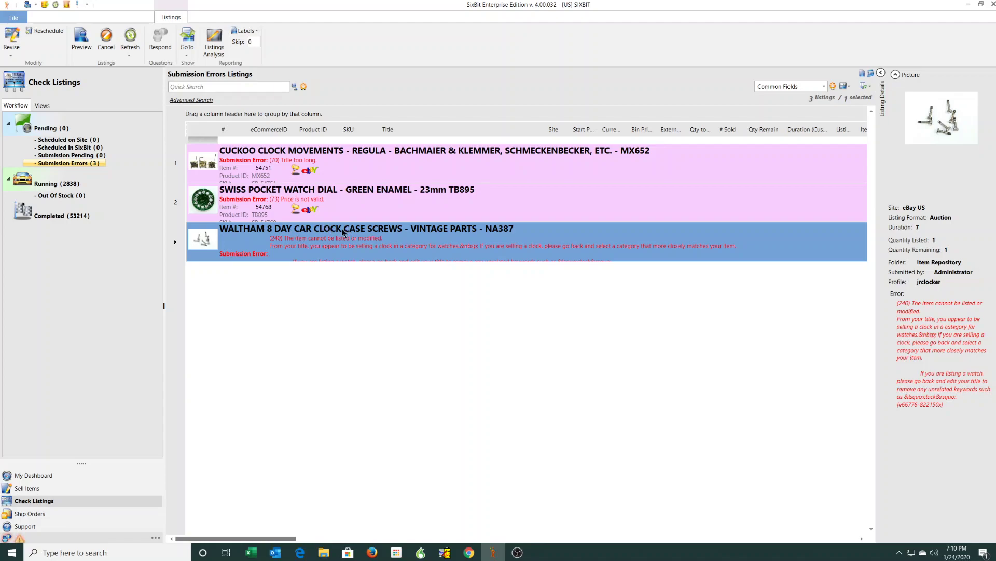
{"action": "mouse_move", "coordinate": [207, 246]}
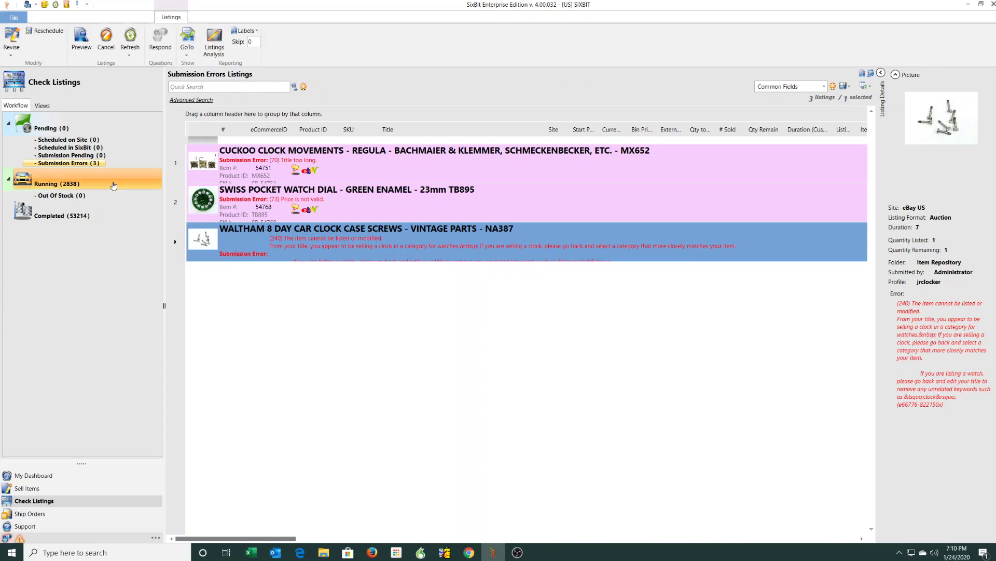
Step: Check the saved listing views for duplicate titles, eBay listing violations, duplicate fixed price items and out of stock running listings
{"action": "left_click", "coordinate": [42, 106]}
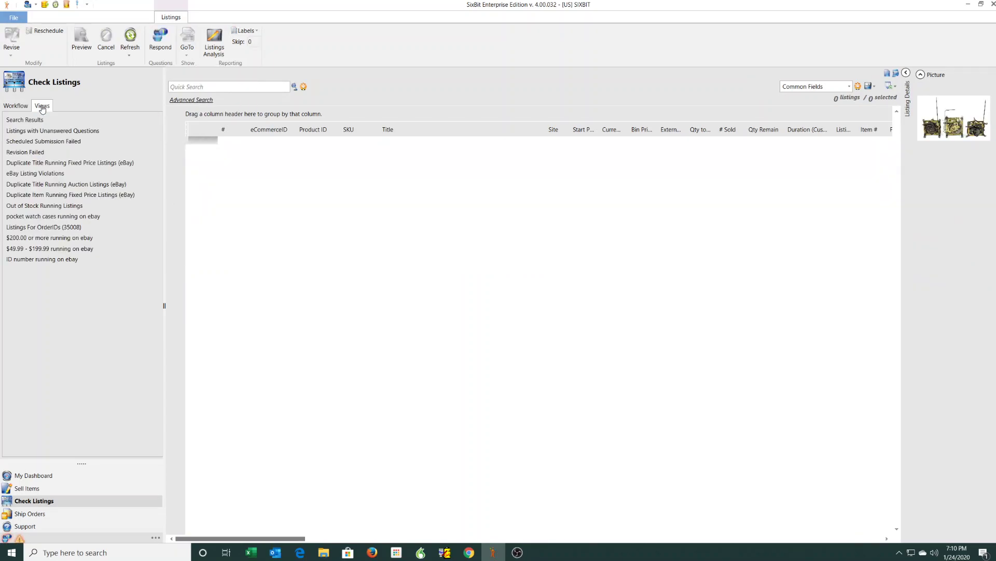
{"action": "left_click", "coordinate": [83, 163]}
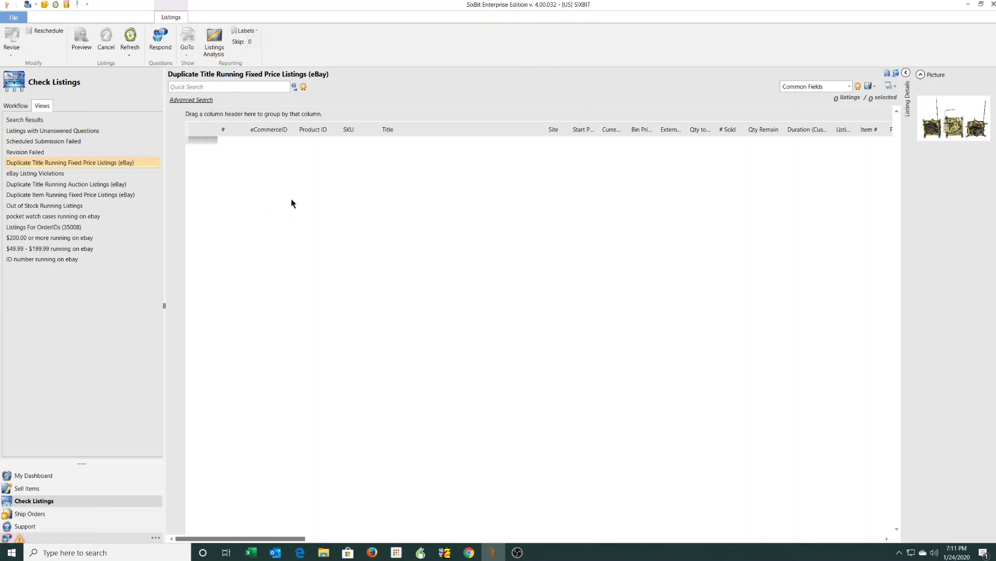
{"action": "left_click", "coordinate": [34, 174]}
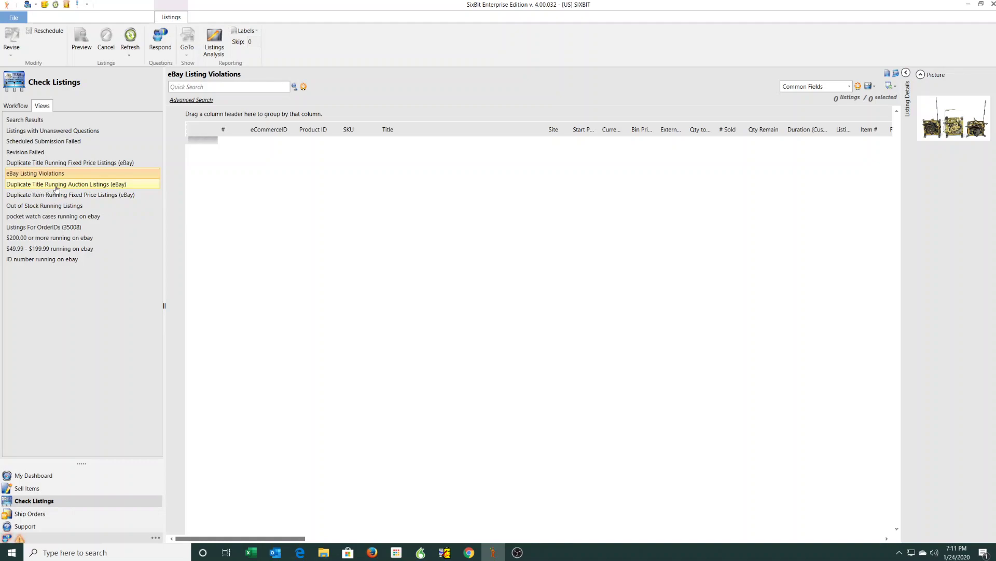
{"action": "left_click", "coordinate": [77, 185]}
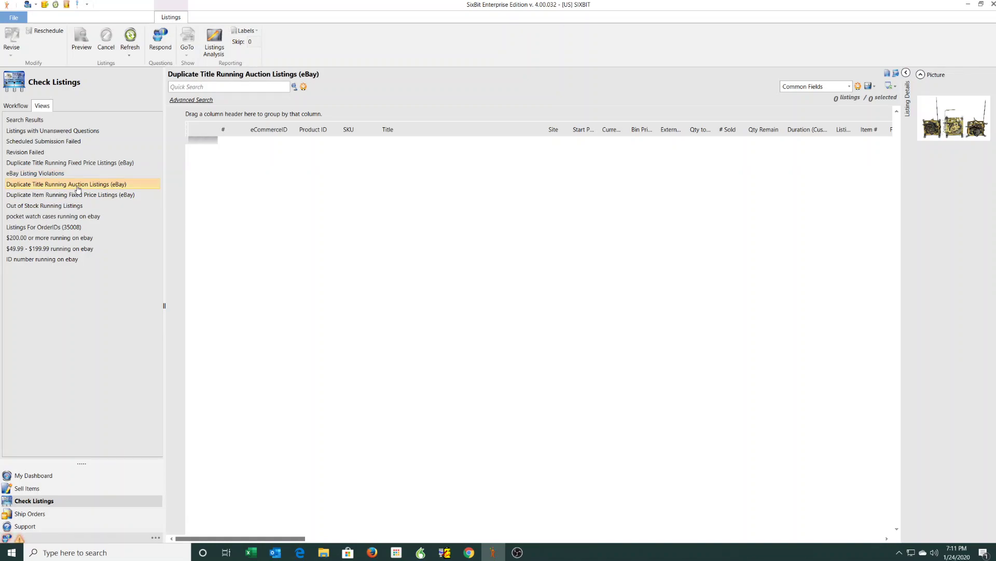
{"action": "left_click", "coordinate": [81, 195]}
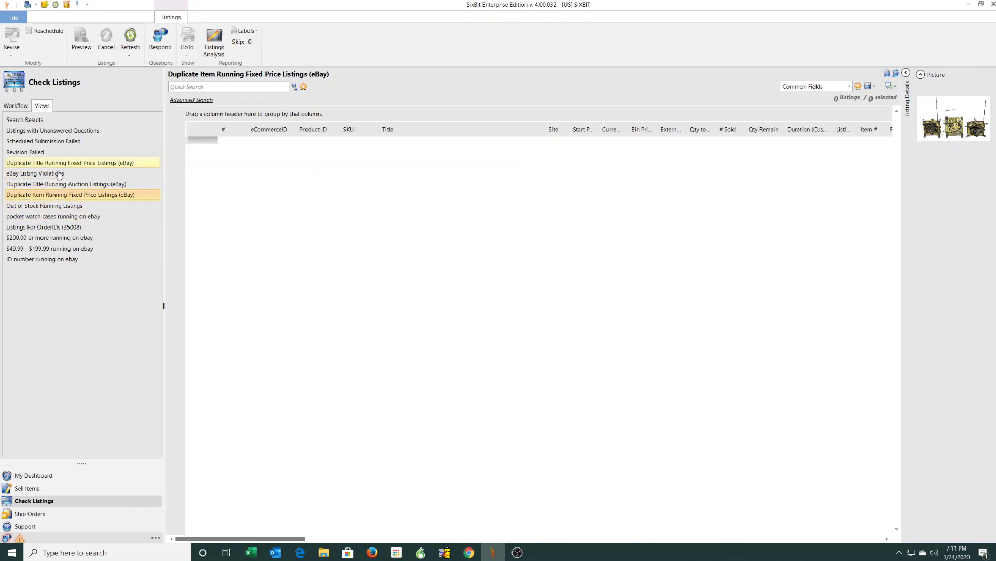
{"action": "left_click", "coordinate": [65, 207]}
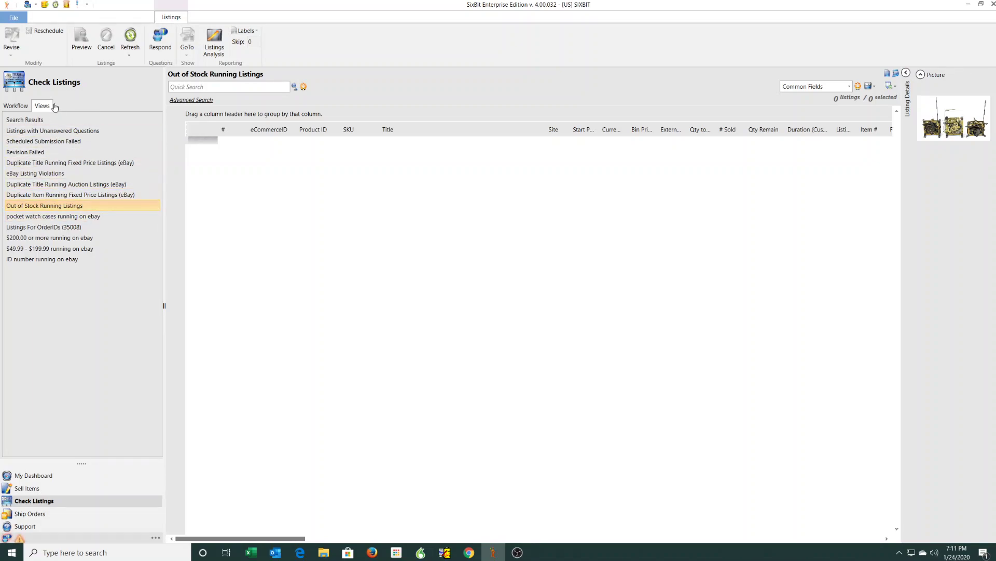
Step: Show the custom view of pocket watch cases running on eBay and browse its listings
{"action": "left_click", "coordinate": [57, 217]}
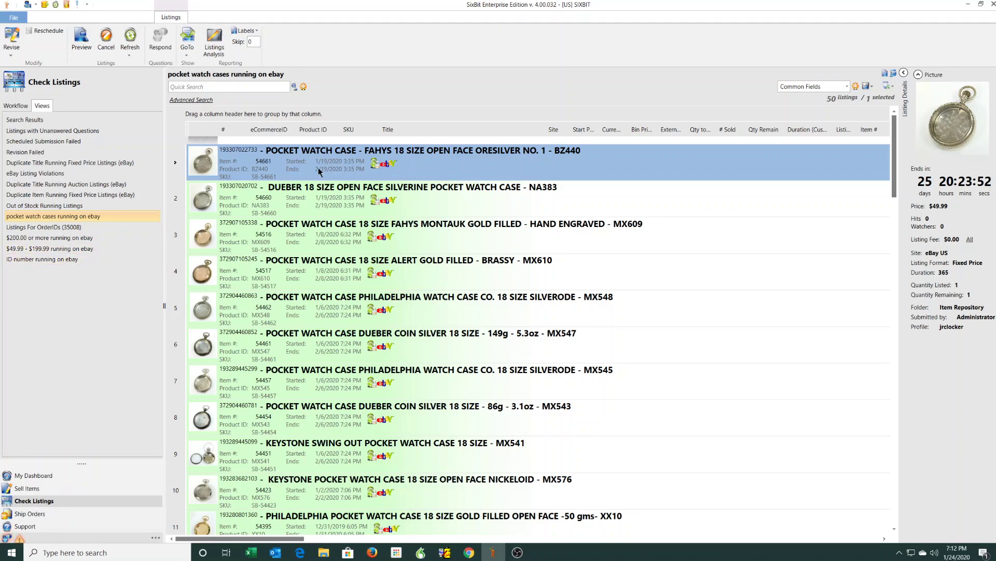
{"action": "scroll", "coordinate": [446, 335], "scroll_direction": "down", "scroll_amount": 1}
{"action": "scroll", "coordinate": [446, 335], "scroll_direction": "down", "scroll_amount": 2}
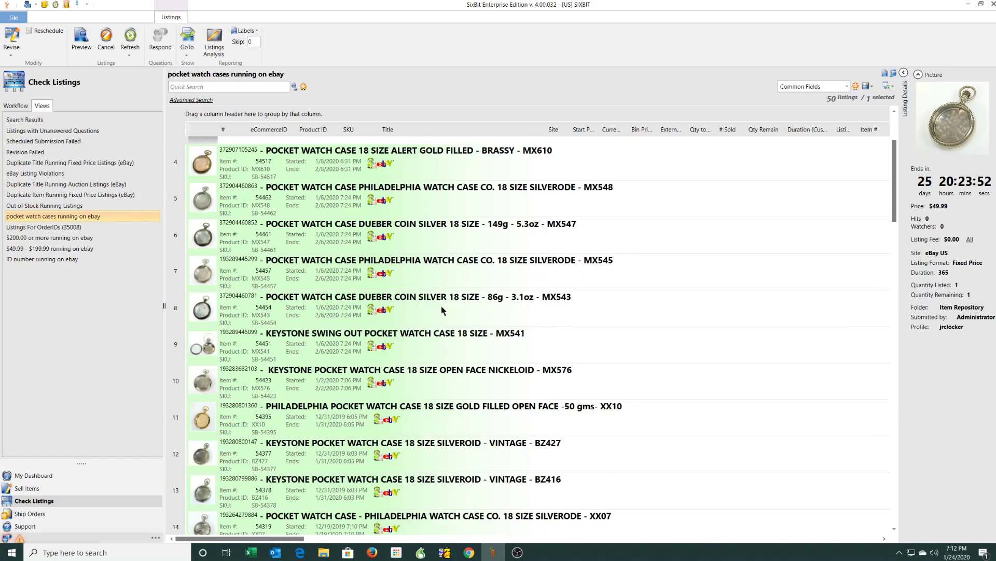
{"action": "scroll", "coordinate": [446, 336], "scroll_direction": "up", "scroll_amount": 1}
{"action": "scroll", "coordinate": [430, 294], "scroll_direction": "up", "scroll_amount": 2}
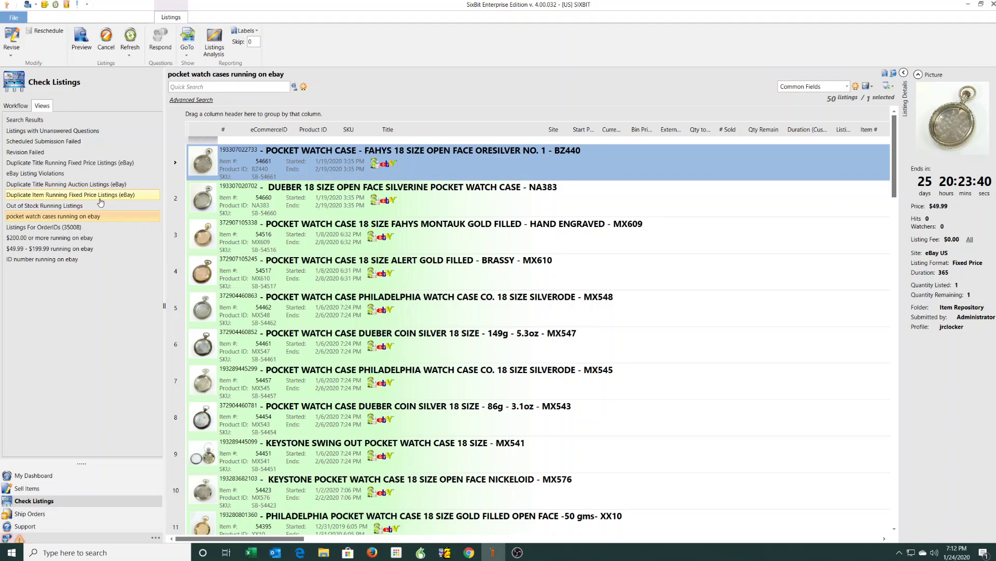
Step: Return to the running listings, filter them by product ID "mx", and browse the matching listings
{"action": "left_click", "coordinate": [16, 106]}
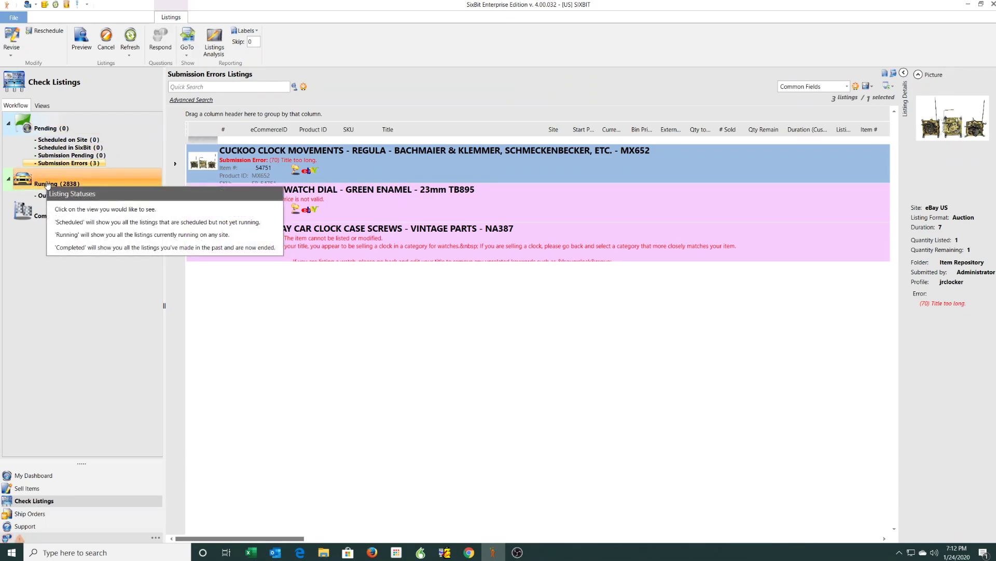
{"action": "left_click", "coordinate": [47, 184]}
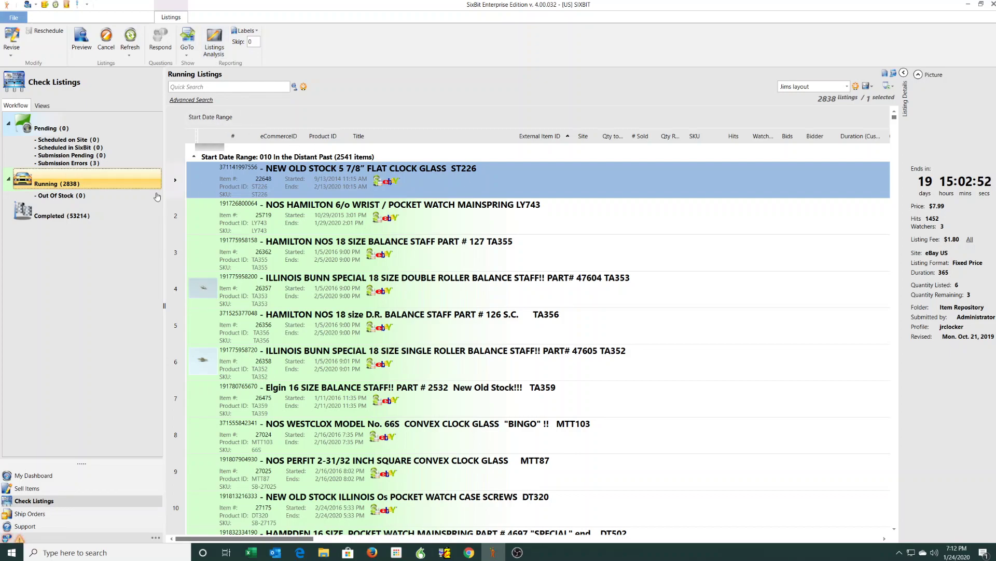
{"action": "left_click", "coordinate": [321, 147]}
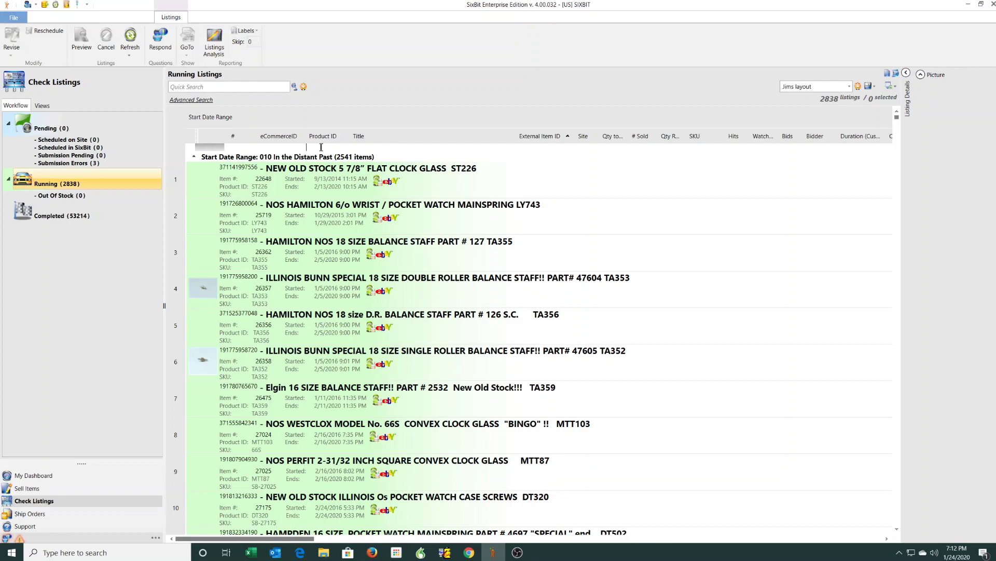
{"action": "type", "text": "mx"}
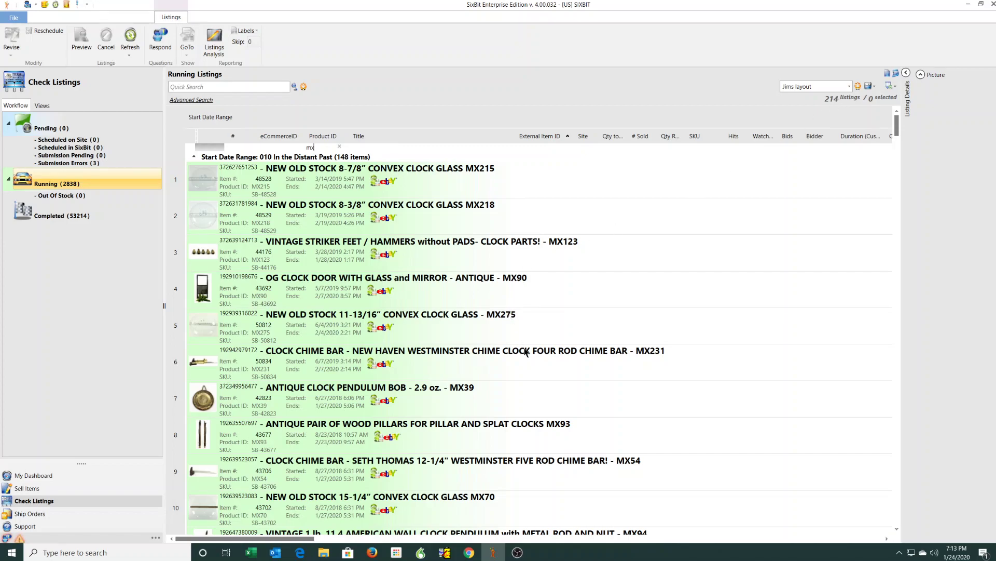
{"action": "scroll", "coordinate": [529, 354], "scroll_direction": "down", "scroll_amount": 1}
{"action": "scroll", "coordinate": [537, 362], "scroll_direction": "down", "scroll_amount": 3}
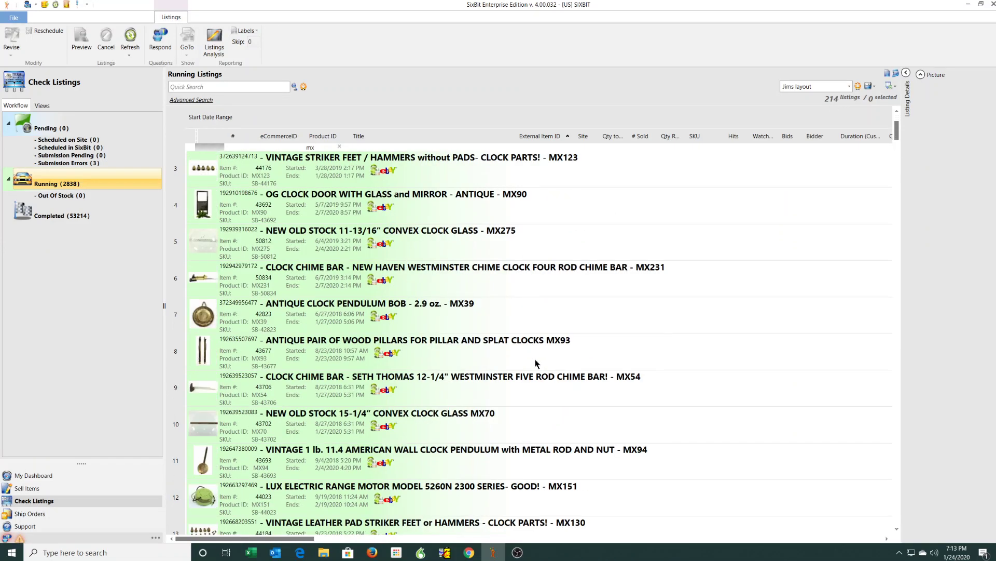
{"action": "scroll", "coordinate": [536, 362], "scroll_direction": "down", "scroll_amount": 3}
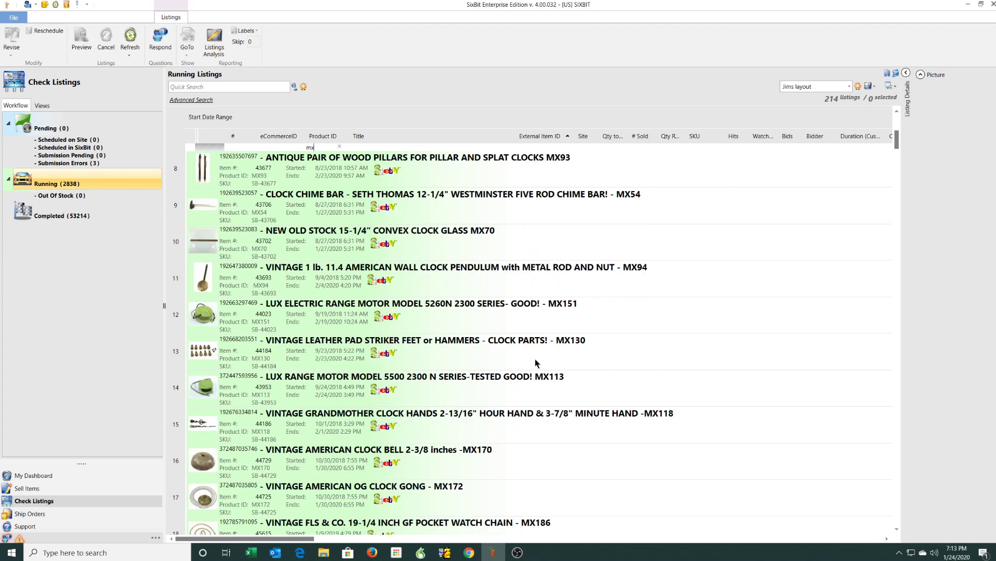
{"action": "scroll", "coordinate": [535, 358], "scroll_direction": "down", "scroll_amount": 2}
{"action": "scroll", "coordinate": [533, 358], "scroll_direction": "up", "scroll_amount": 4}
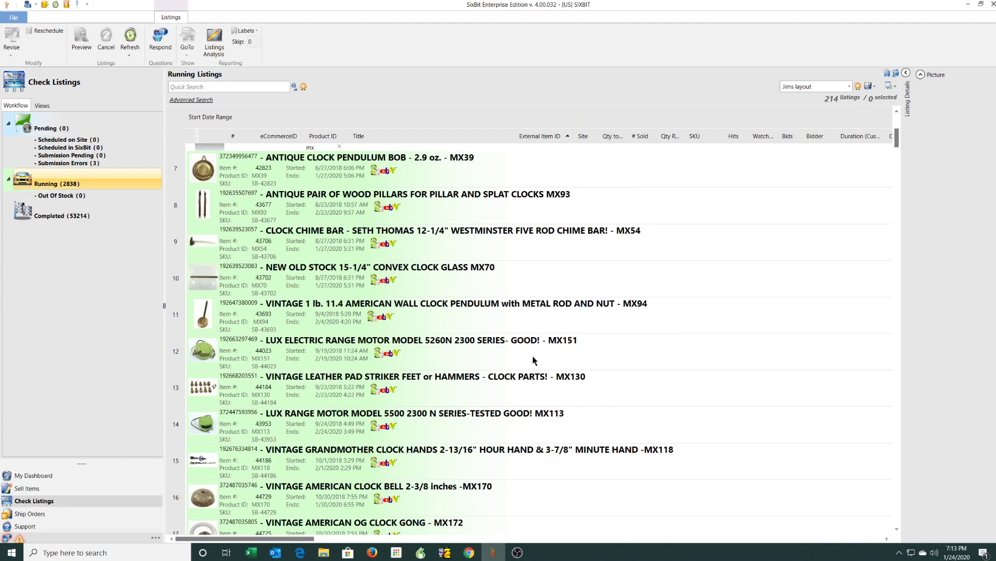
{"action": "scroll", "coordinate": [533, 358], "scroll_direction": "up", "scroll_amount": 5}
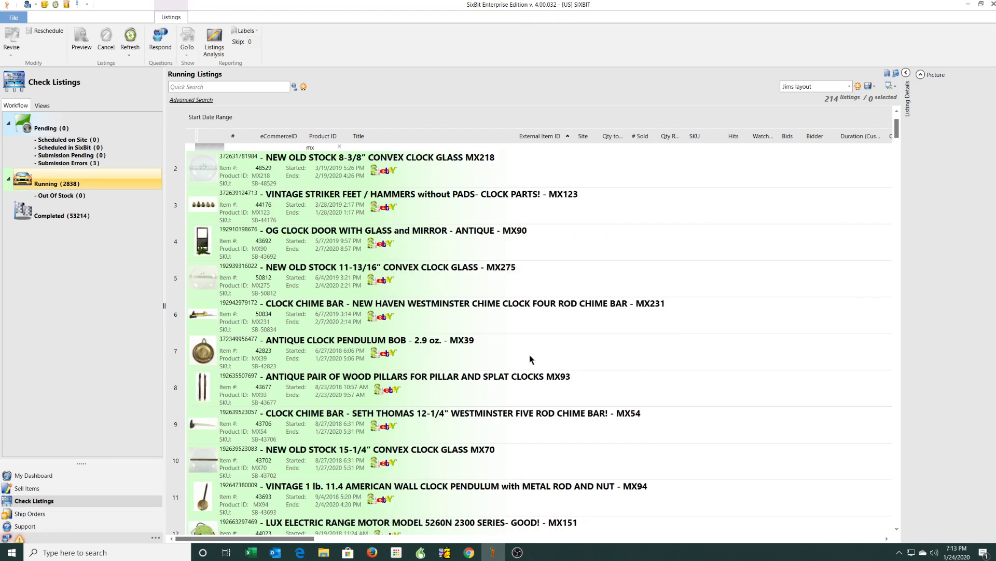
Step: Select all the filtered MX running listings and review their listing total in the Listings Analysis Tool
{"action": "left_click", "coordinate": [215, 47]}
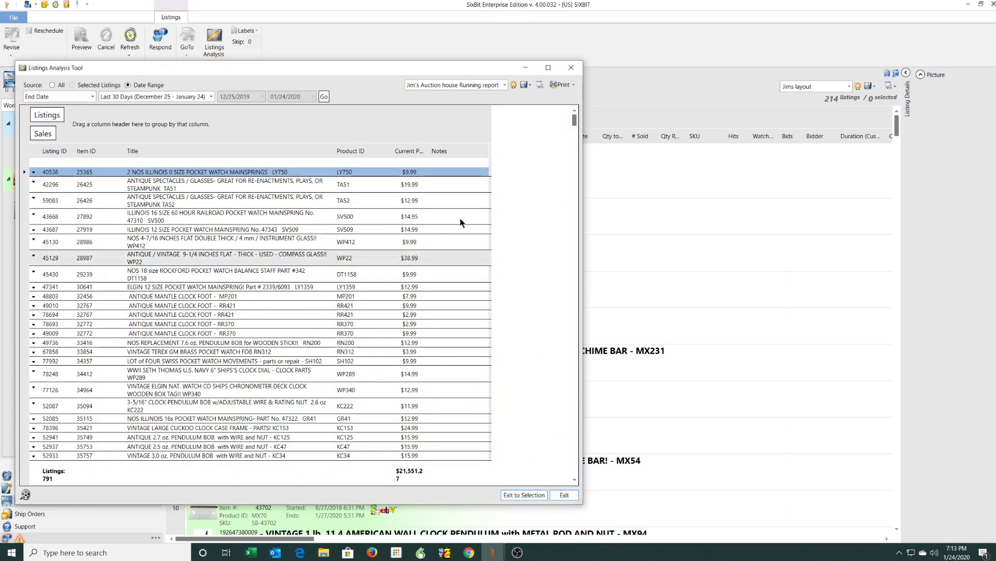
{"action": "left_click", "coordinate": [570, 68]}
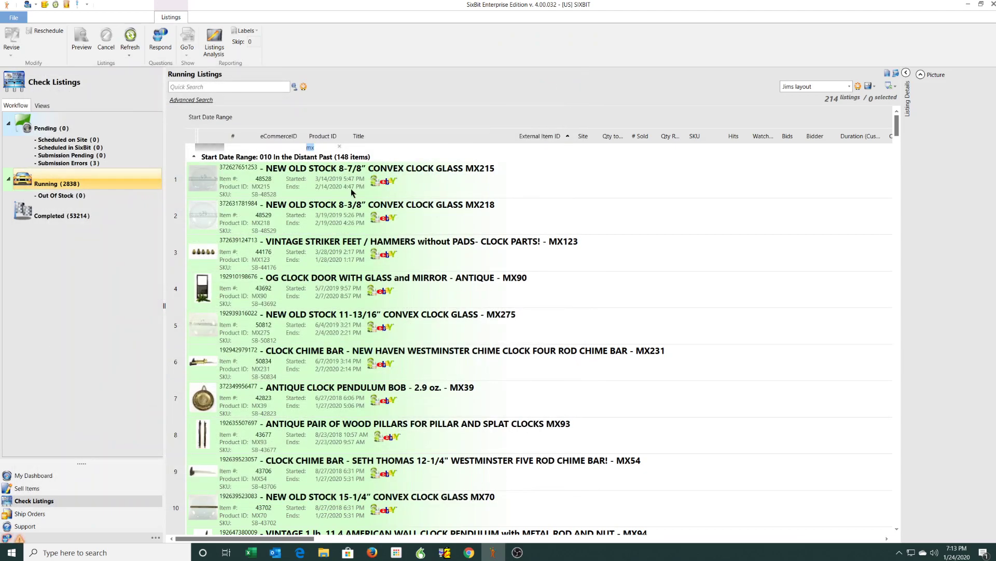
{"action": "left_click", "coordinate": [419, 189]}
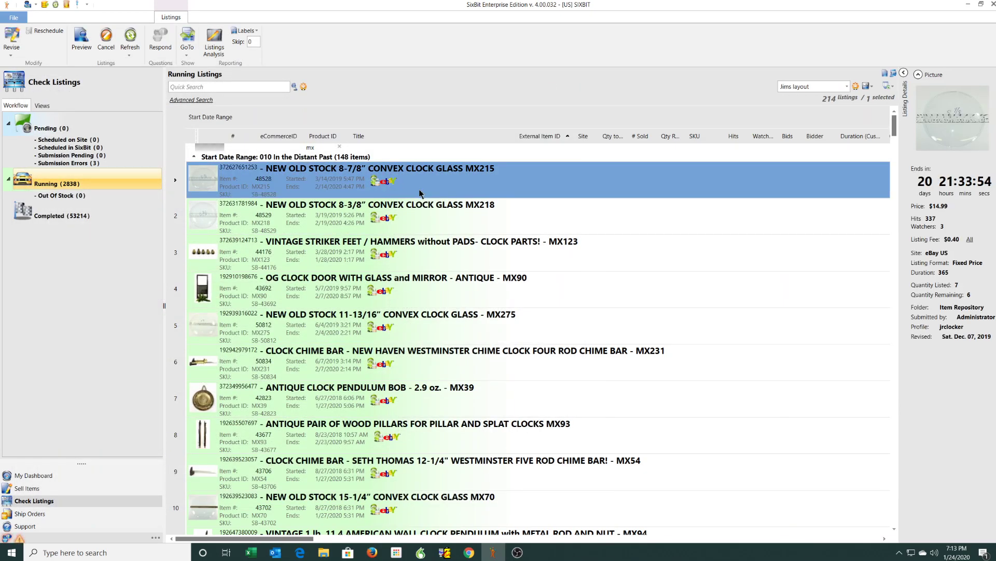
{"action": "key", "text": "ctrl+a"}
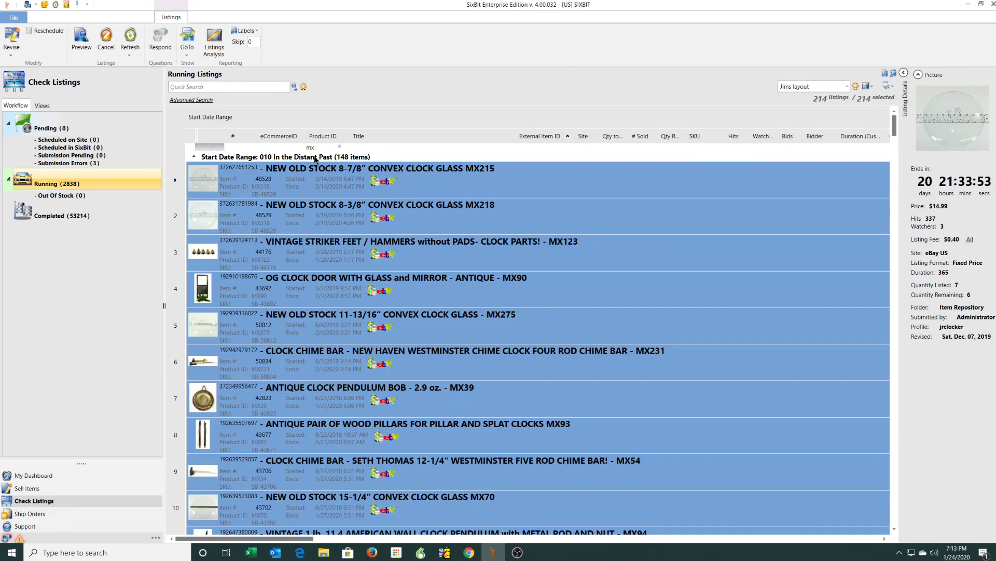
{"action": "left_click", "coordinate": [215, 57]}
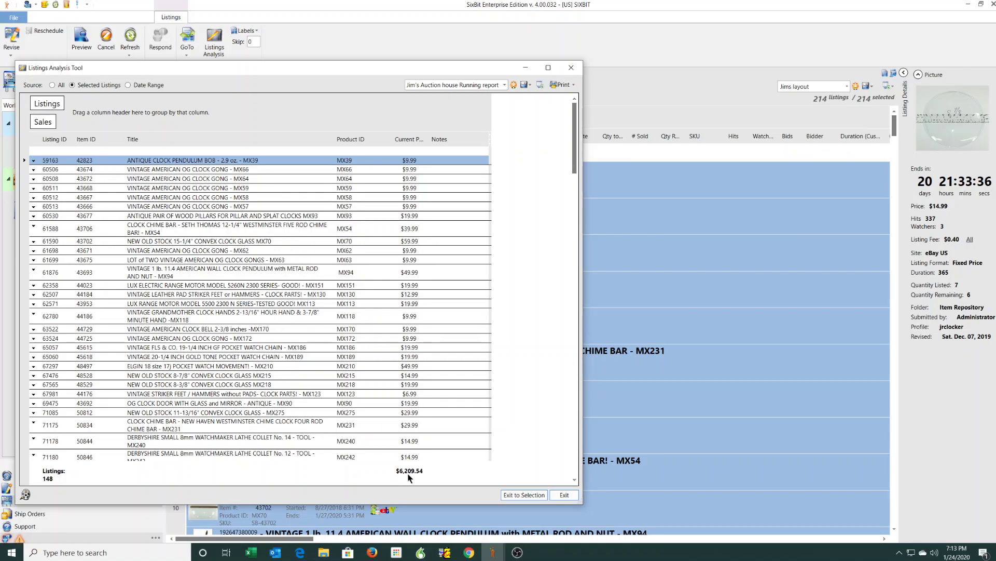
{"action": "left_click", "coordinate": [566, 494]}
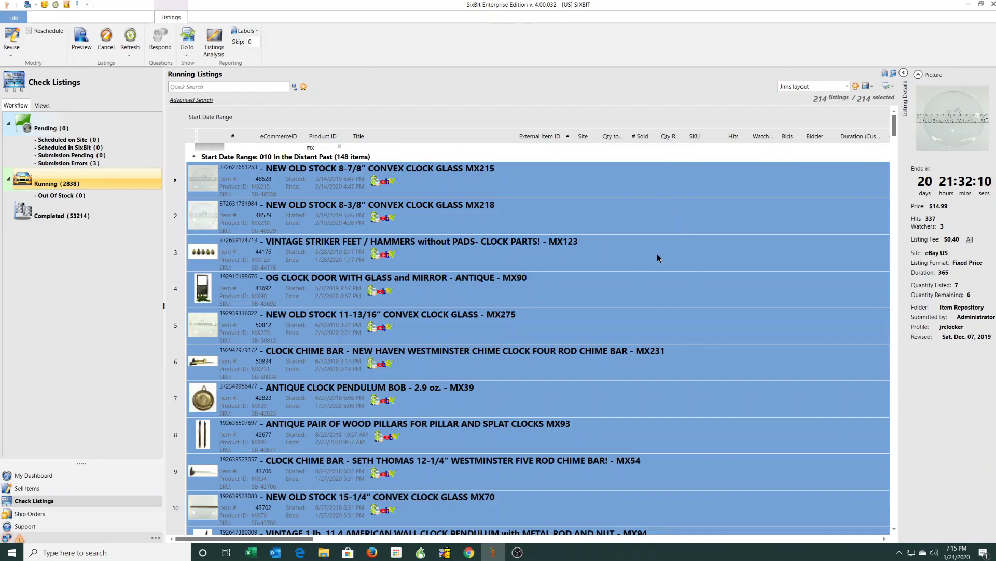
Step: Show the manual order form for the Urgos triple chime movement SB80 from Make an Order, and close it without creating the order
{"action": "mouse_move", "coordinate": [955, 108]}
{"action": "left_click", "coordinate": [33, 489]}
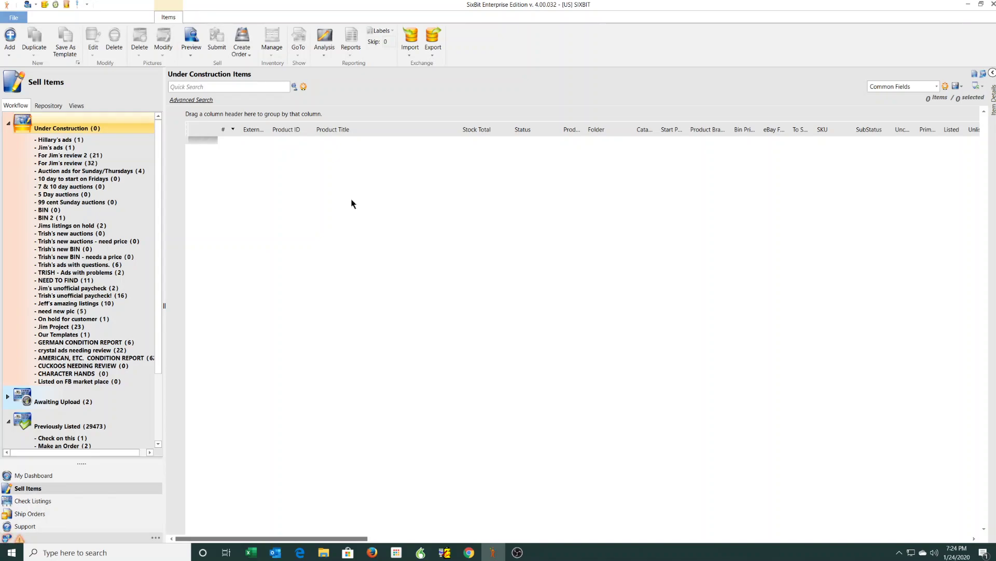
{"action": "left_click", "coordinate": [62, 445]}
{"action": "left_click", "coordinate": [324, 213]}
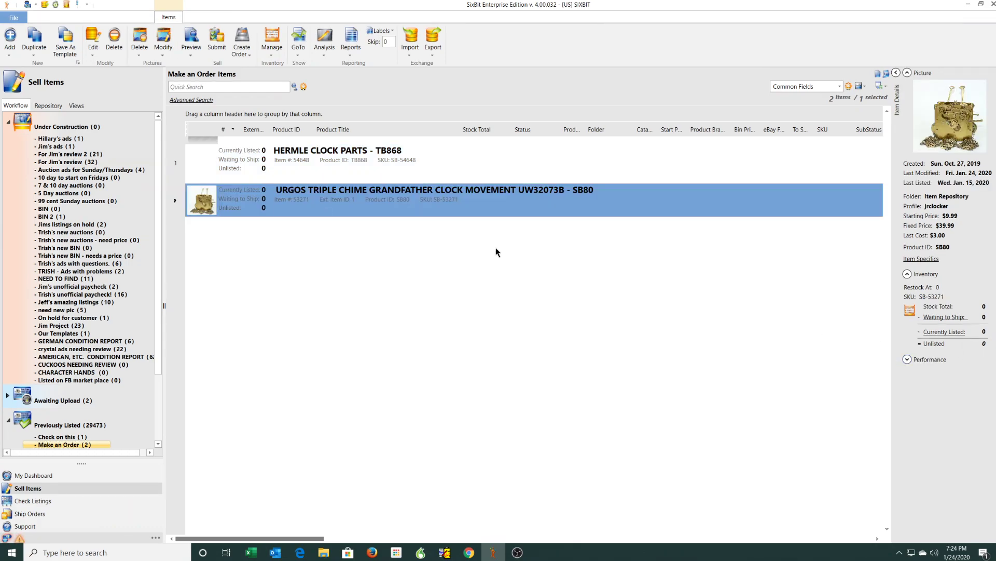
{"action": "left_click", "coordinate": [247, 55]}
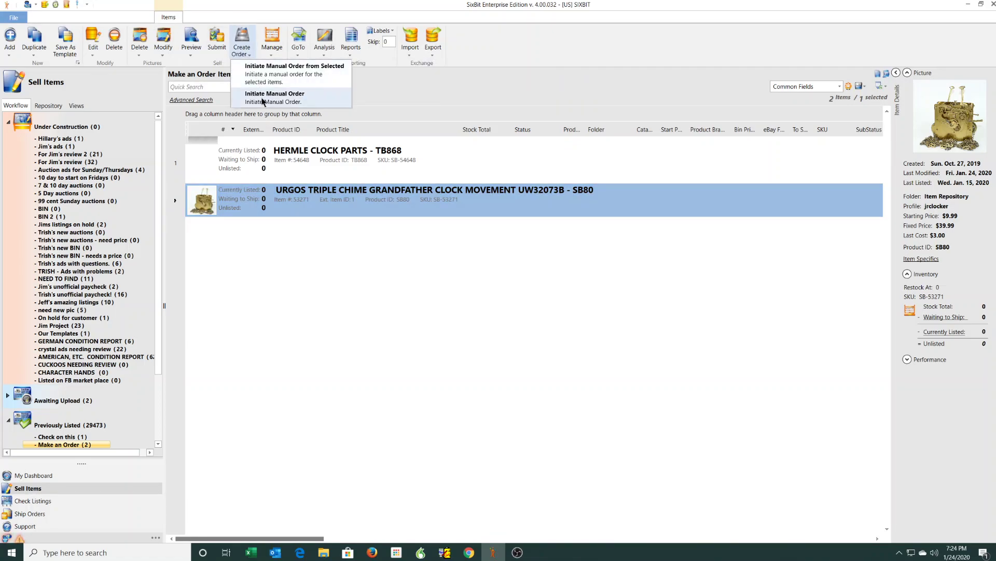
{"action": "left_click", "coordinate": [294, 78]}
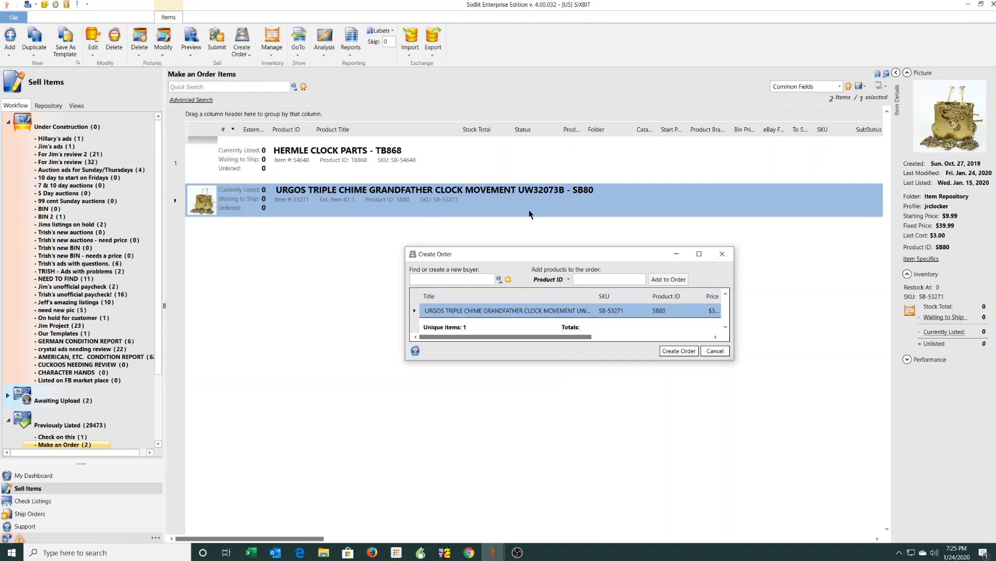
{"action": "left_click", "coordinate": [715, 350]}
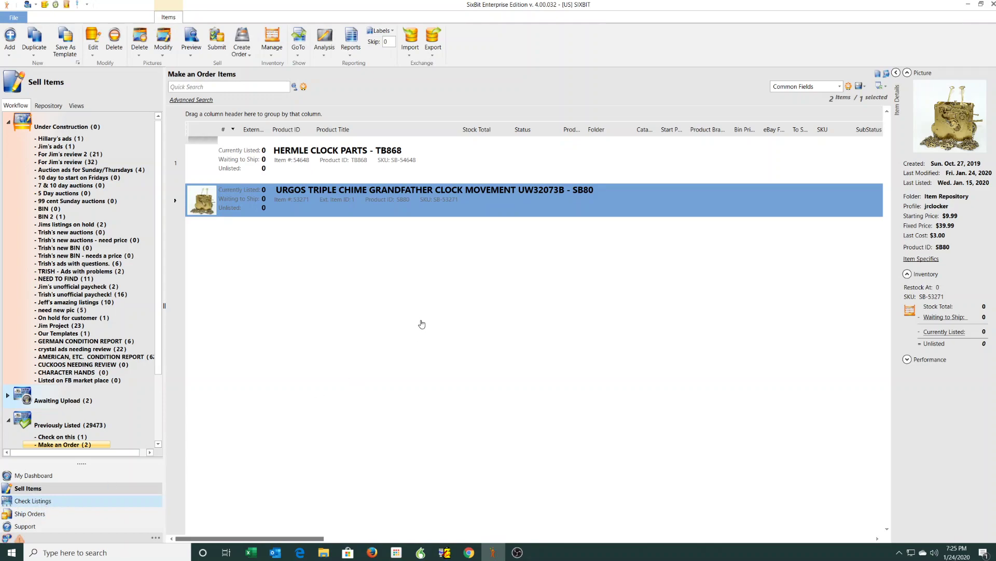
Step: Show the reasons for ending the running New Haven chime bar listing MX231, and leave the listing running
{"action": "left_click", "coordinate": [102, 501]}
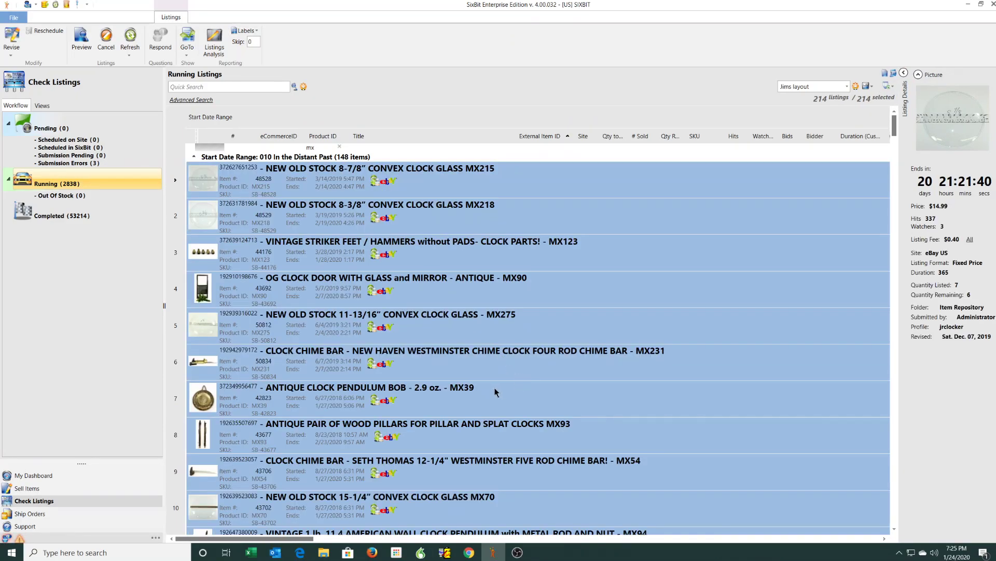
{"action": "left_click", "coordinate": [445, 372]}
{"action": "mouse_move", "coordinate": [955, 126]}
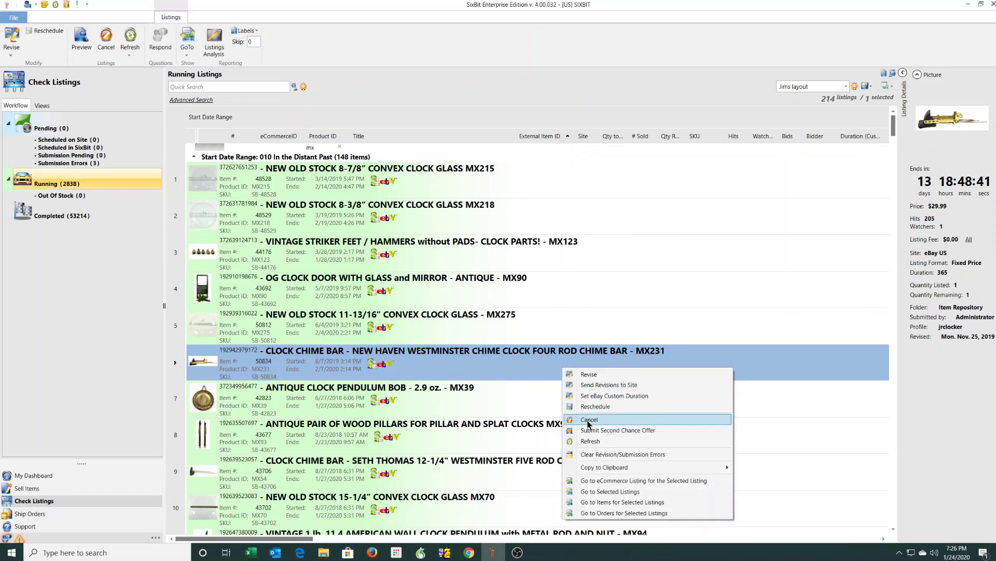
{"action": "left_click", "coordinate": [590, 420]}
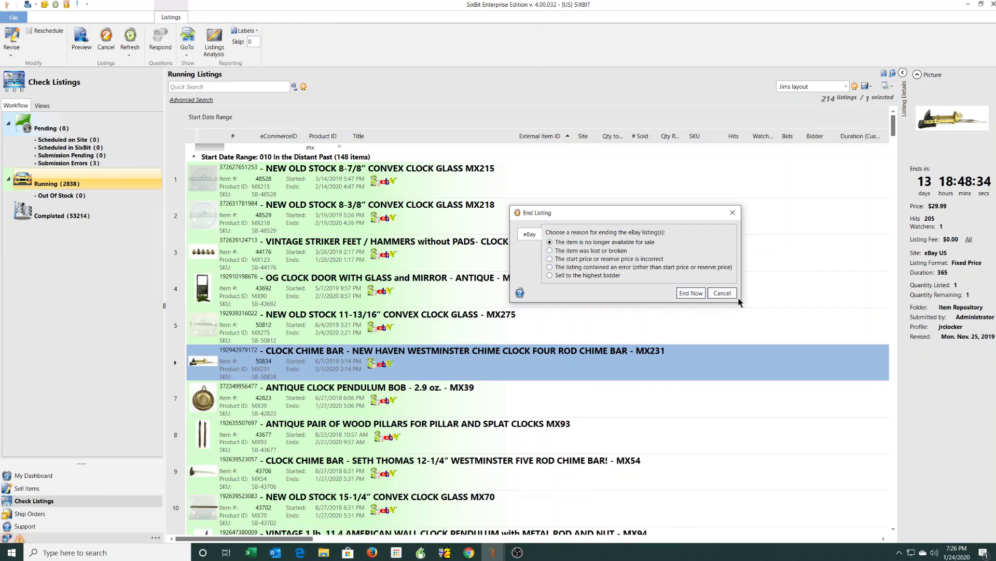
{"action": "left_click", "coordinate": [720, 294]}
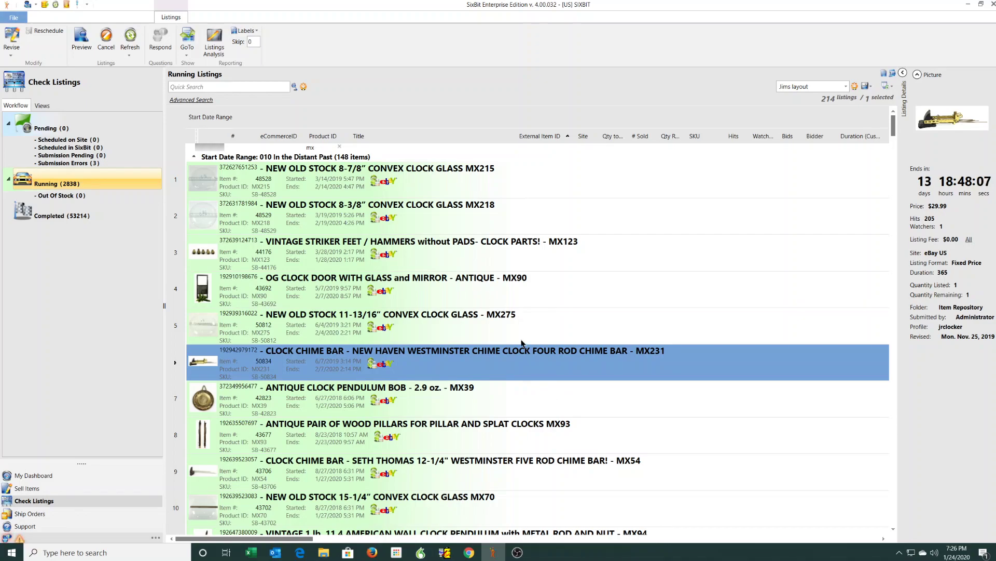
Step: Narrow the running listings to product ID "mx231" and select the matching clock chime bar listing
{"action": "left_click", "coordinate": [316, 148]}
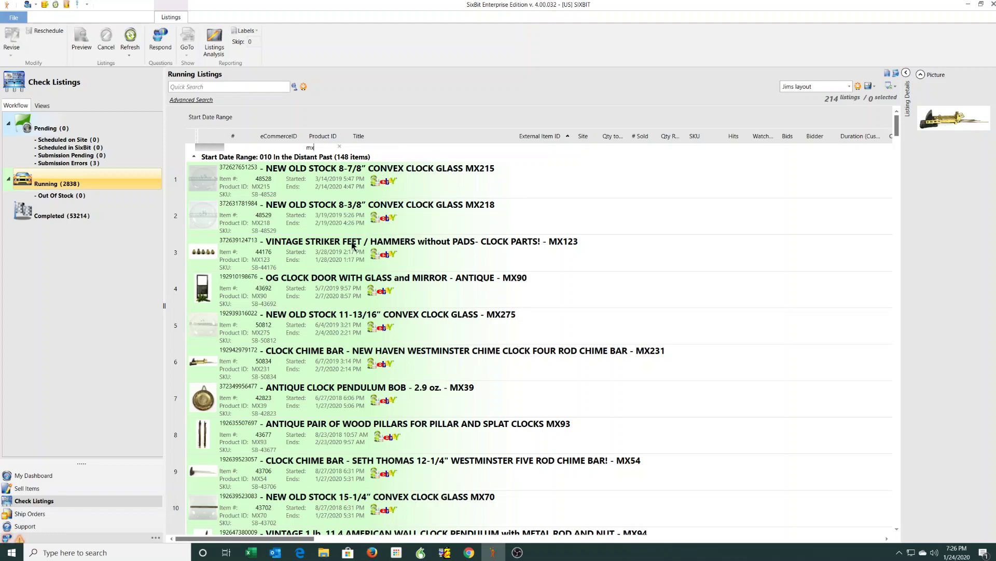
{"action": "type", "text": "231"}
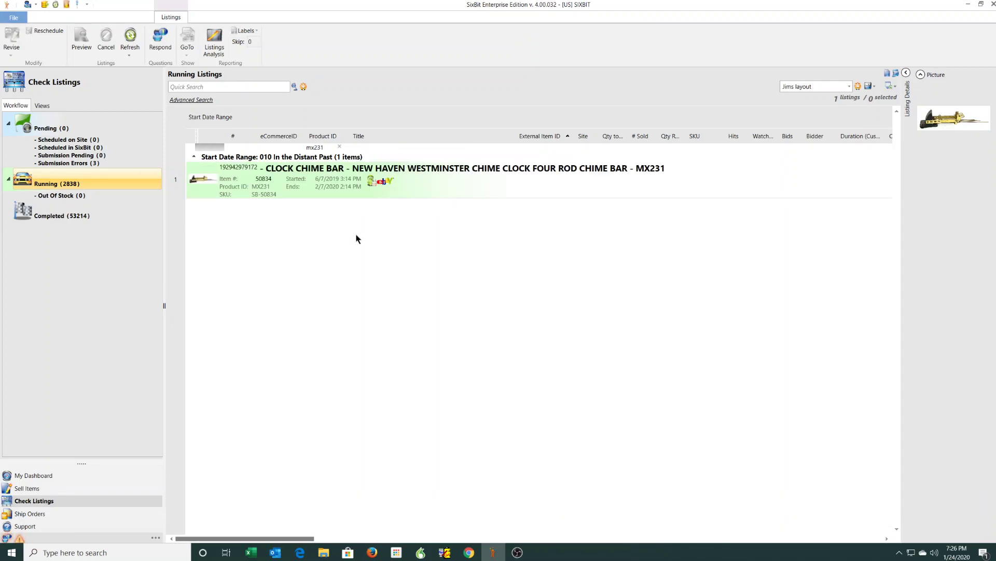
{"action": "left_click", "coordinate": [416, 186]}
{"action": "mouse_move", "coordinate": [955, 119]}
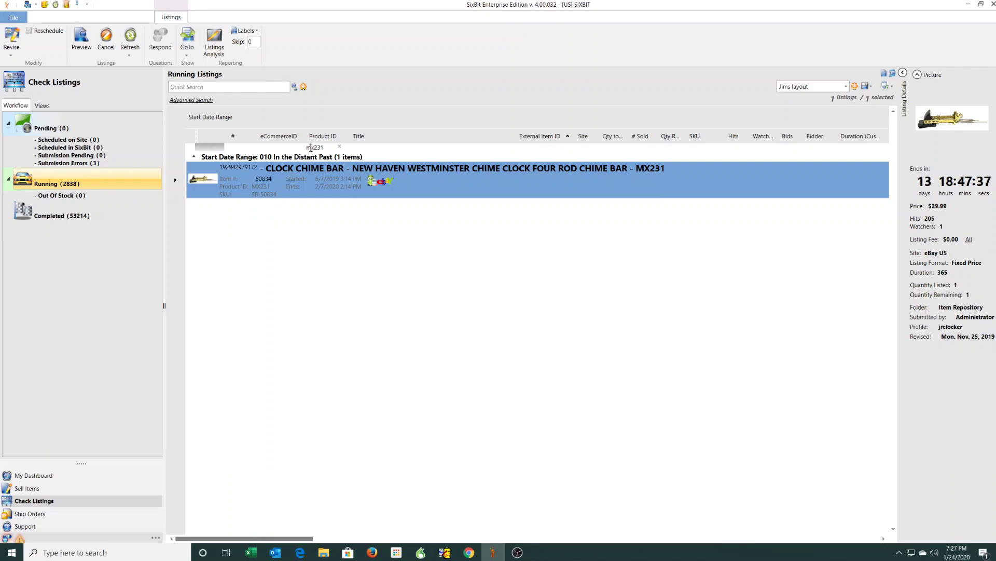
Step: Search the previously listed items for the product title "chime bar", browse them, and narrow the list to product ID "mx"
{"action": "mouse_move", "coordinate": [206, 181]}
{"action": "left_click", "coordinate": [27, 481]}
{"action": "left_click", "coordinate": [25, 489]}
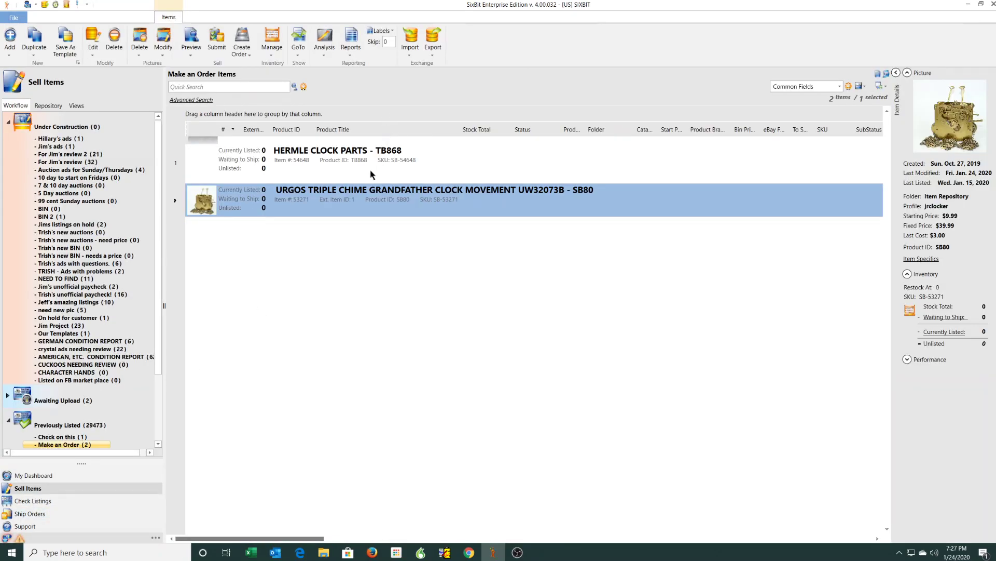
{"action": "left_click", "coordinate": [339, 141]}
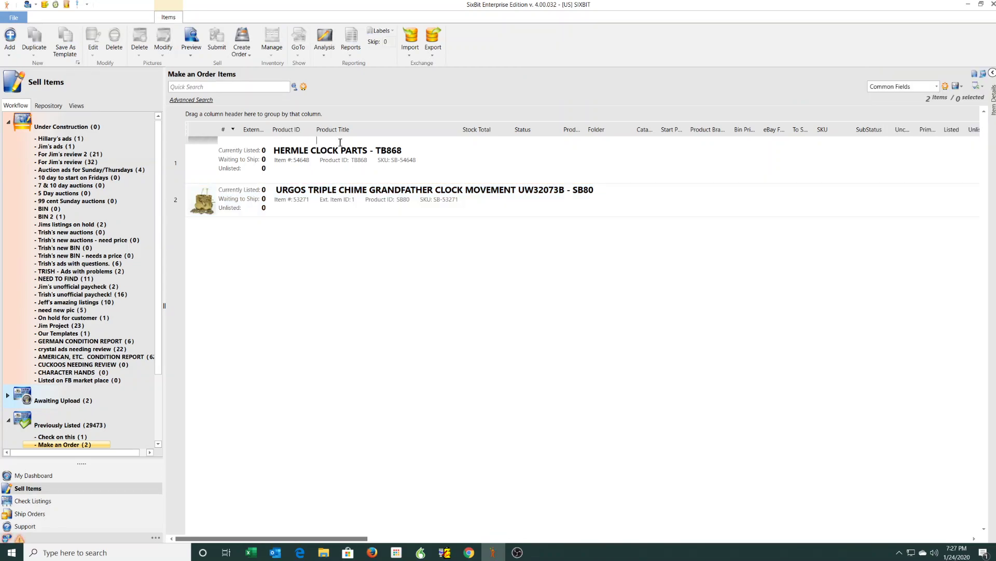
{"action": "type", "text": "chime bar"}
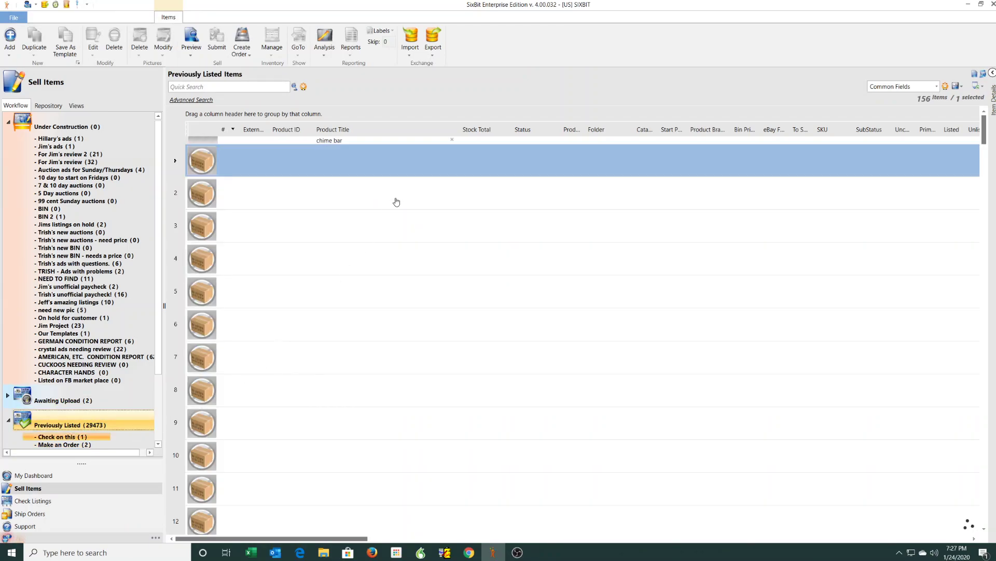
{"action": "scroll", "coordinate": [443, 182], "scroll_direction": "down", "scroll_amount": 4}
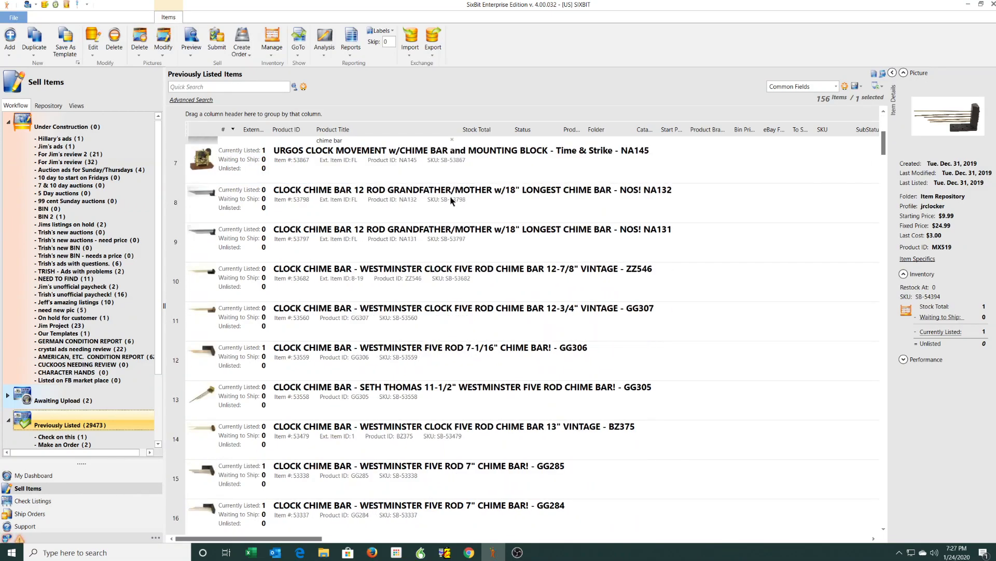
{"action": "scroll", "coordinate": [452, 198], "scroll_direction": "down", "scroll_amount": 8}
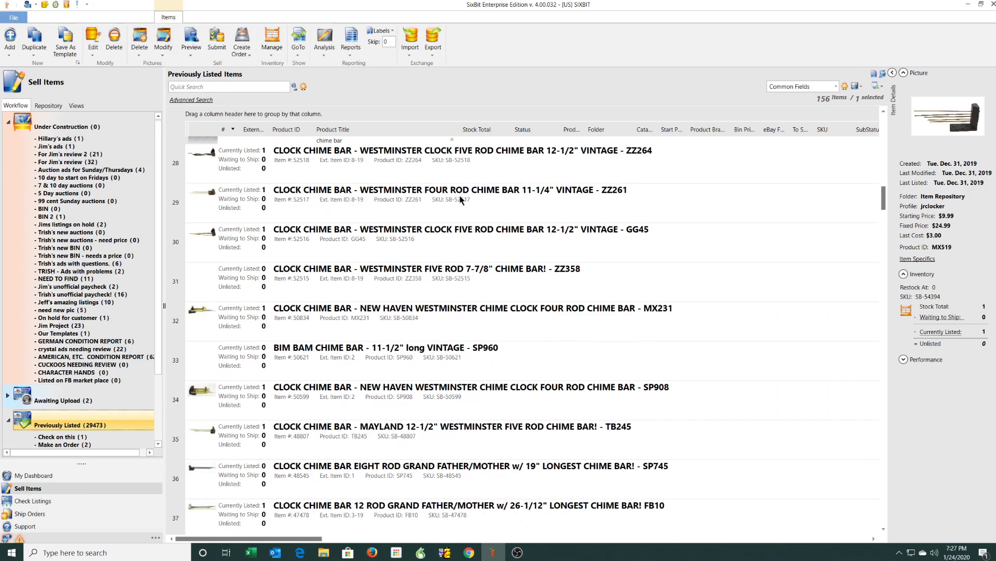
{"action": "scroll", "coordinate": [461, 199], "scroll_direction": "up", "scroll_amount": 10}
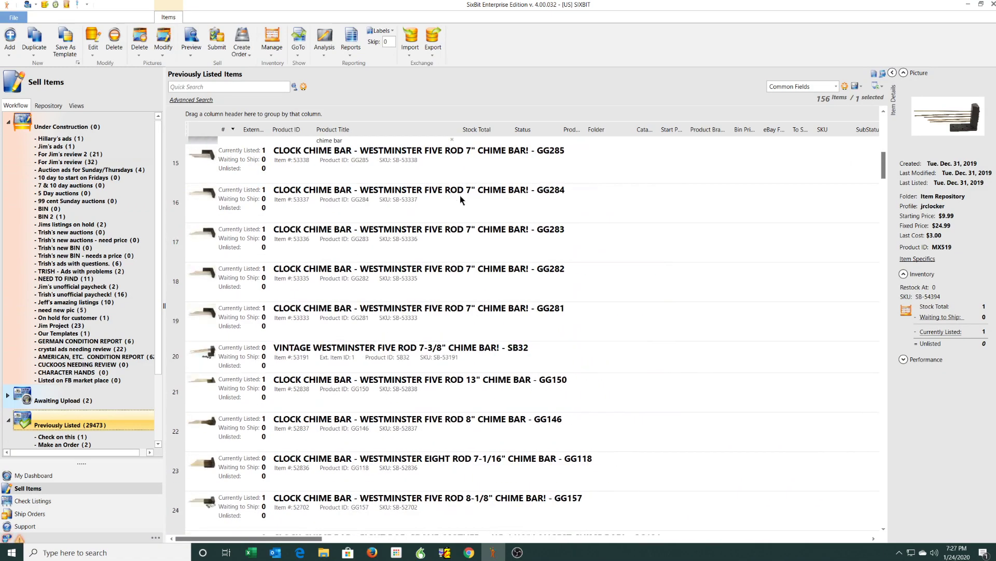
{"action": "scroll", "coordinate": [460, 199], "scroll_direction": "up", "scroll_amount": 3}
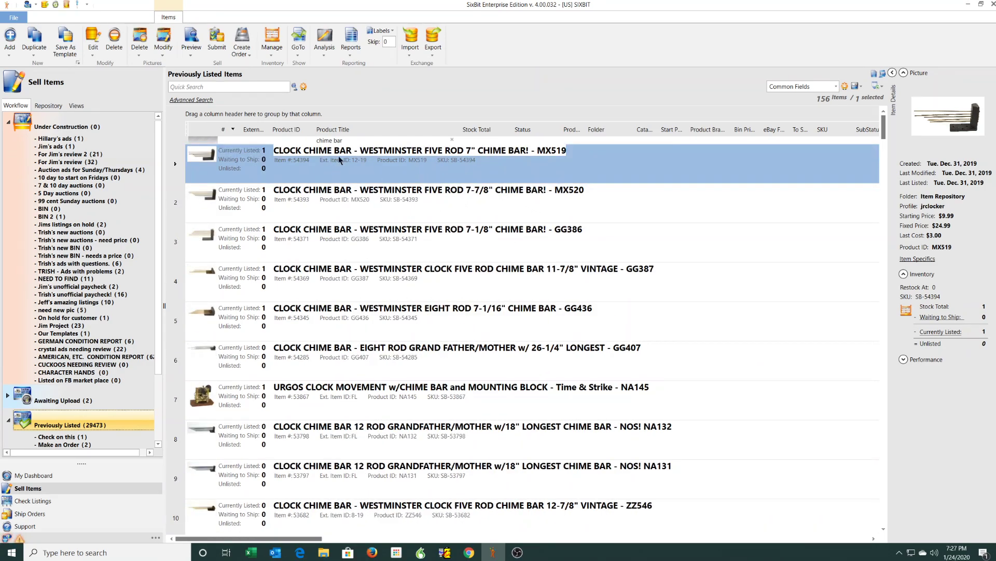
{"action": "left_click", "coordinate": [283, 141]}
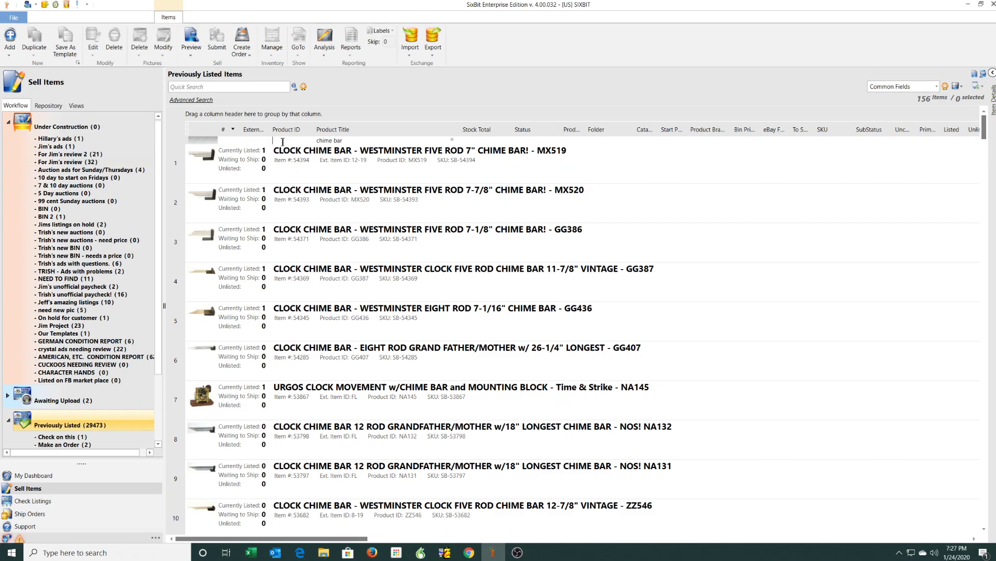
{"action": "type", "text": "mx"}
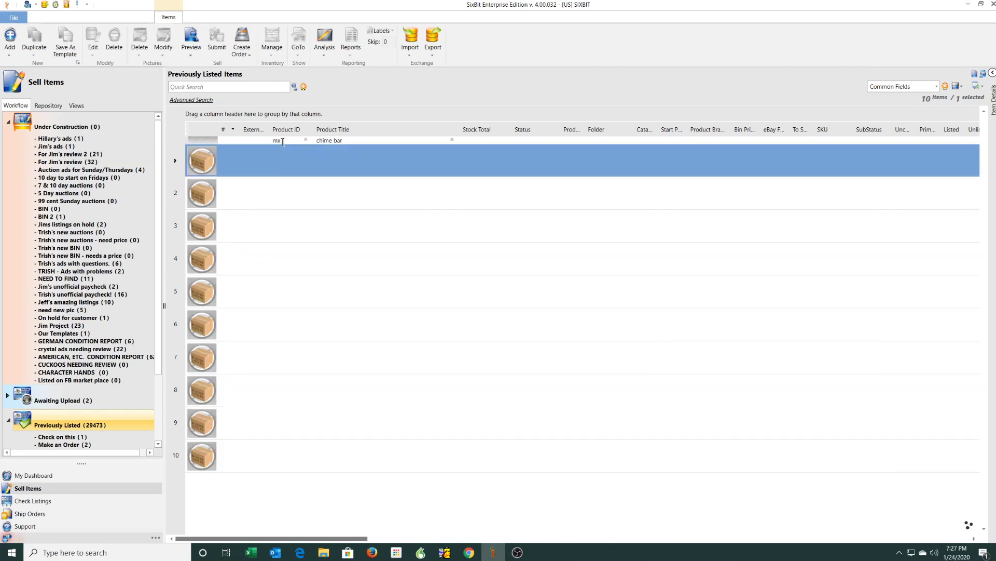
Step: Review the picture and inventory details of chime bar items MX13, MX38, MX54 and MX231, and finish on the Westminster five rod MX519
{"action": "scroll", "coordinate": [298, 229], "scroll_direction": "down", "scroll_amount": 1}
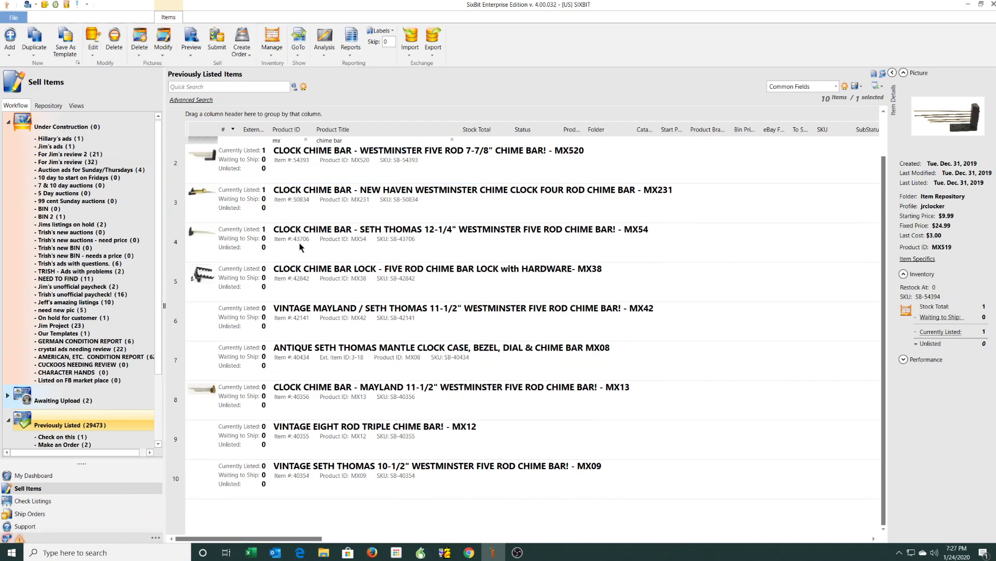
{"action": "scroll", "coordinate": [300, 247], "scroll_direction": "up", "scroll_amount": 1}
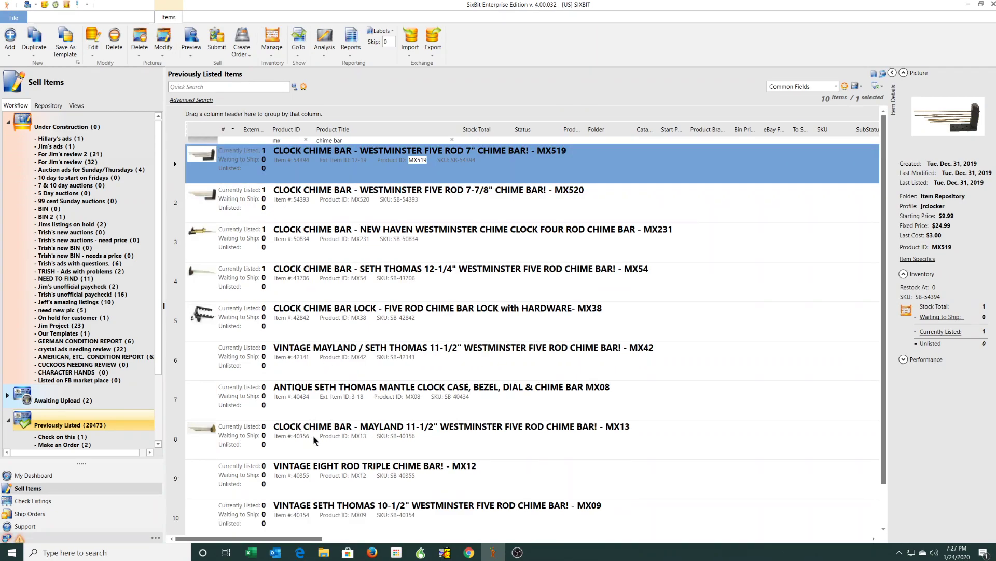
{"action": "left_click", "coordinate": [313, 434]}
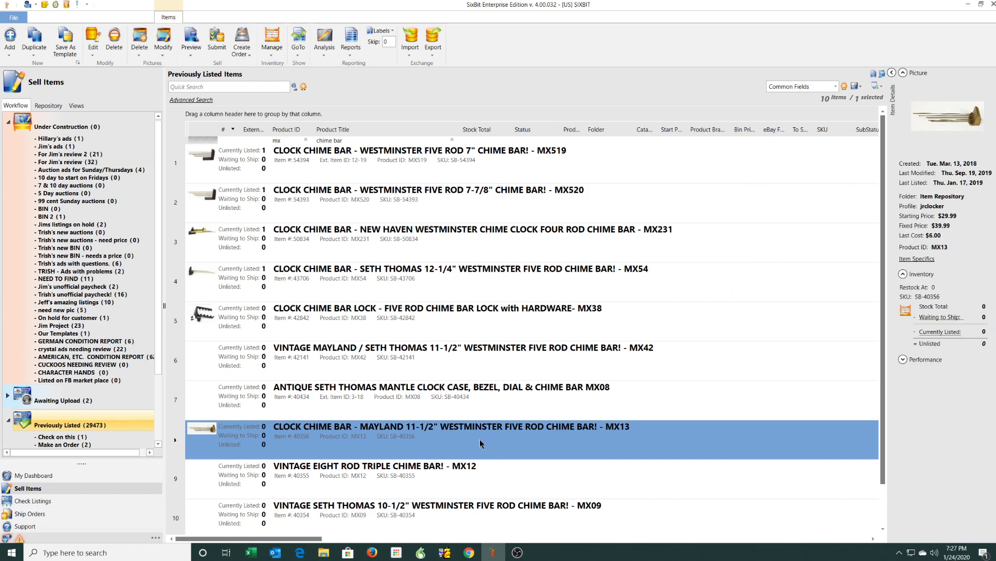
{"action": "left_click", "coordinate": [452, 324]}
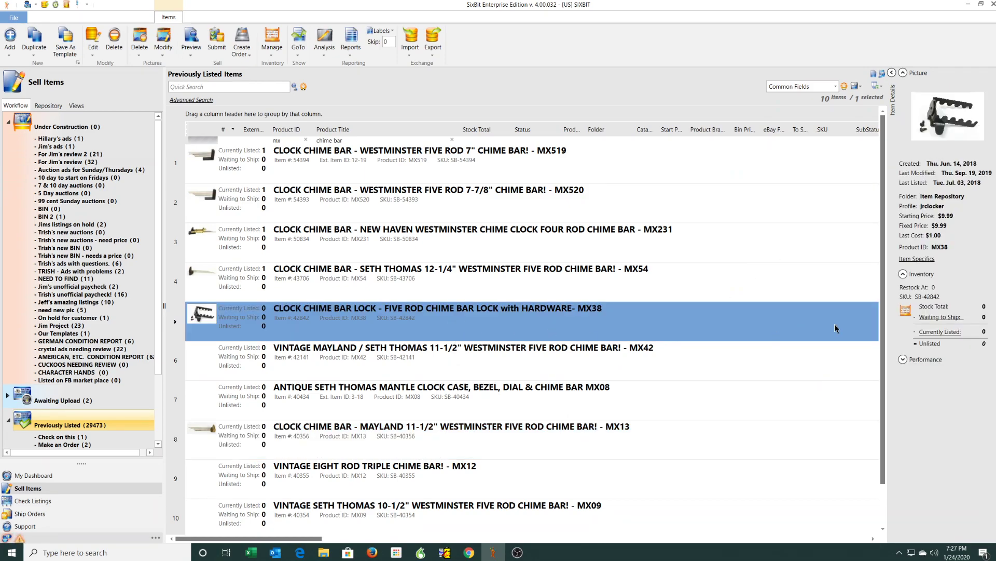
{"action": "left_click", "coordinate": [459, 284]}
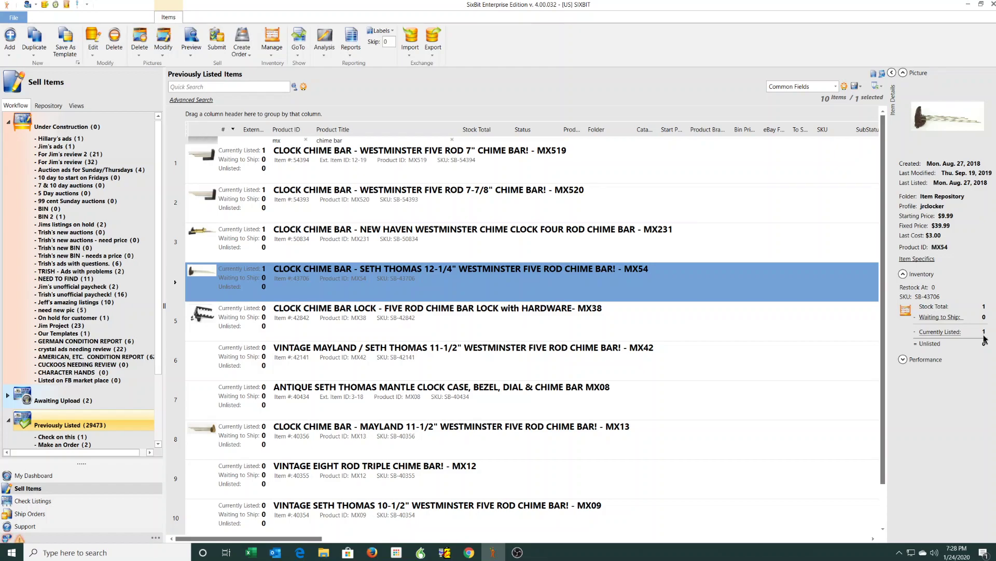
{"action": "key", "text": "Up"}
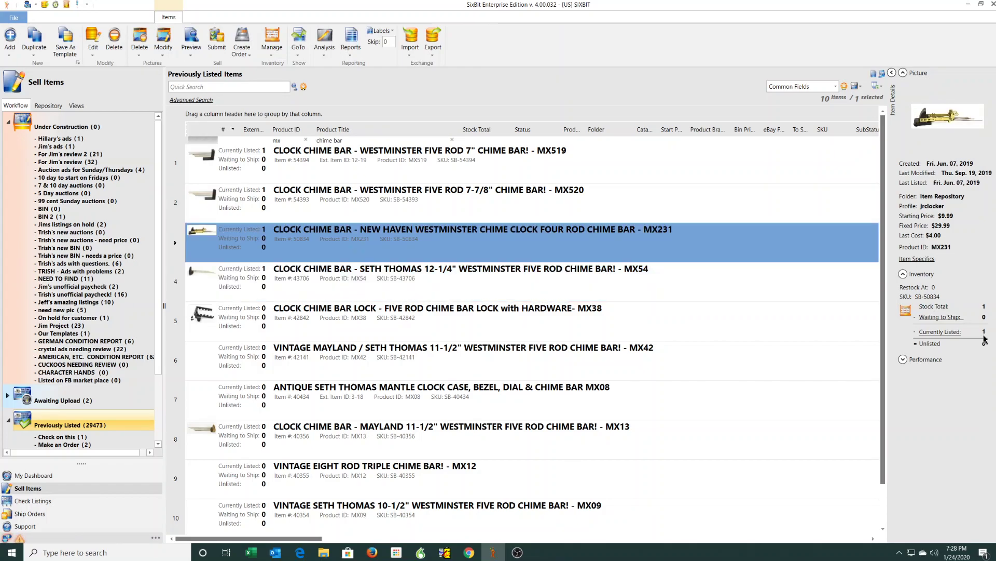
{"action": "key", "text": "Up"}
{"action": "key", "text": "Up"}
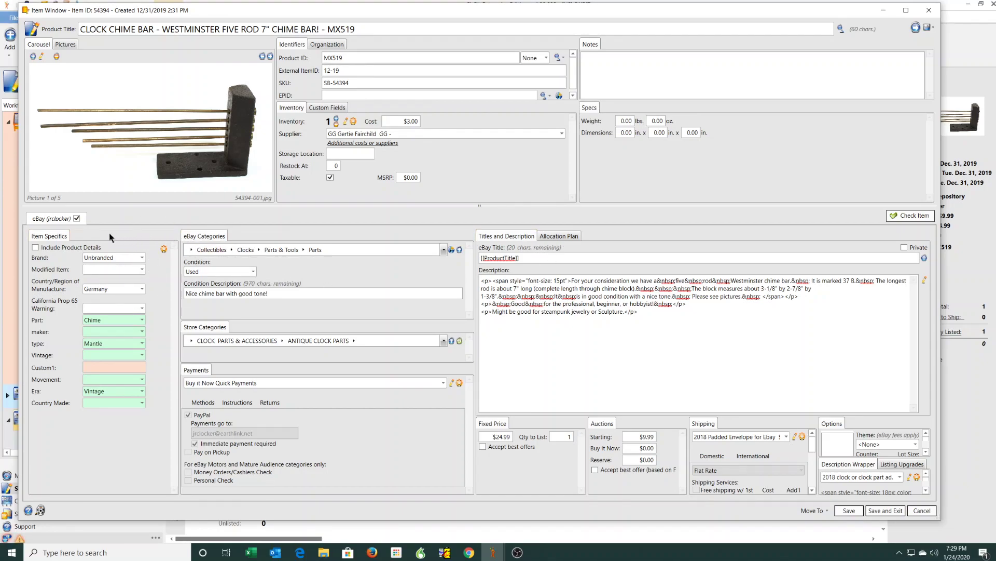
Step: Try grouping the Item Specifics pane with eBay Categories in the MX519 item window, and close the item without saving
{"action": "right_click", "coordinate": [52, 236]}
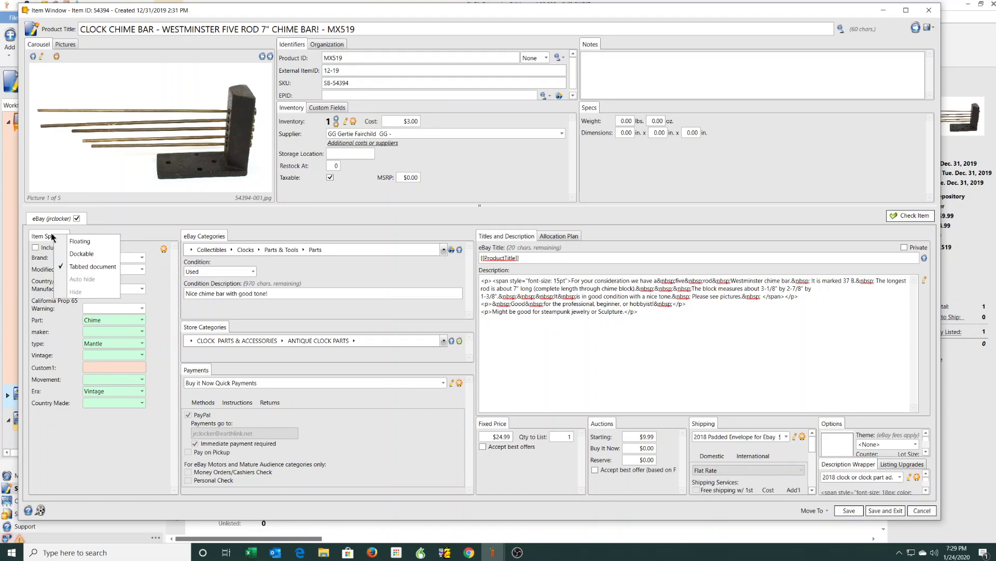
{"action": "left_click", "coordinate": [46, 237]}
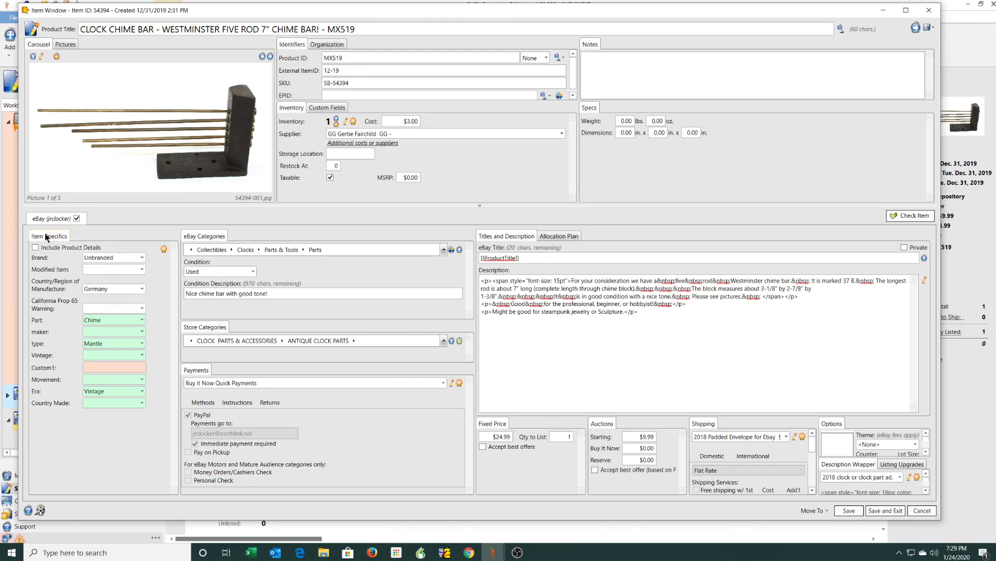
{"action": "mouse_move", "coordinate": [48, 236]}
{"action": "left_mouse_down"}
{"action": "mouse_move", "coordinate": [257, 229]}
{"action": "mouse_move", "coordinate": [383, 240]}
{"action": "mouse_move", "coordinate": [392, 268]}
{"action": "mouse_move", "coordinate": [228, 238]}
{"action": "mouse_move", "coordinate": [33, 236]}
{"action": "mouse_move", "coordinate": [78, 243]}
{"action": "mouse_move", "coordinate": [56, 240]}
{"action": "left_mouse_up"}
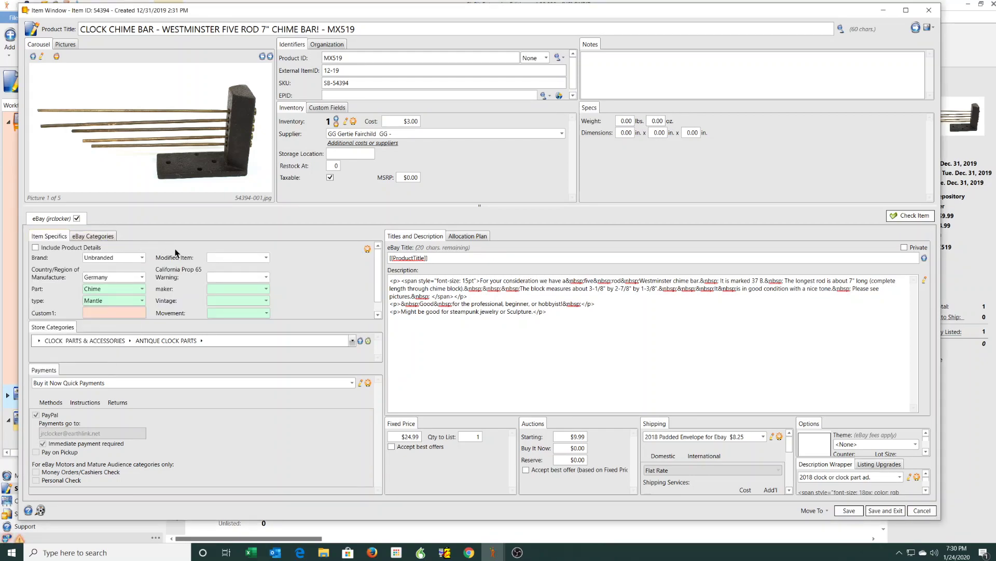
{"action": "left_click", "coordinate": [921, 510]}
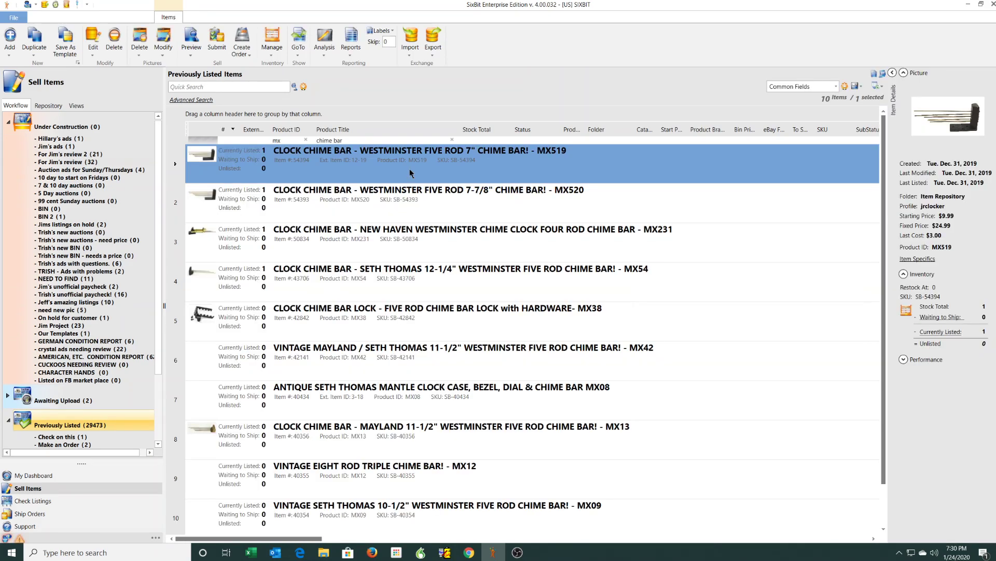
Step: Reopen the Westminster five rod 7" chime bar item MX519, and save and exit it
{"action": "double_click", "coordinate": [409, 169]}
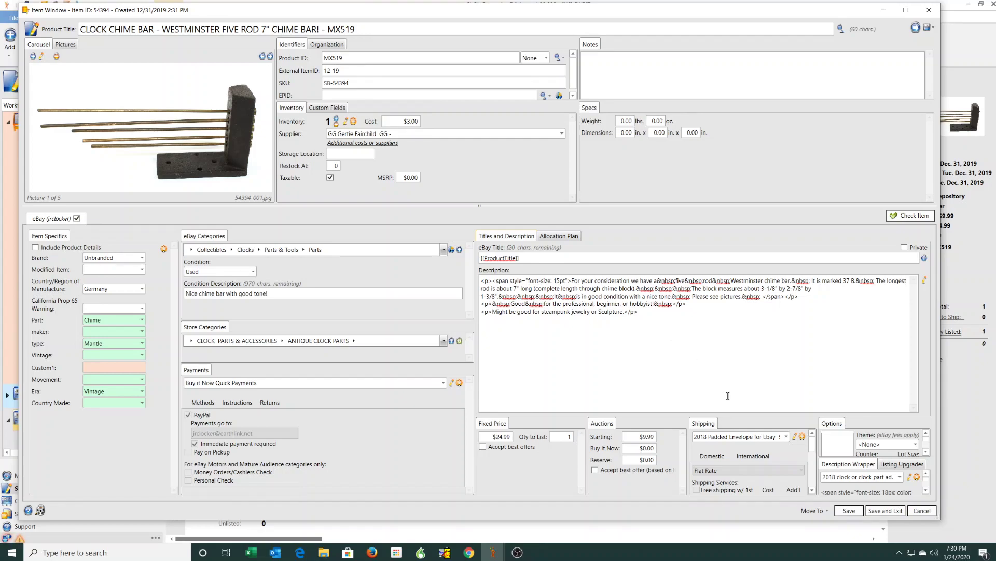
{"action": "left_click", "coordinate": [884, 511]}
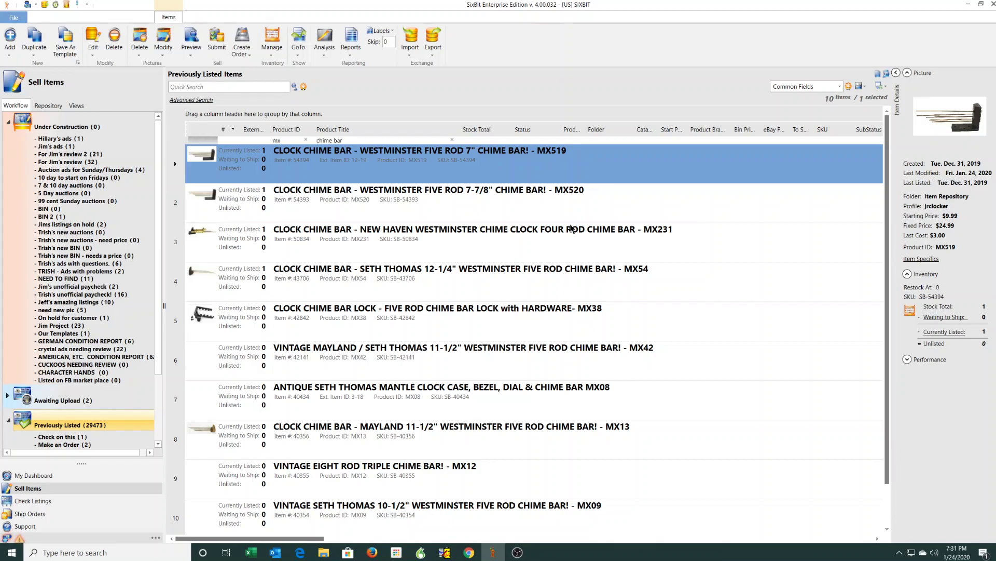
{"action": "left_click", "coordinate": [517, 552]}
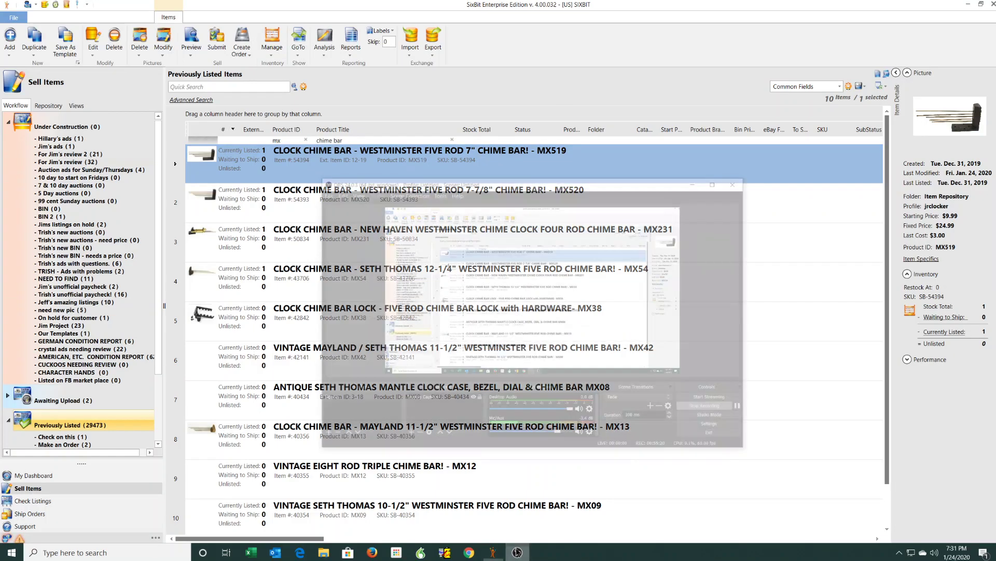